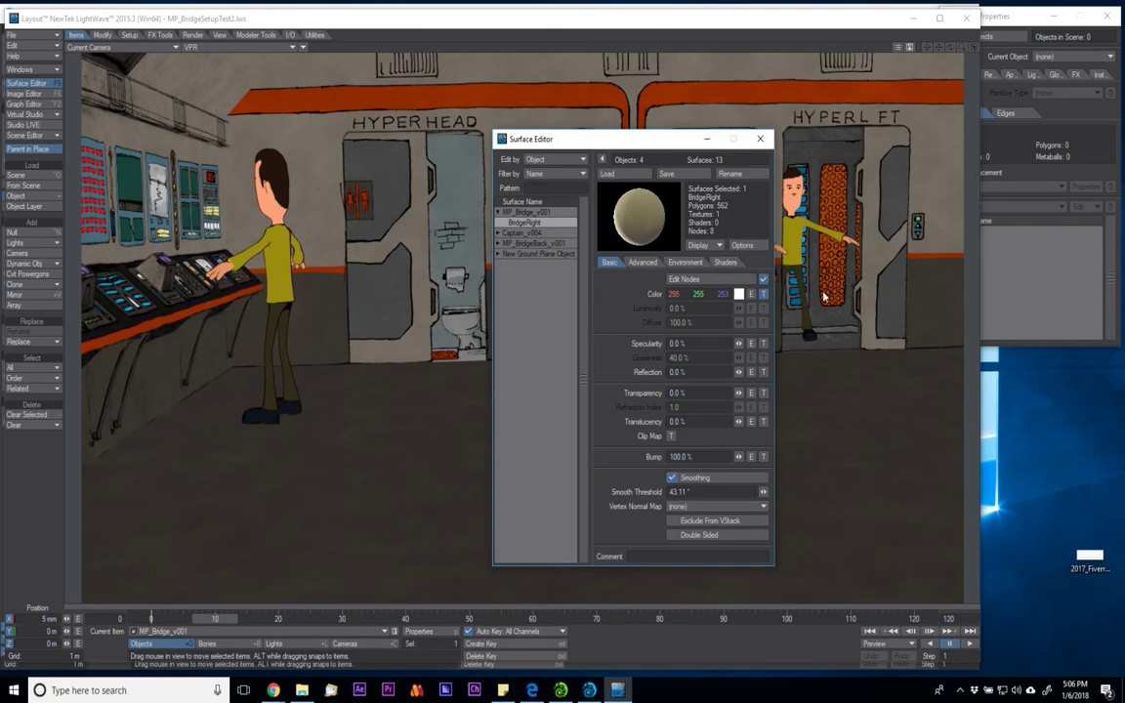
Open the Scene Editor and review the under-desk, wall and console lights, keeping the editor windows clear of the view
{"action": "left_click_drag", "start_coordinate": [591, 140], "coordinate": [952, 367]}
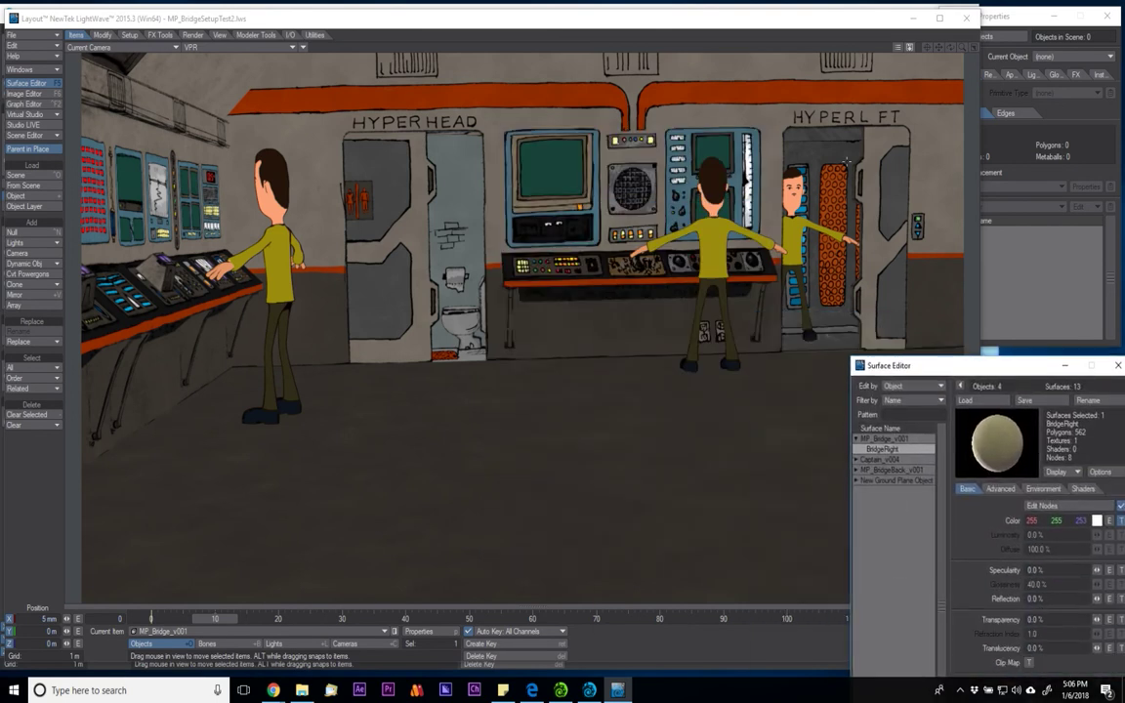
{"action": "left_click_drag", "start_coordinate": [973, 371], "coordinate": [932, 261]}
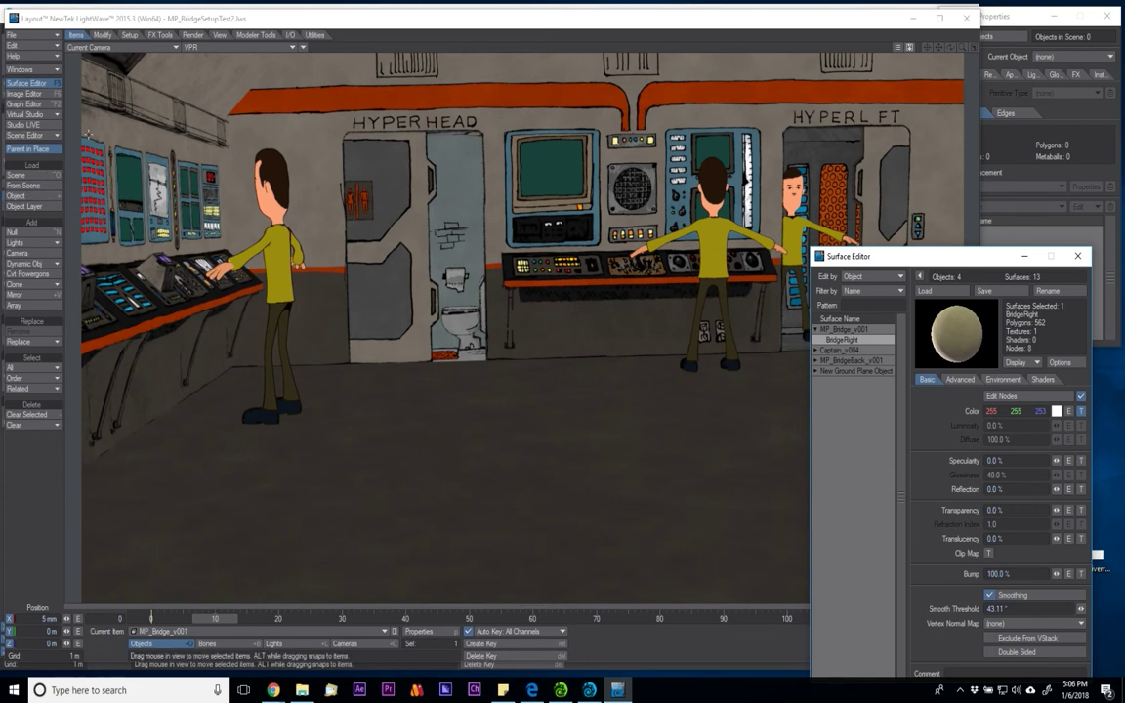
{"action": "left_click", "coordinate": [27, 135]}
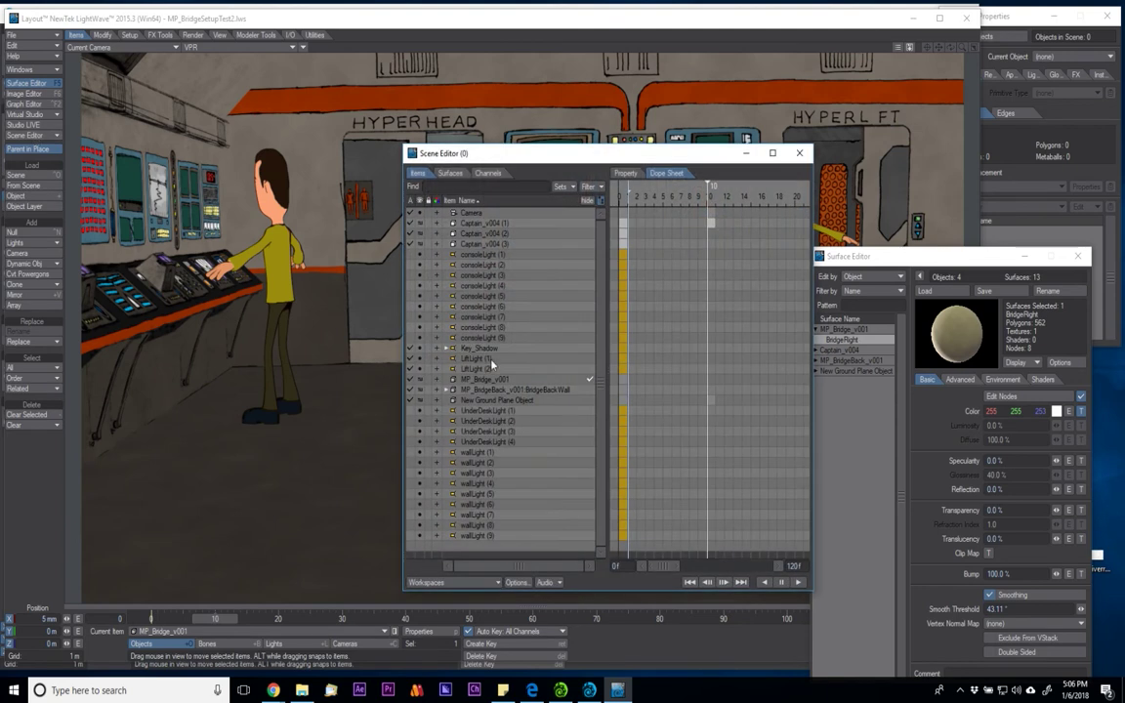
{"action": "left_click_drag", "start_coordinate": [482, 412], "coordinate": [434, 543]}
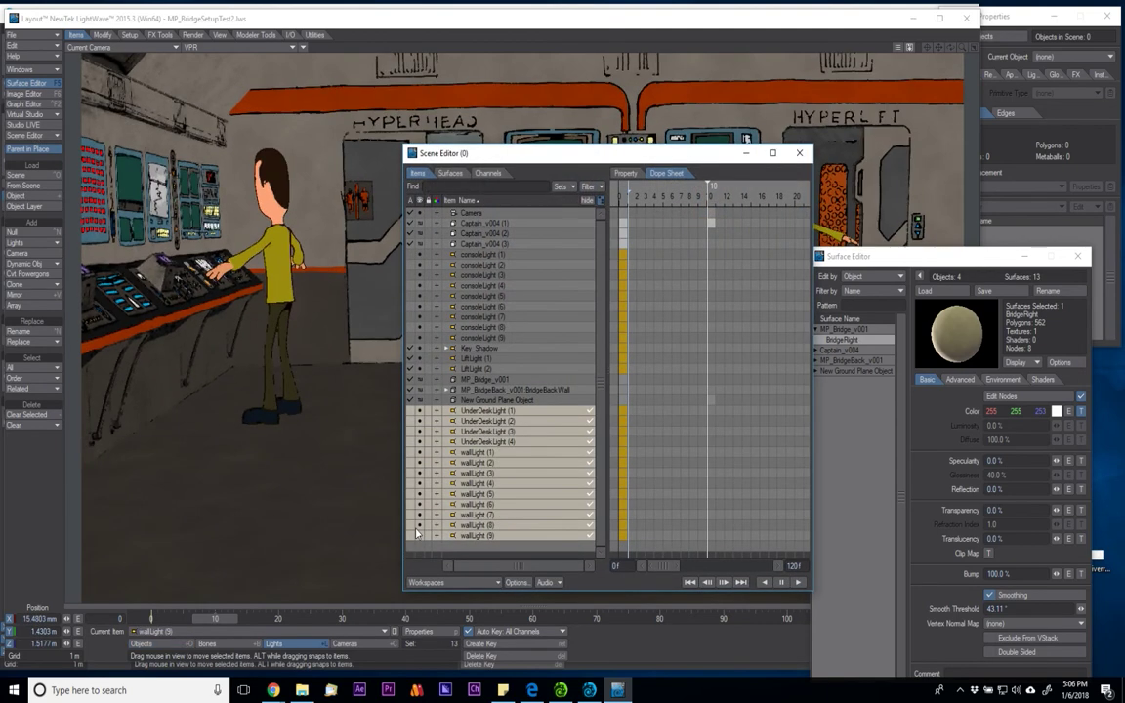
{"action": "left_click", "coordinate": [470, 338]}
{"action": "left_click", "coordinate": [479, 256], "text": "shift"}
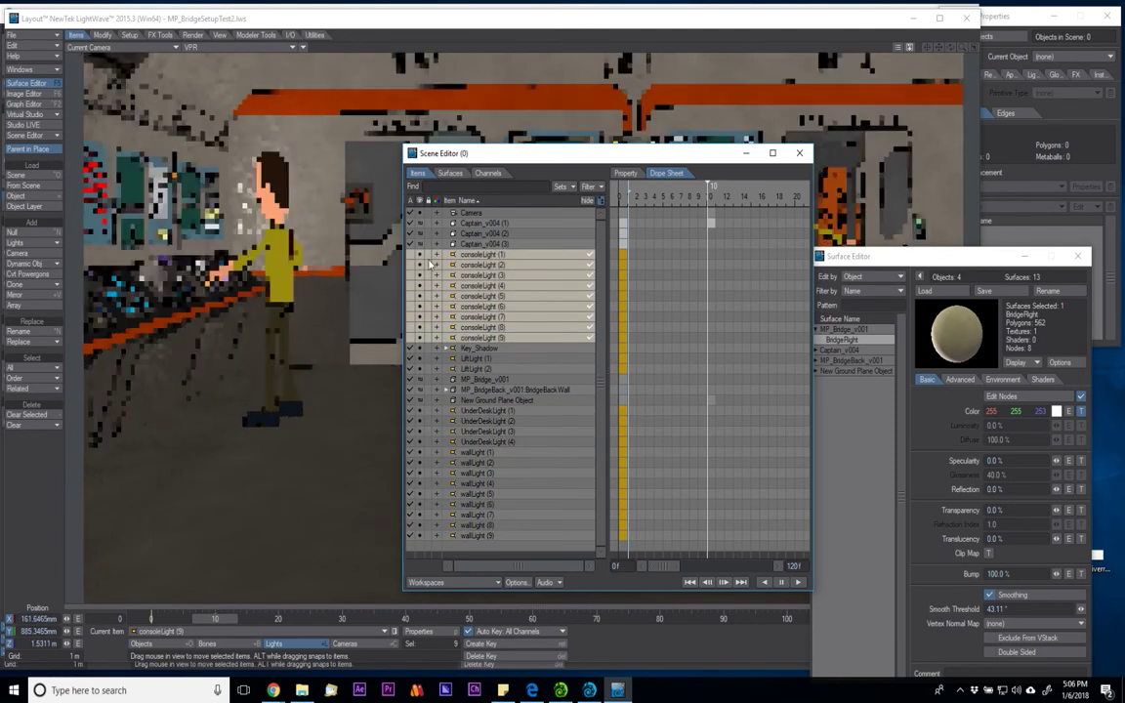
{"action": "left_click_drag", "start_coordinate": [573, 163], "coordinate": [471, 95]}
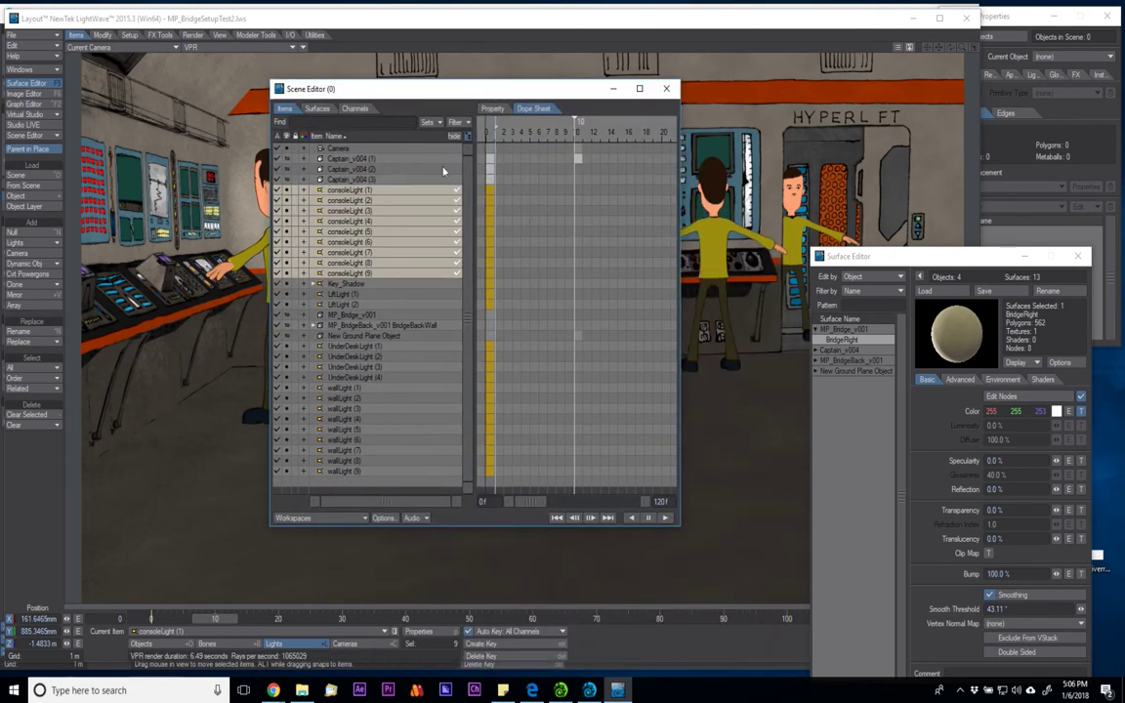
Switch to LightWave 2018 and load the recent scene MP_BridgeSetupTest2.lws without creating a safe copy
{"action": "left_click", "coordinate": [589, 690]}
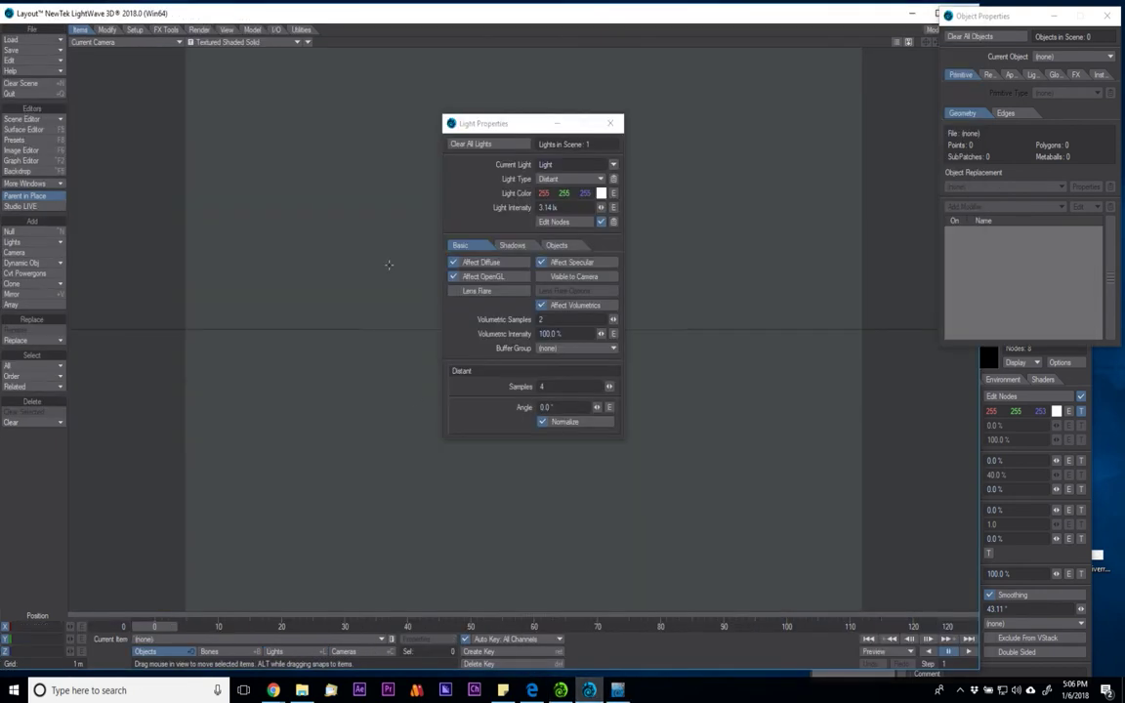
{"action": "left_click", "coordinate": [610, 121]}
{"action": "left_click", "coordinate": [30, 39]}
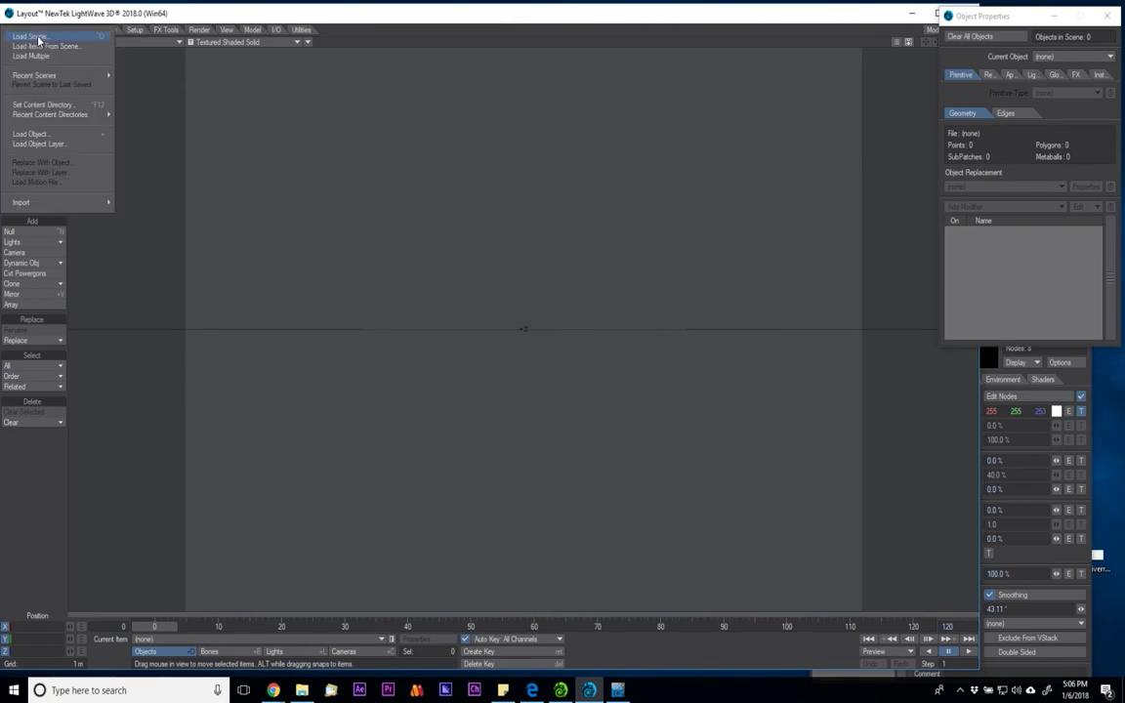
{"action": "mouse_move", "coordinate": [51, 73]}
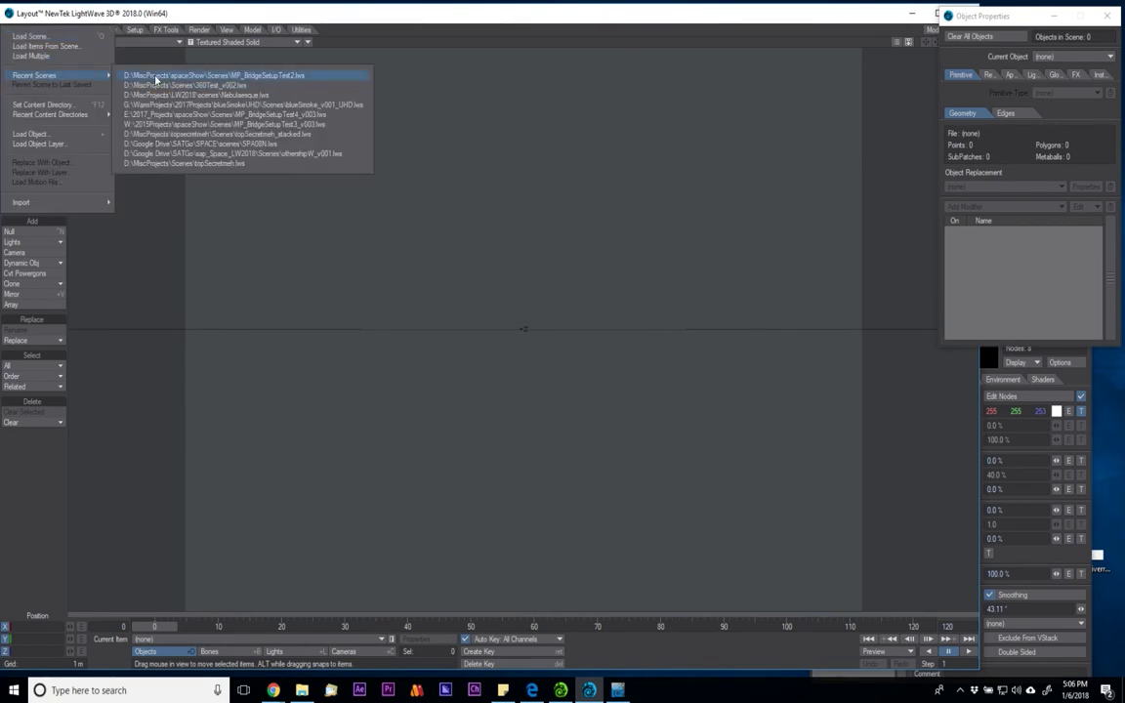
{"action": "left_click", "coordinate": [154, 78]}
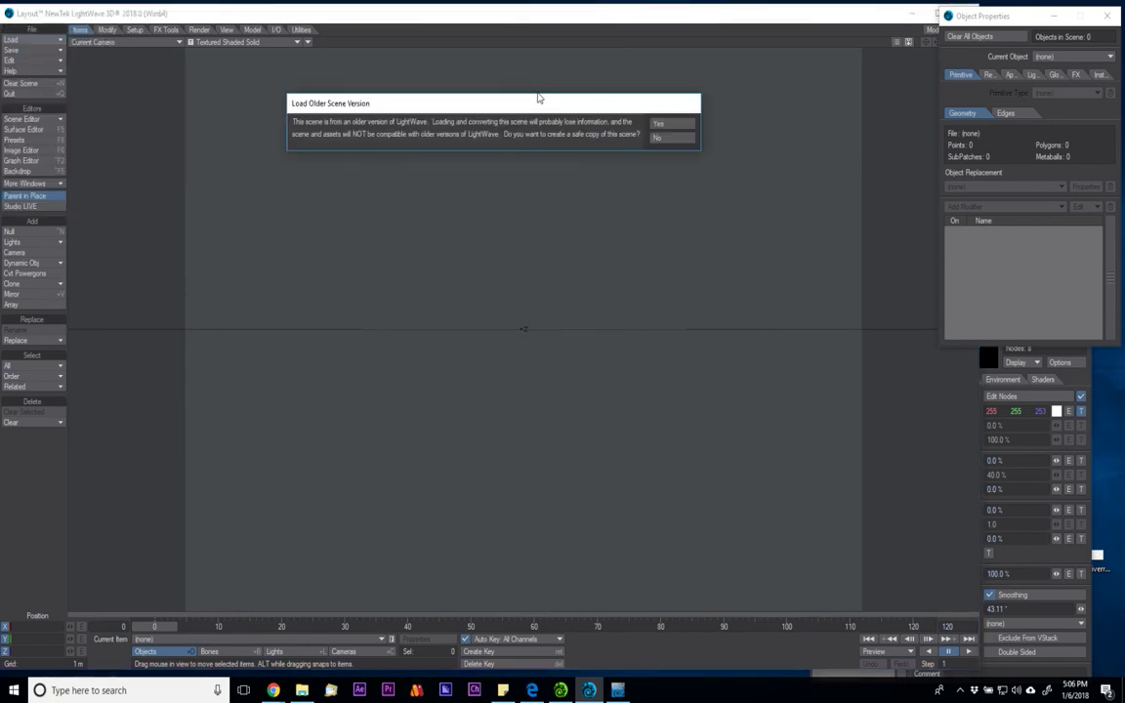
{"action": "left_click_drag", "start_coordinate": [436, 103], "coordinate": [481, 146]}
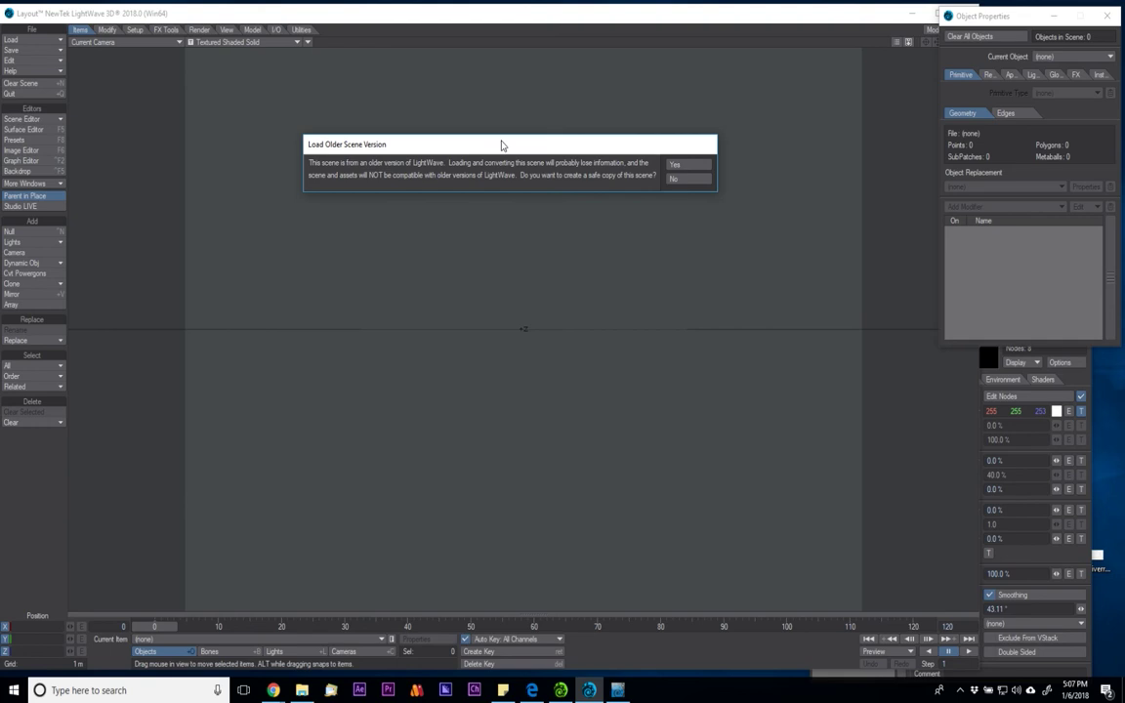
{"action": "left_click", "coordinate": [701, 186]}
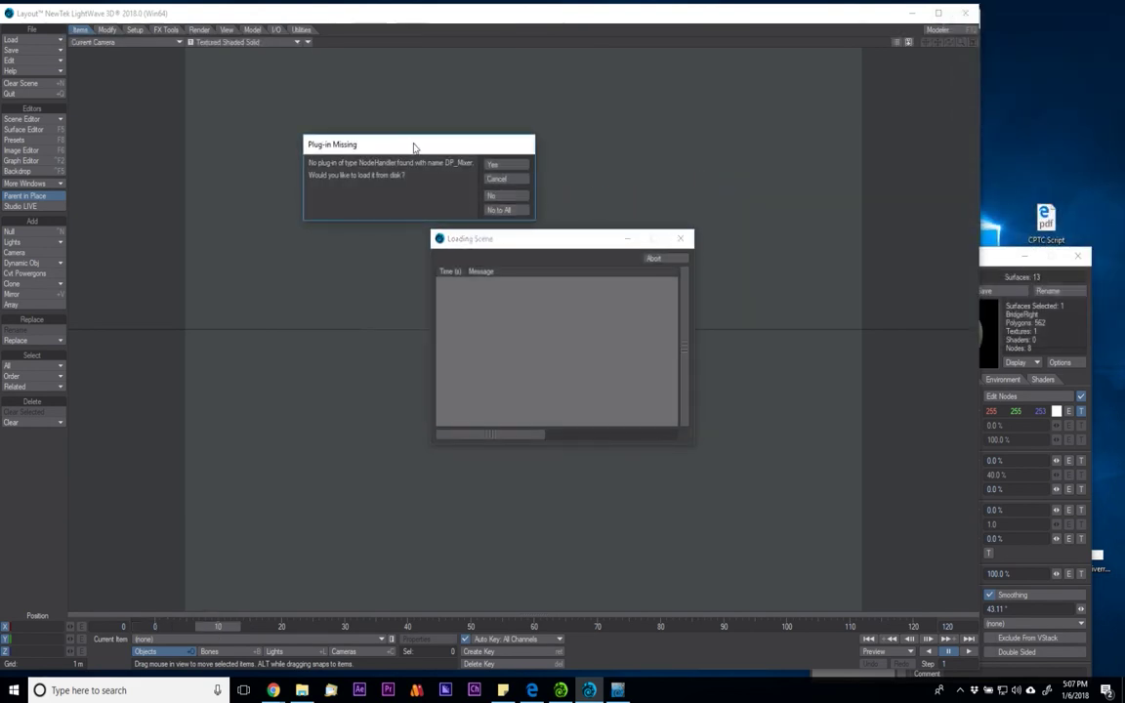
Decline loading the missing DP_Mixer, Lambert and Phong node plug-ins from disk
{"action": "left_click_drag", "start_coordinate": [416, 149], "coordinate": [548, 151]}
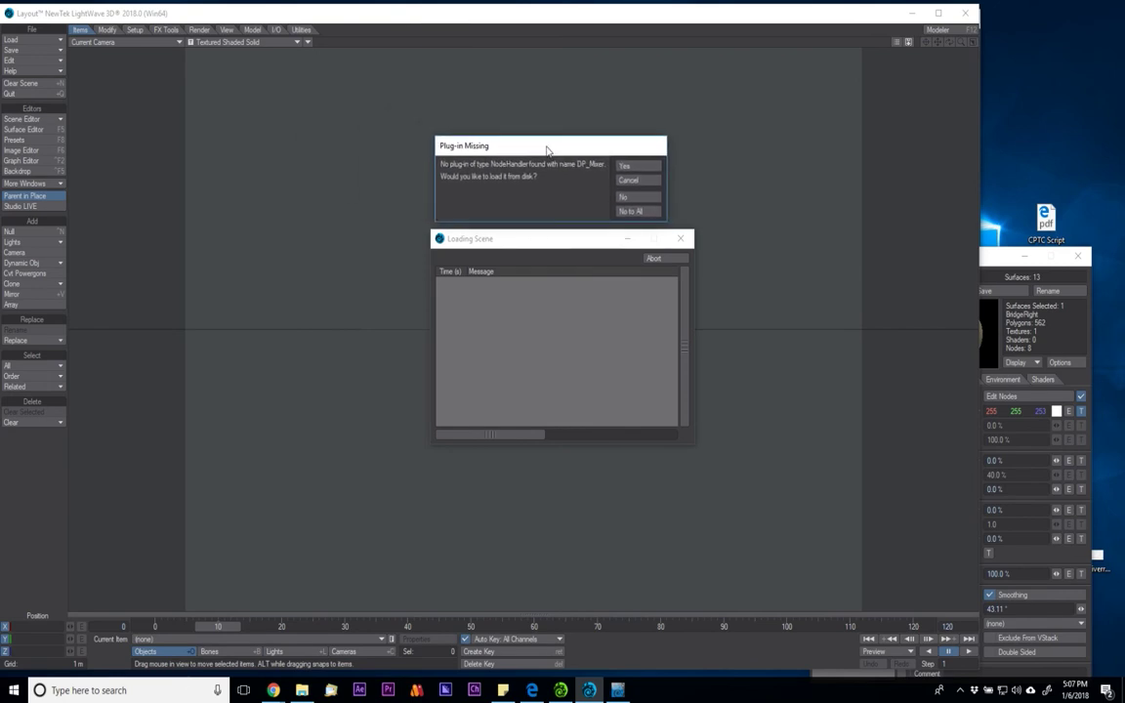
{"action": "left_click", "coordinate": [648, 199]}
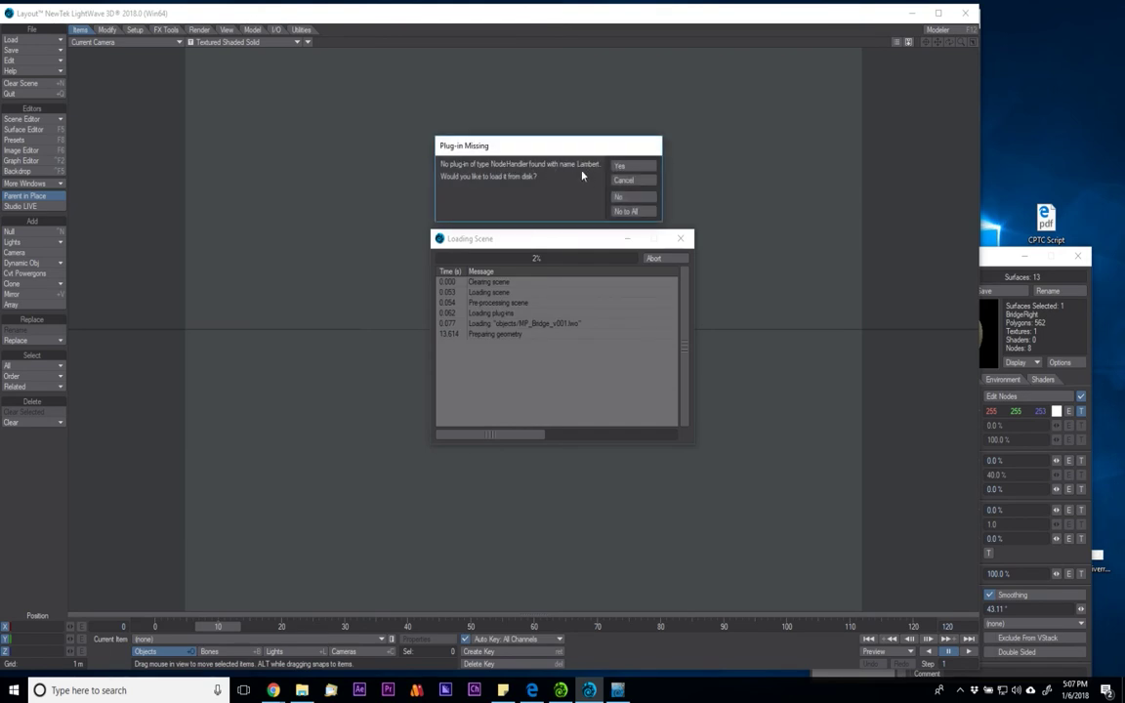
{"action": "left_click", "coordinate": [616, 196]}
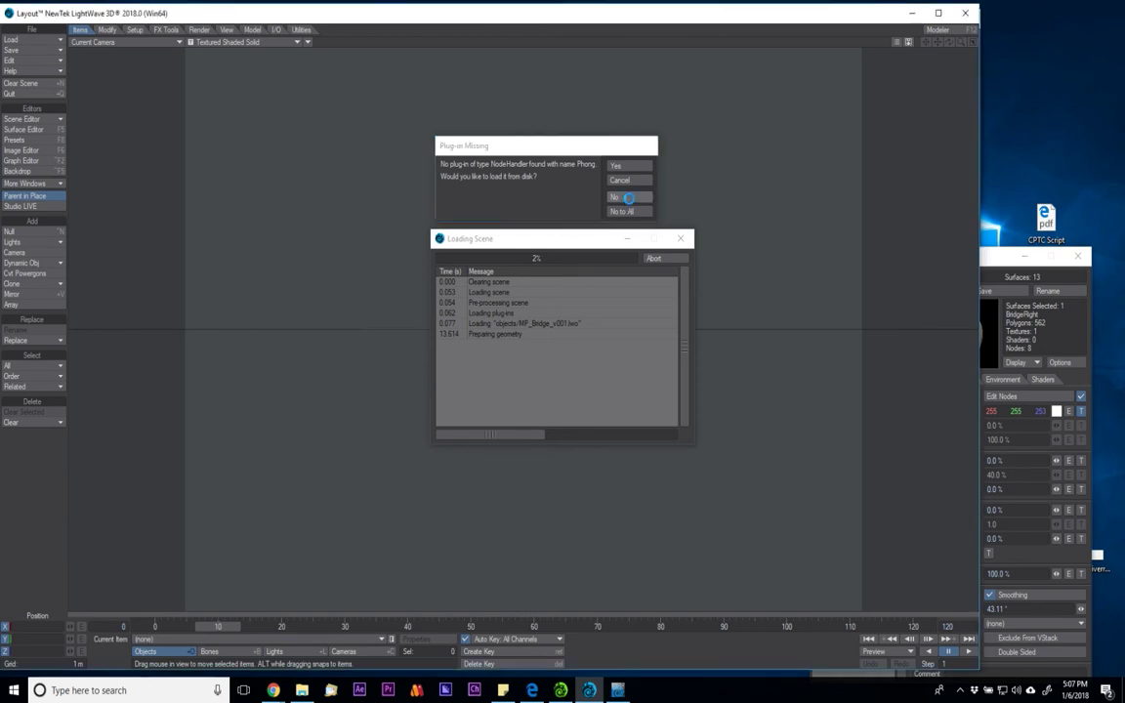
{"action": "left_click", "coordinate": [627, 198]}
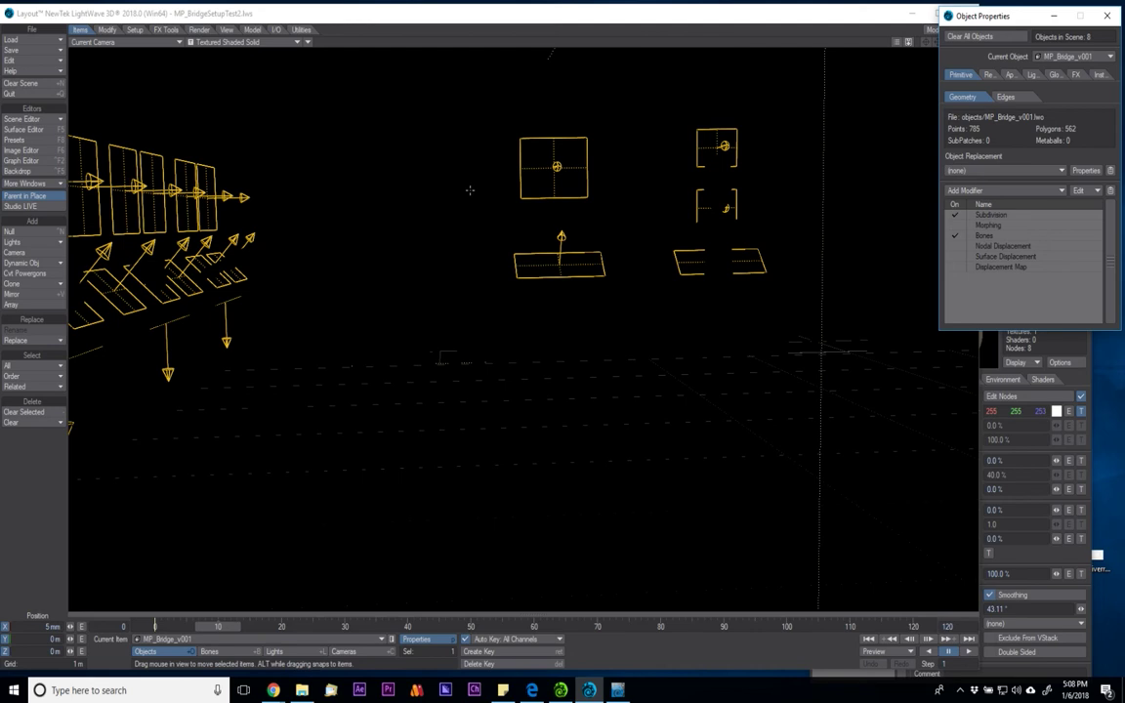
Set the camera viewport's display mode to VPR
{"action": "left_click", "coordinate": [278, 44]}
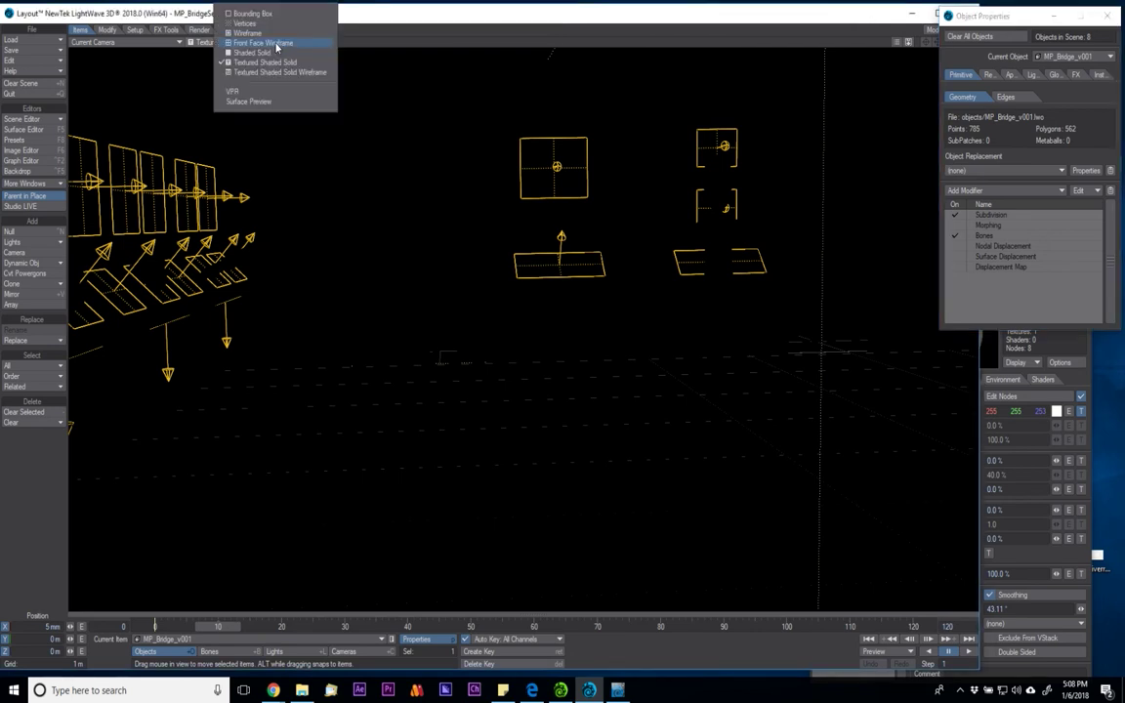
{"action": "left_click", "coordinate": [271, 93]}
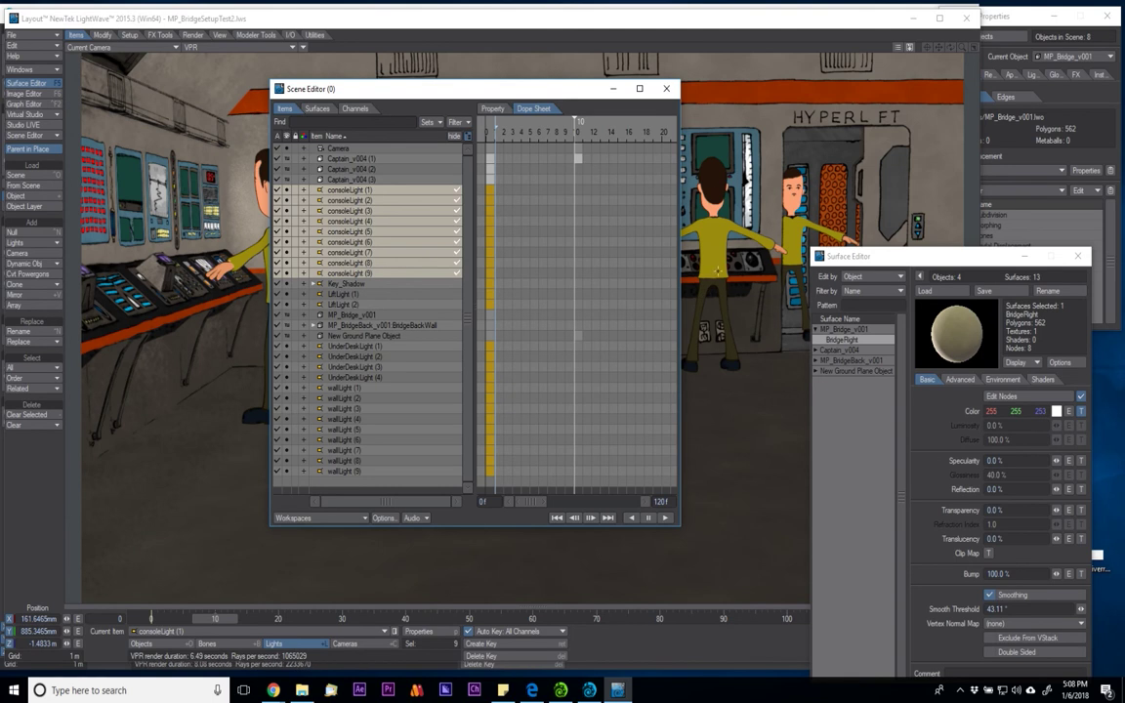
In LightWave 2015.3, close the Scene Editor and open the node graph of the captain's shirt surface
{"action": "left_click", "coordinate": [666, 89]}
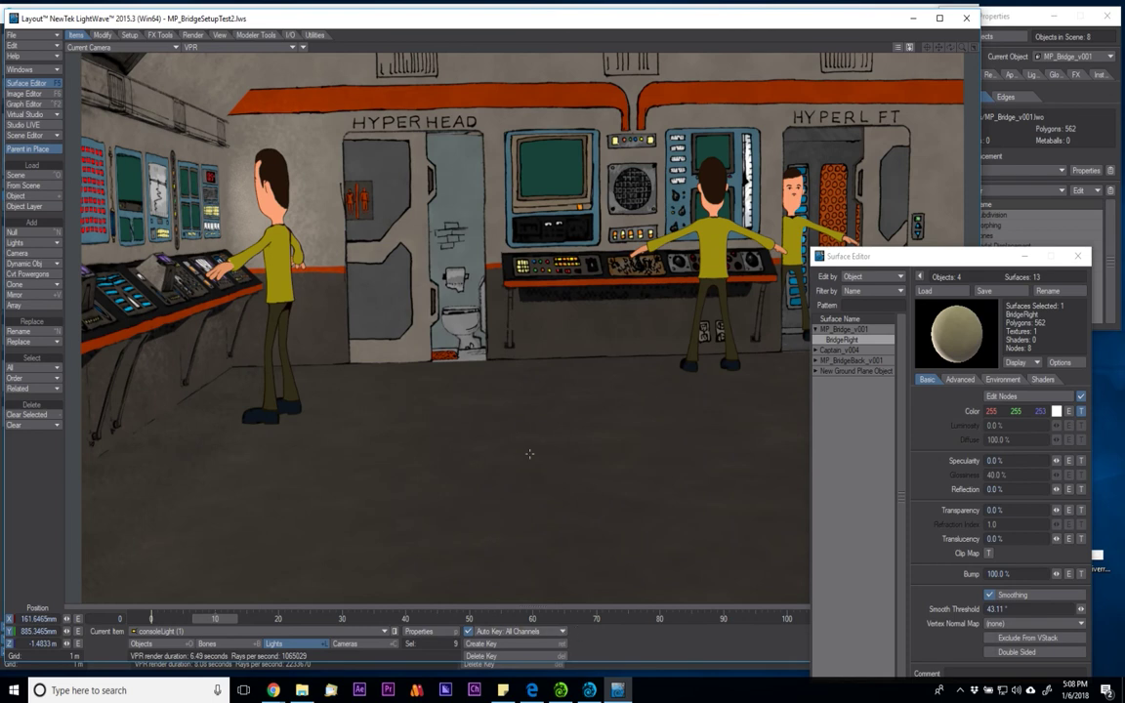
{"action": "left_click", "coordinate": [714, 241]}
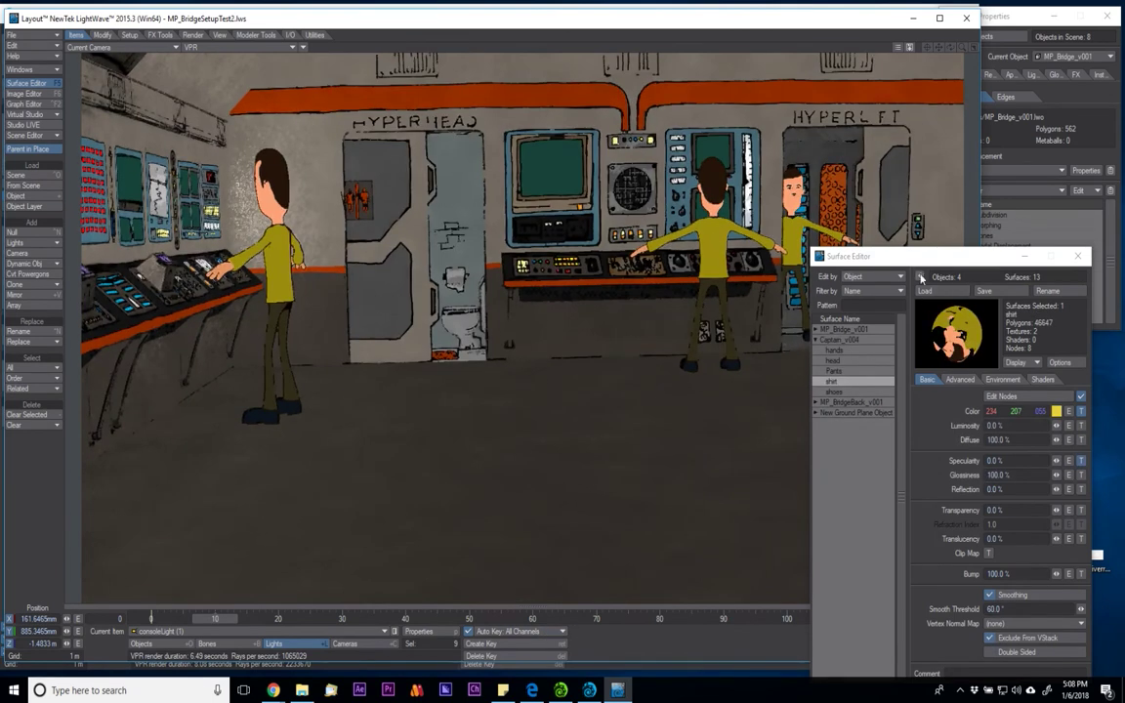
{"action": "left_click_drag", "start_coordinate": [927, 255], "coordinate": [904, 122]}
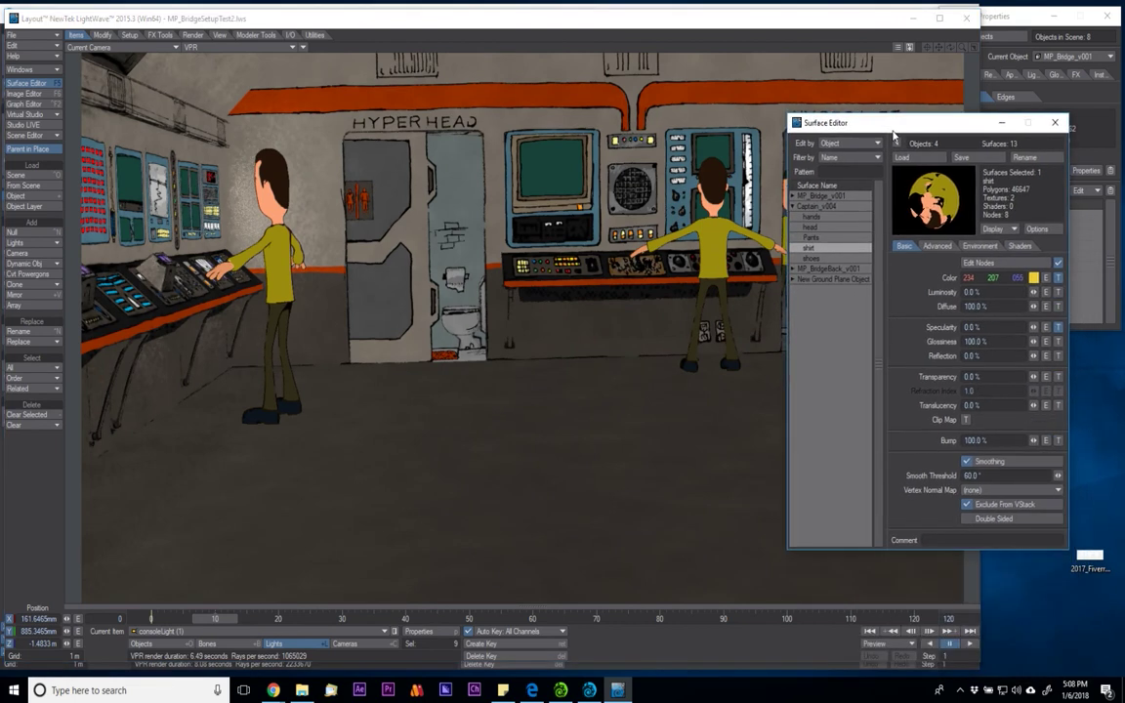
{"action": "left_click", "coordinate": [1035, 264]}
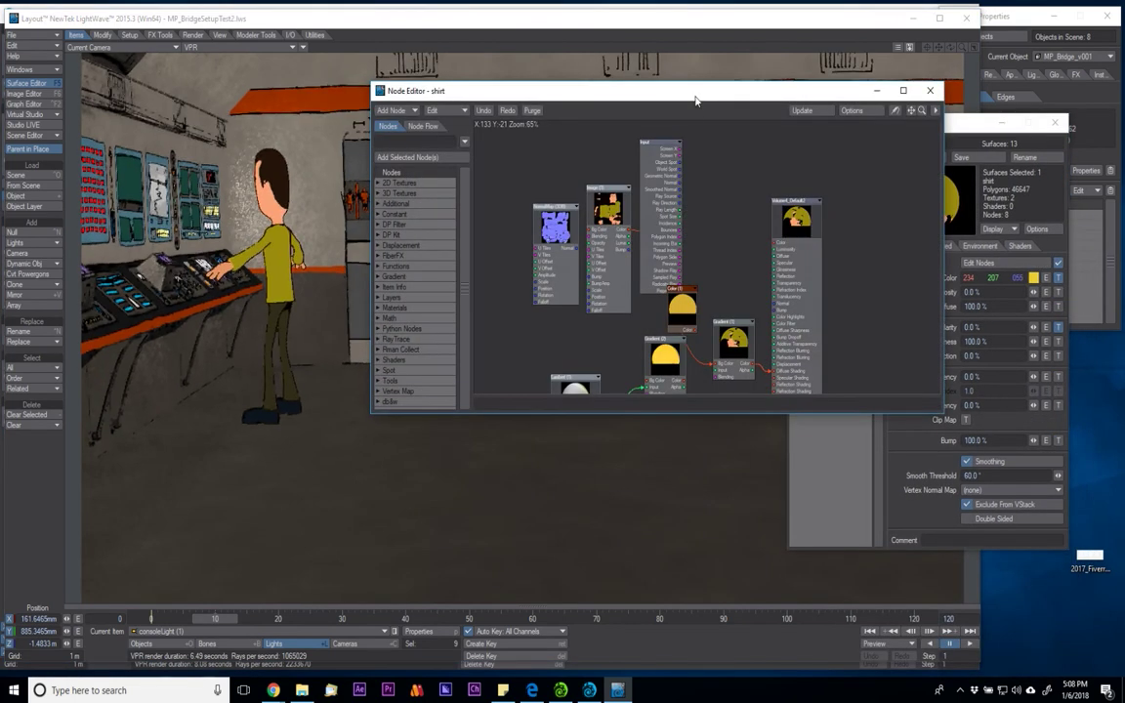
Spread out the shirt's Input, Lambert, Gradient and Color nodes so their connections can be traced
{"action": "left_click_drag", "start_coordinate": [655, 223], "coordinate": [711, 161]}
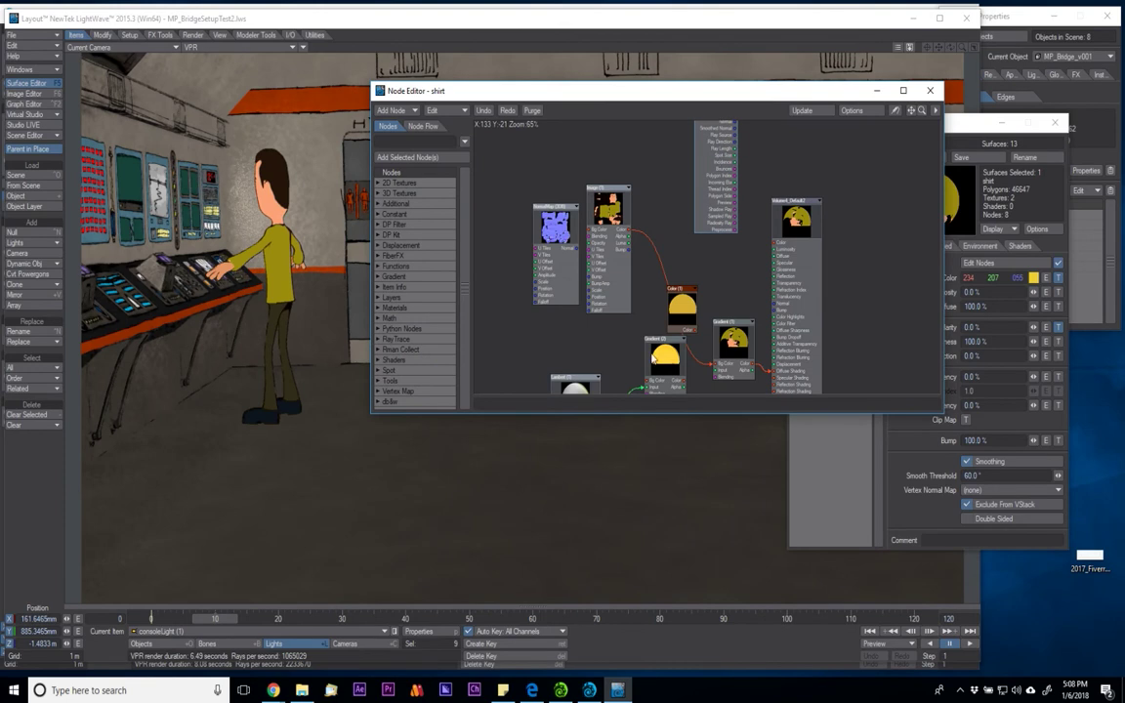
{"action": "left_click_drag", "start_coordinate": [580, 390], "coordinate": [572, 332]}
{"action": "left_click_drag", "start_coordinate": [660, 363], "coordinate": [623, 343]}
{"action": "left_click_drag", "start_coordinate": [680, 309], "coordinate": [682, 367]}
{"action": "left_click_drag", "start_coordinate": [525, 355], "coordinate": [735, 297]}
{"action": "left_click_drag", "start_coordinate": [681, 366], "coordinate": [614, 379]}
{"action": "left_click_drag", "start_coordinate": [619, 258], "coordinate": [663, 273]}
Inspect the key settings of the shirt's Gradient (1) node and close the Node Editor
{"action": "double_click", "coordinate": [728, 288]}
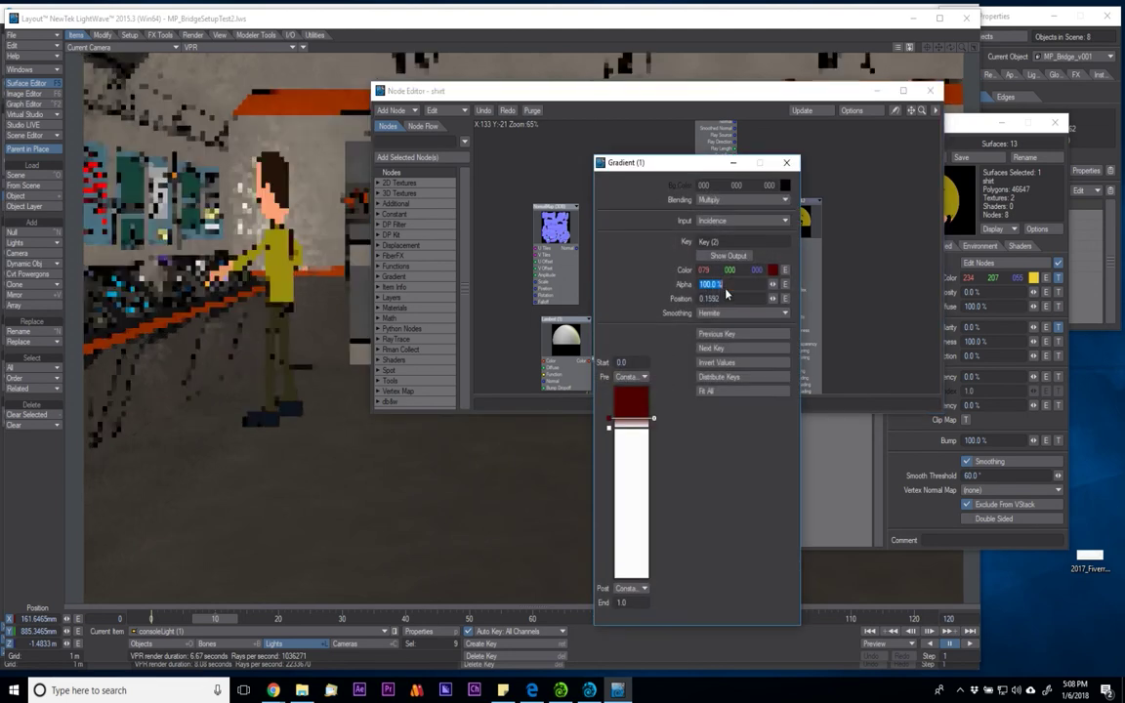
{"action": "left_click", "coordinate": [786, 162]}
{"action": "left_click_drag", "start_coordinate": [794, 375], "coordinate": [805, 340]}
{"action": "left_click", "coordinate": [929, 90]}
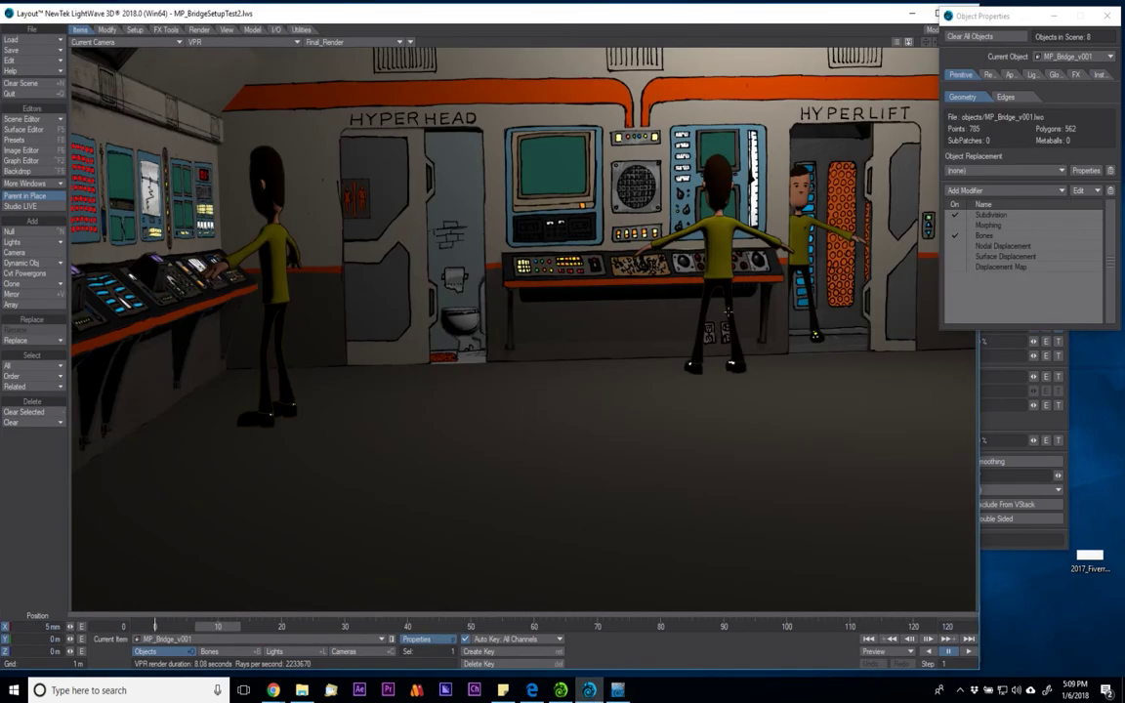
In LightWave 2018, open the shirt surface's node graph and enlarge the Node Editor to show the converted nodes
{"action": "key", "text": "F5"}
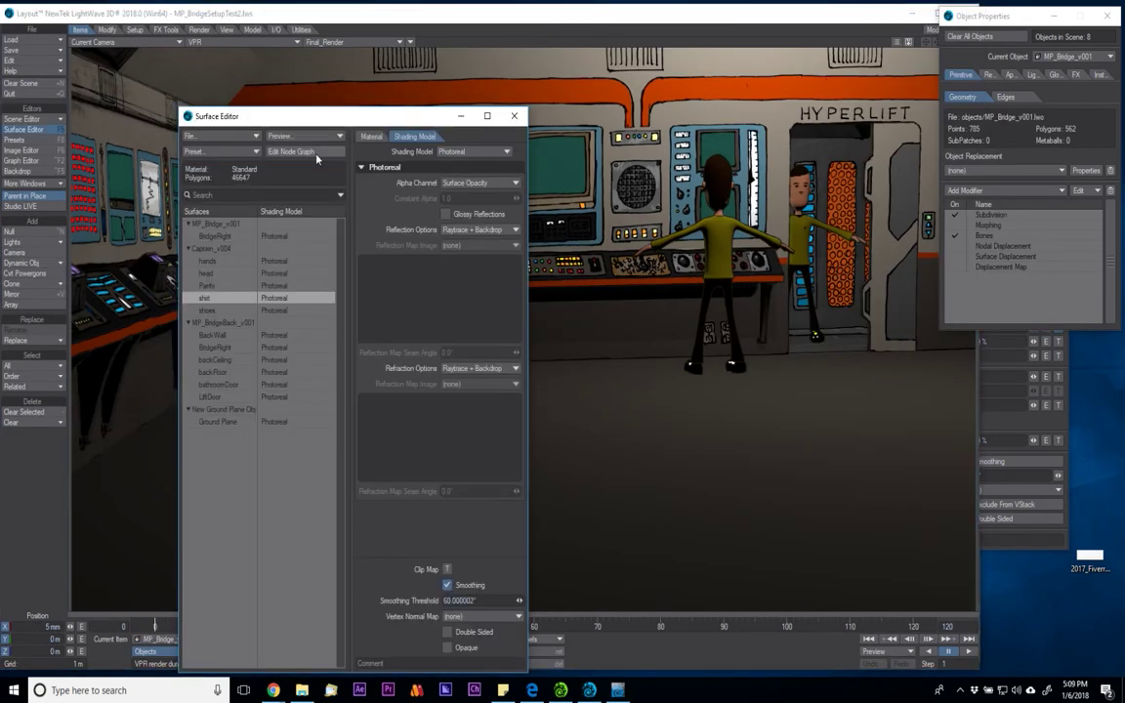
{"action": "left_click", "coordinate": [289, 151]}
{"action": "left_click_drag", "start_coordinate": [282, 325], "coordinate": [390, 300]}
{"action": "left_click_drag", "start_coordinate": [435, 337], "coordinate": [463, 339]}
{"action": "left_click_drag", "start_coordinate": [363, 322], "coordinate": [392, 311]}
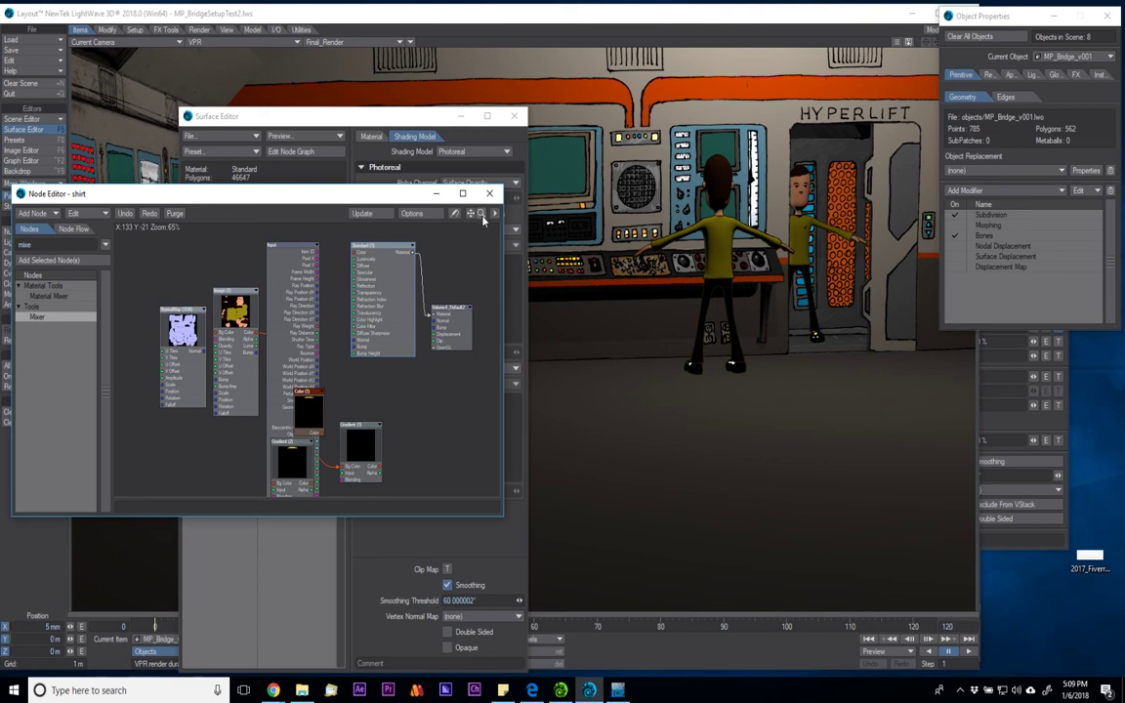
{"action": "left_click_drag", "start_coordinate": [506, 520], "coordinate": [651, 597]}
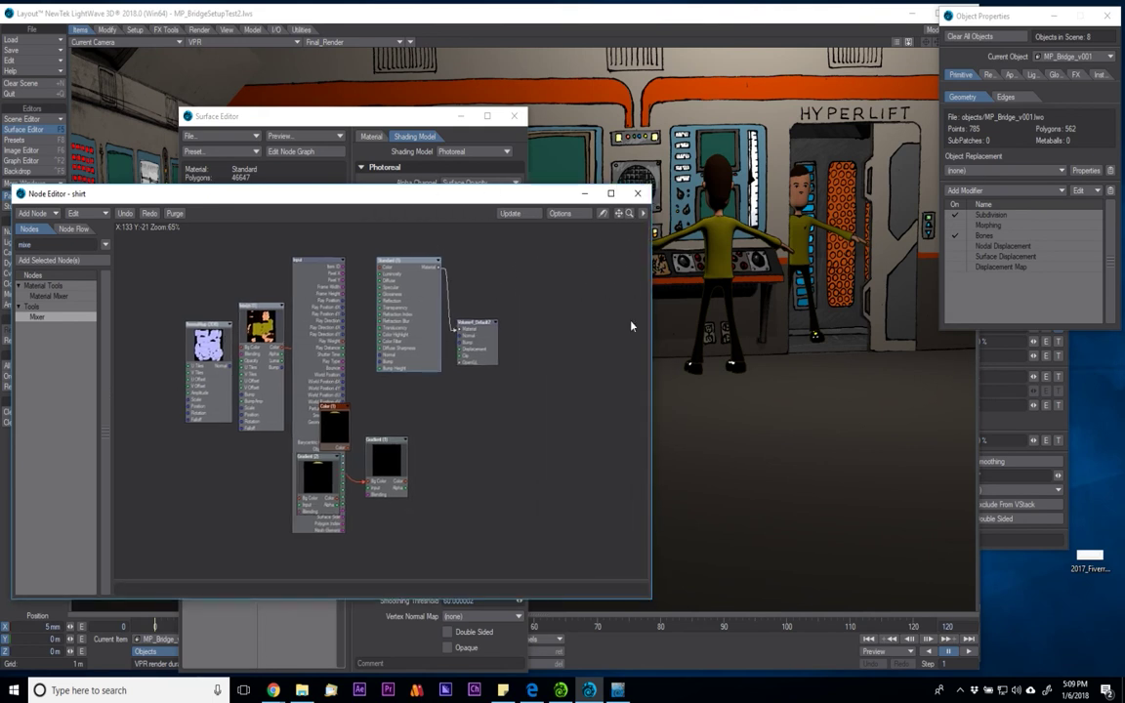
{"action": "left_click_drag", "start_coordinate": [628, 214], "coordinate": [648, 214]}
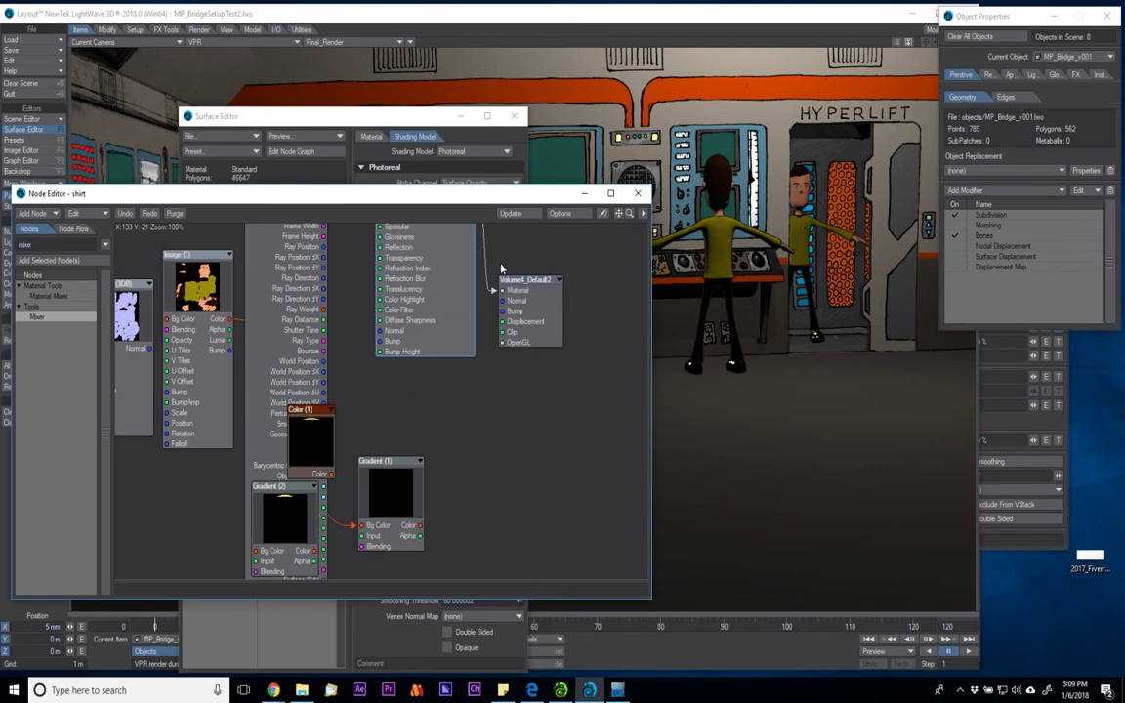
{"action": "left_click_drag", "start_coordinate": [618, 214], "coordinate": [636, 274]}
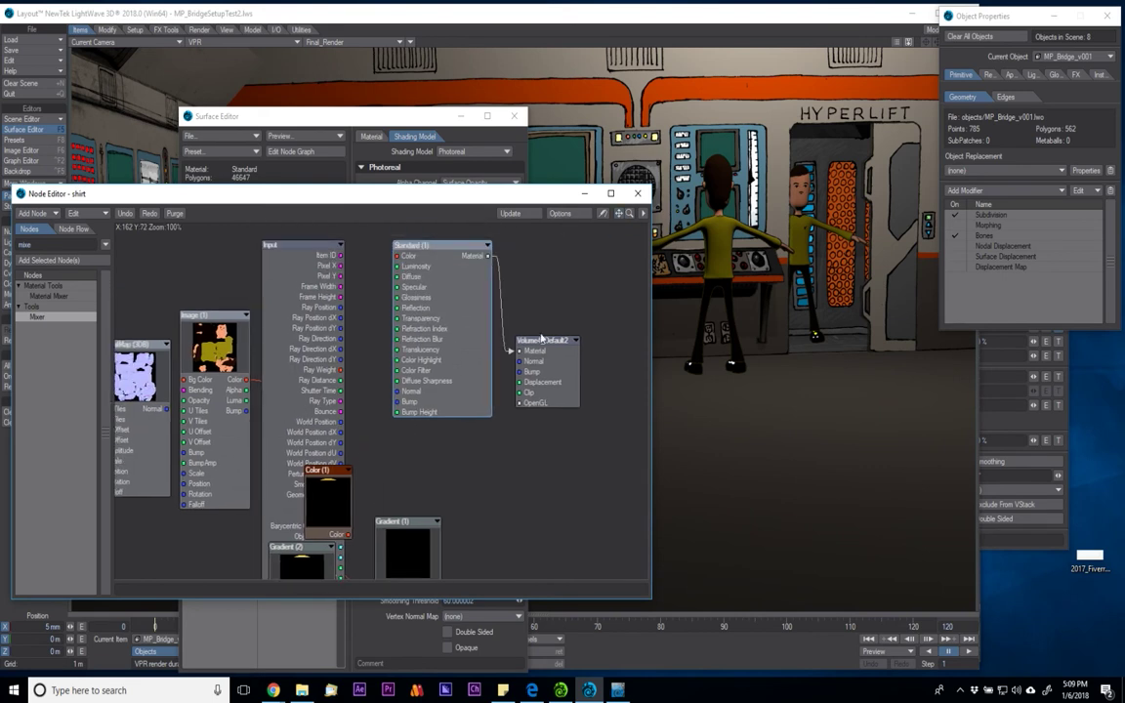
Move the Input node aside and try feeding Image (1) through Gradient (1) into the Standard (1) node's Color input
{"action": "left_click_drag", "start_coordinate": [327, 363], "coordinate": [65, 435]}
{"action": "left_click_drag", "start_coordinate": [432, 565], "coordinate": [409, 256]}
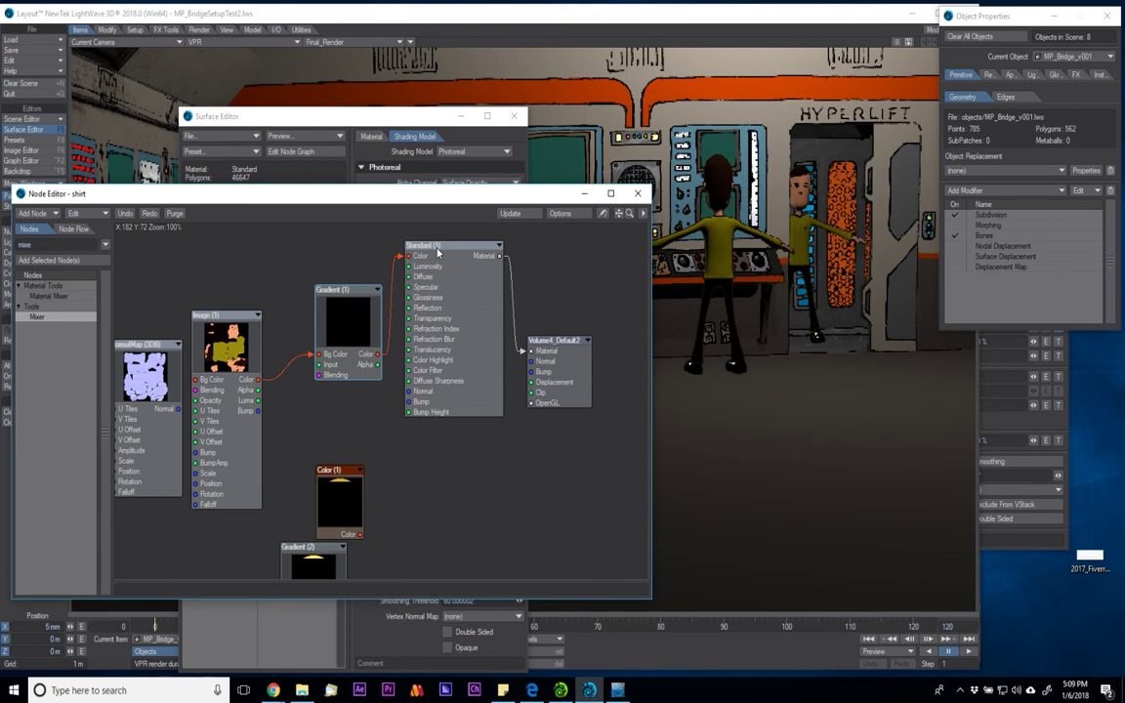
{"action": "left_click_drag", "start_coordinate": [241, 388], "coordinate": [266, 350]}
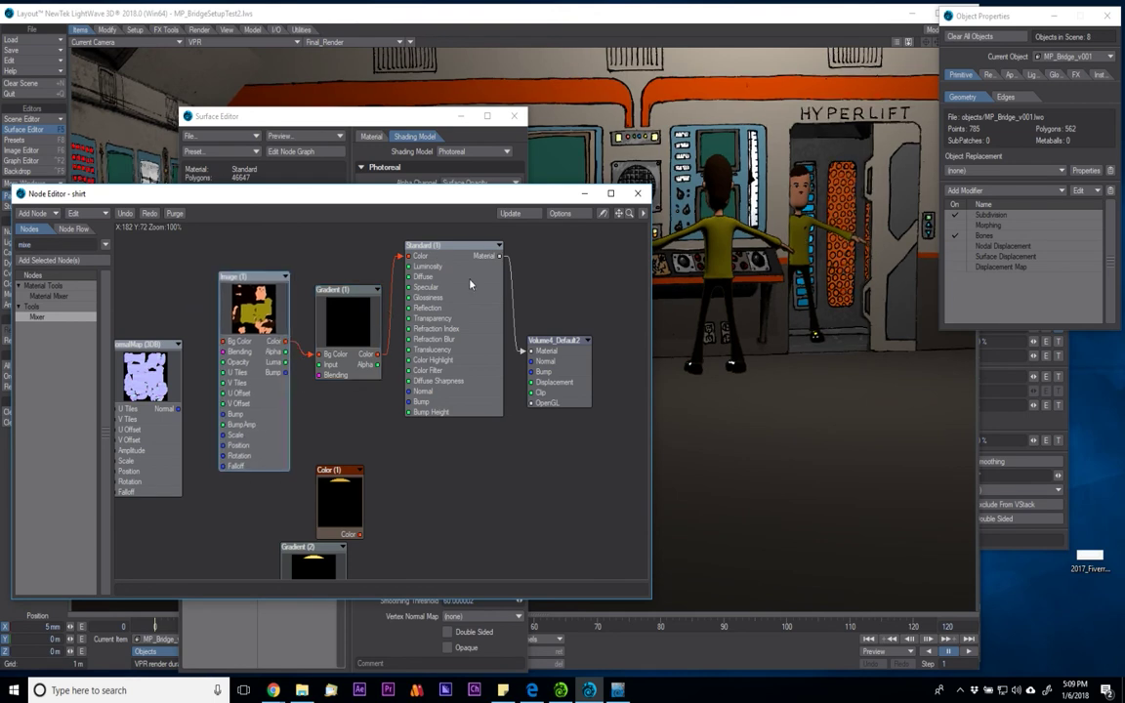
{"action": "left_click", "coordinate": [399, 257]}
{"action": "left_click_drag", "start_coordinate": [378, 355], "coordinate": [410, 256]}
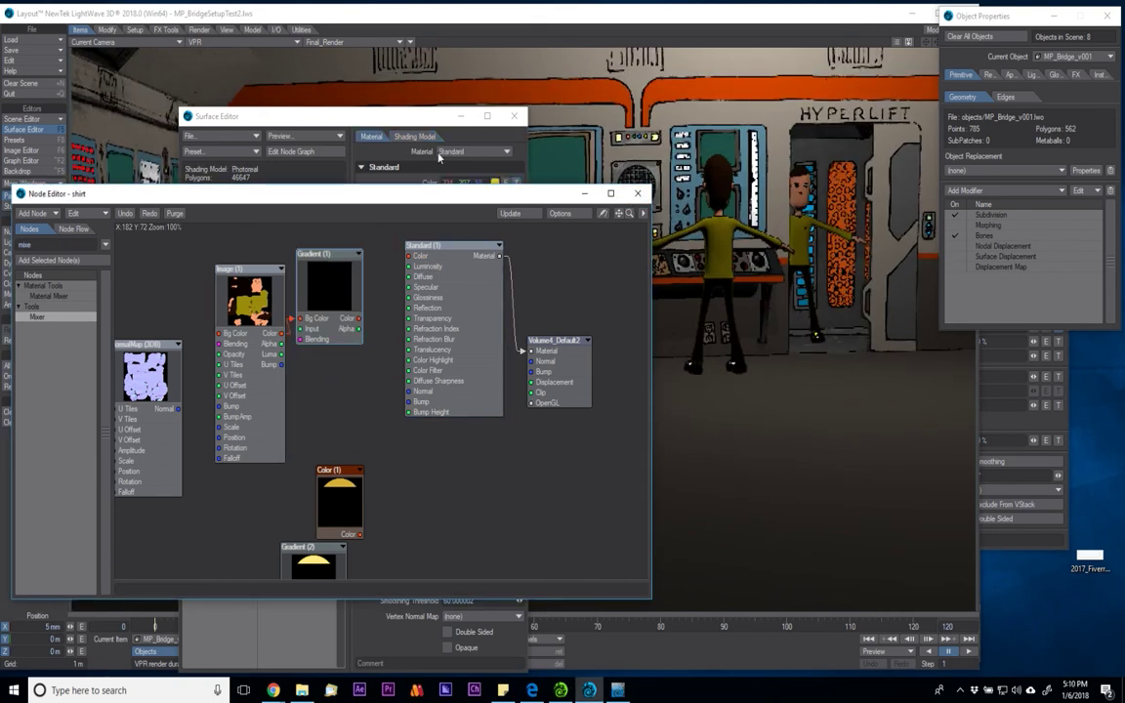
Open the texture layers of the shirt surface's Color channel
{"action": "left_click", "coordinate": [438, 116]}
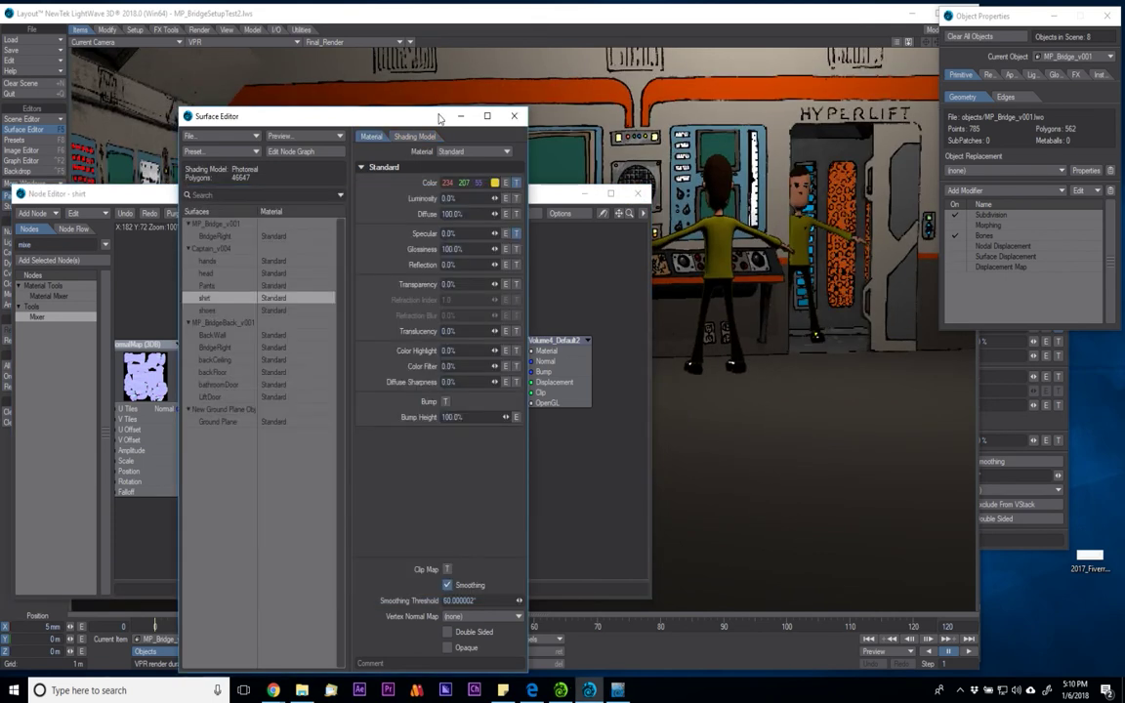
{"action": "left_click", "coordinate": [517, 182]}
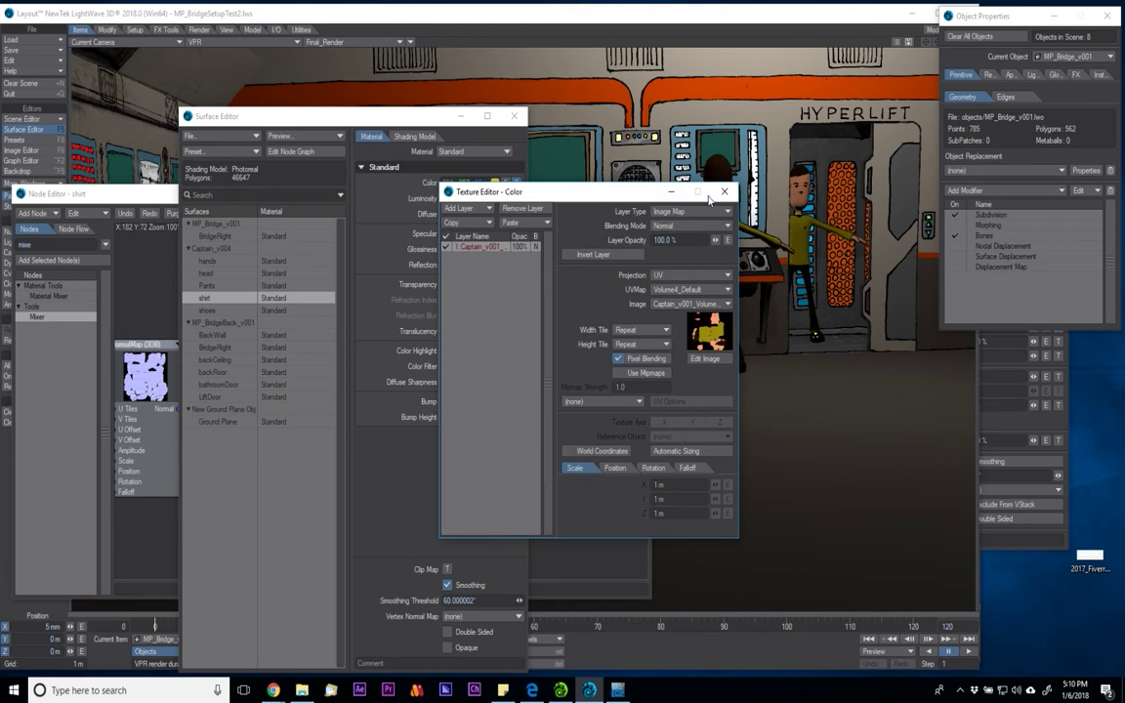
Close the shirt's Color texture layers and set the head surface's shading model to Cel
{"action": "left_click", "coordinate": [724, 191]}
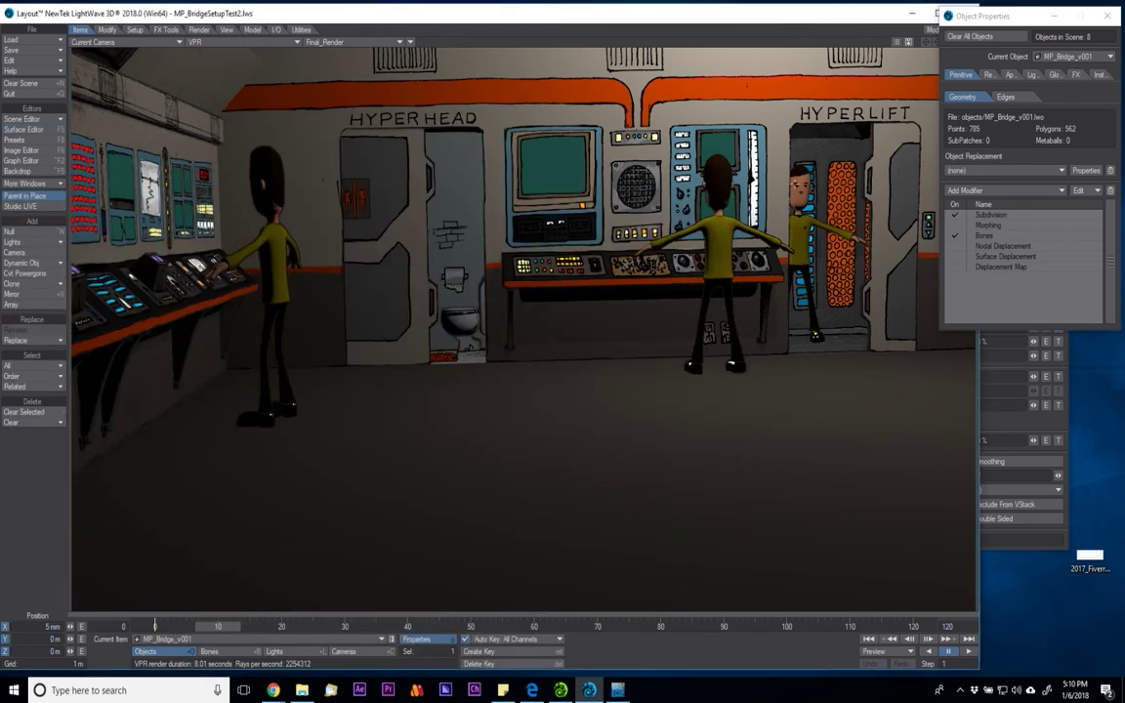
{"action": "key", "text": "F5"}
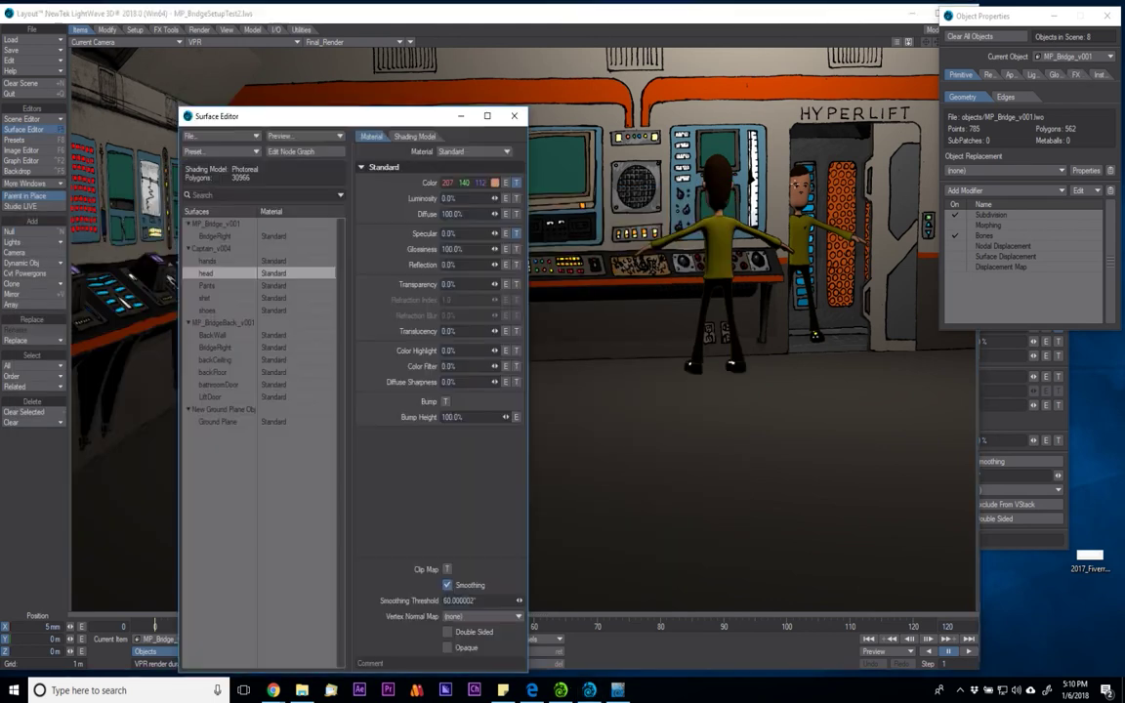
{"action": "left_click", "coordinate": [417, 138]}
{"action": "left_click", "coordinate": [455, 151]}
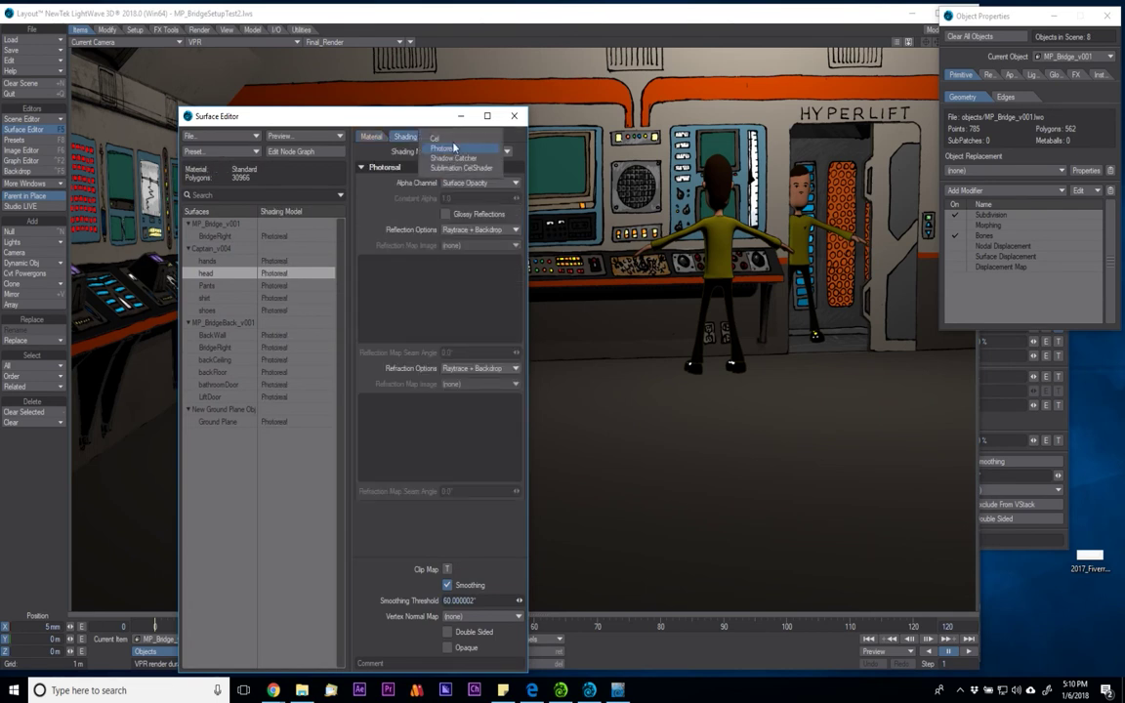
{"action": "left_click", "coordinate": [435, 138]}
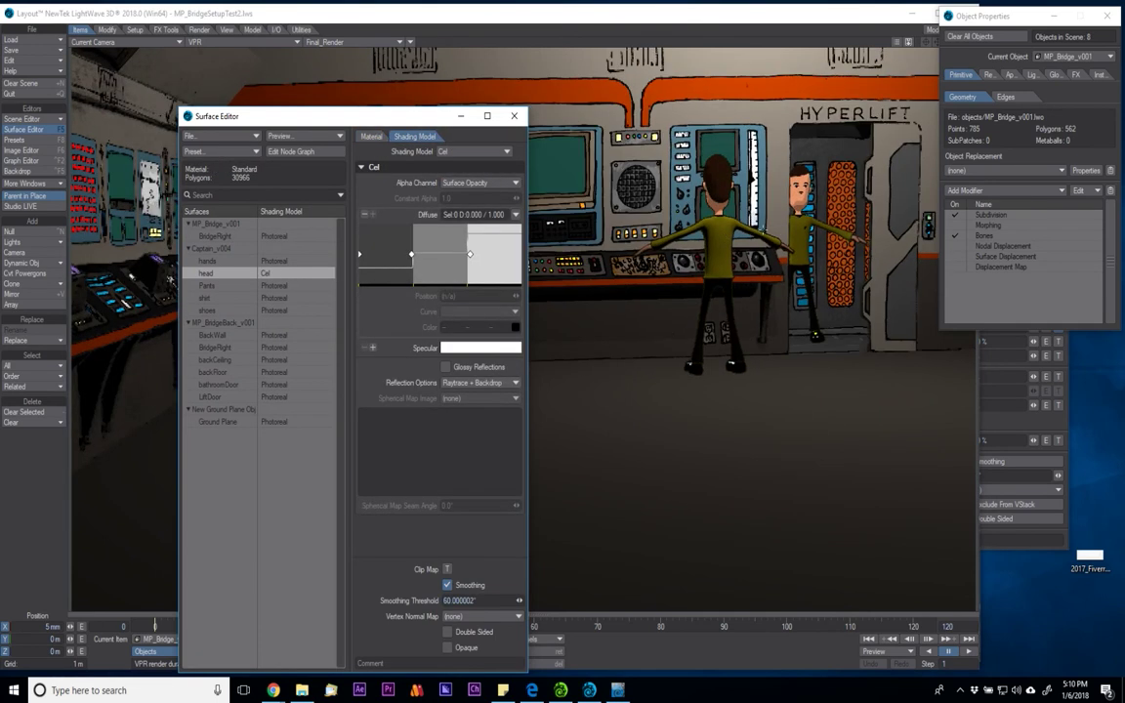
Set the shirt surface's shading model to Cel and close the Surface Editor
{"action": "left_click", "coordinate": [210, 297]}
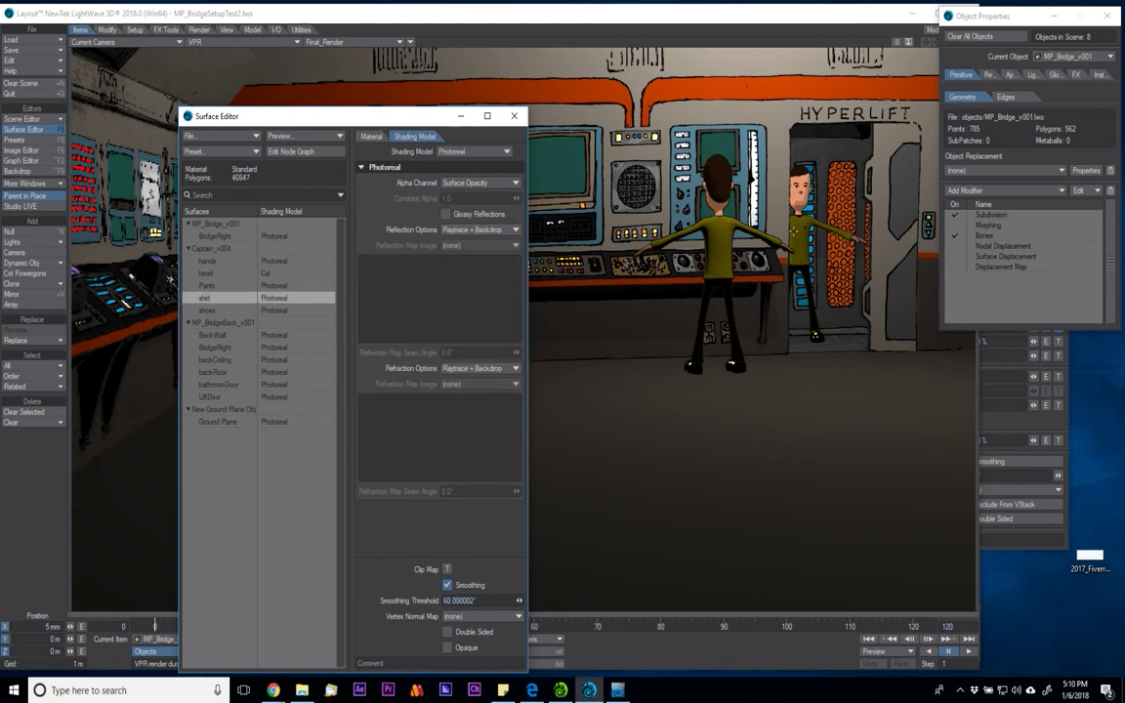
{"action": "left_click", "coordinate": [456, 154]}
{"action": "left_click", "coordinate": [458, 151]}
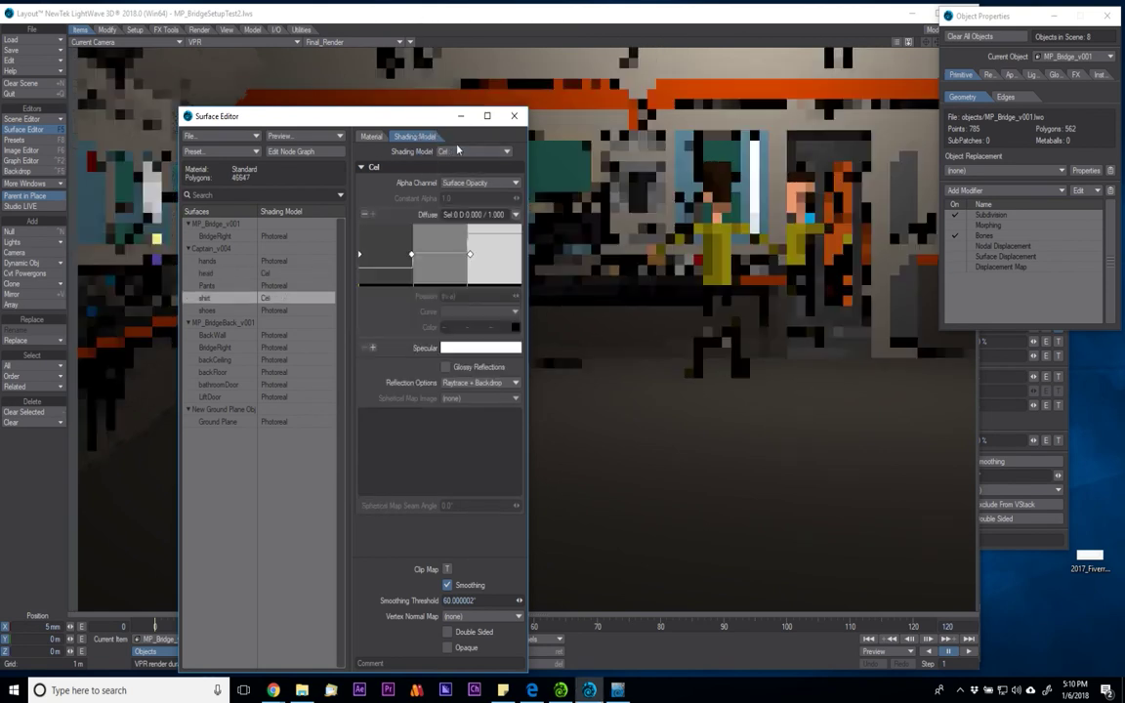
{"action": "left_click", "coordinate": [514, 115]}
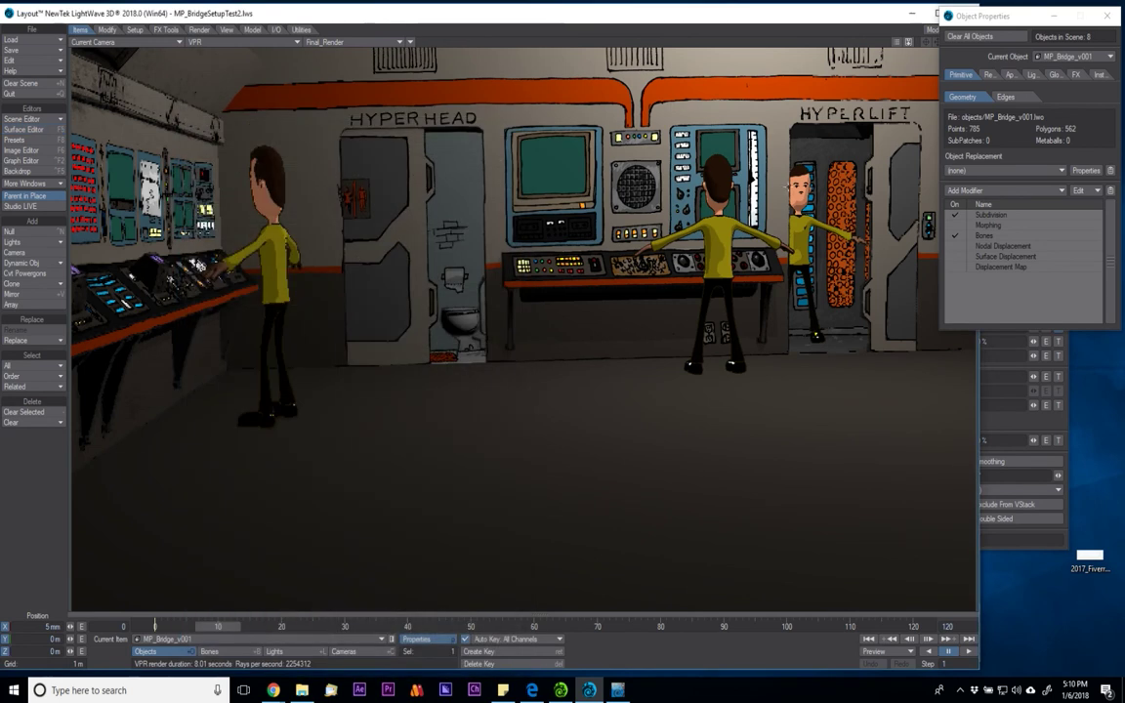
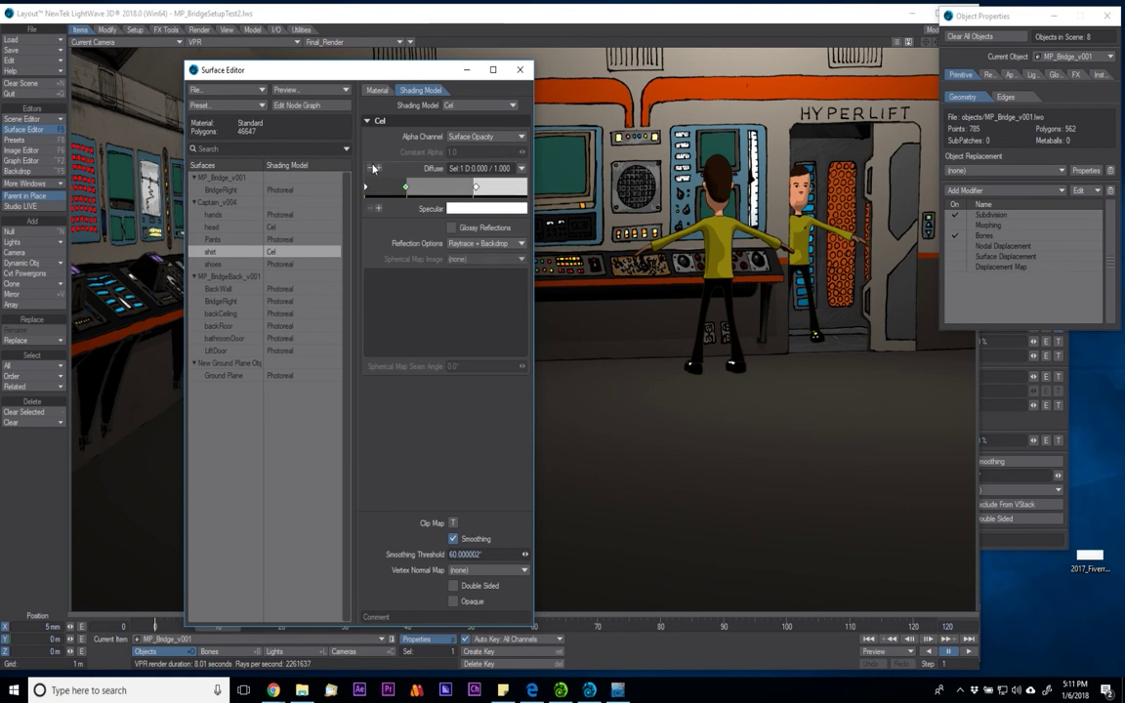
Reduce the shirt's Cel Diffuse gradient to the key at position 0.666667 and set that key's color to 255, 255, 255
{"action": "left_click", "coordinate": [521, 168]}
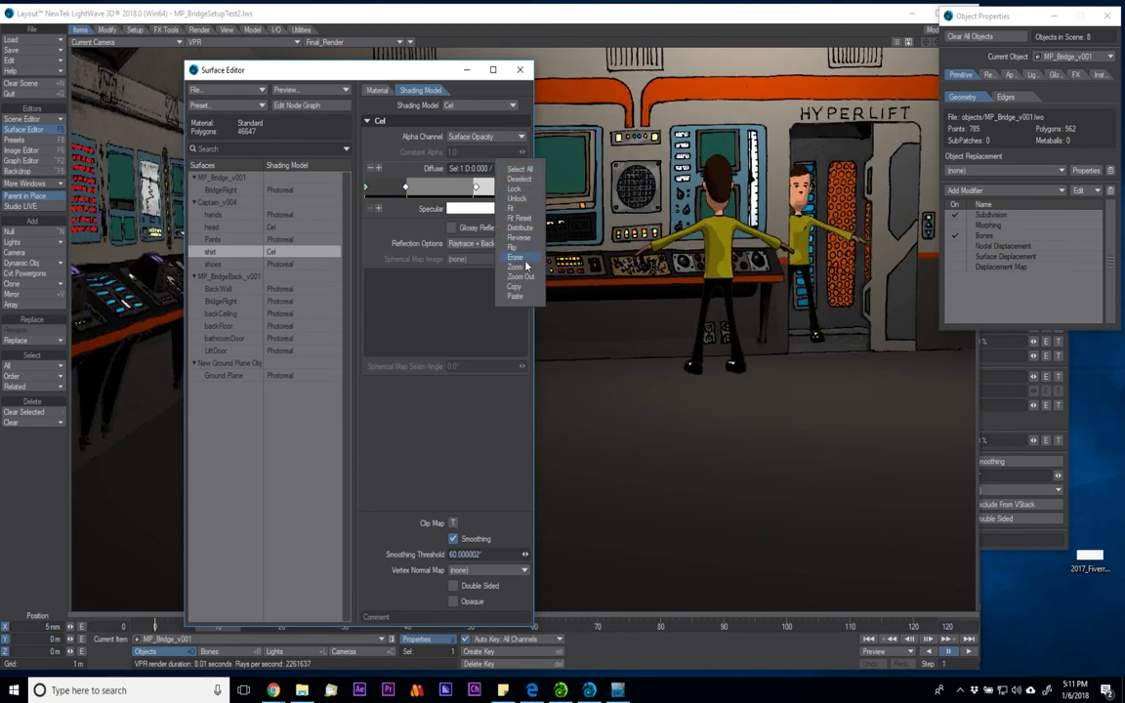
{"action": "left_click", "coordinate": [520, 257]}
{"action": "left_click", "coordinate": [405, 186]}
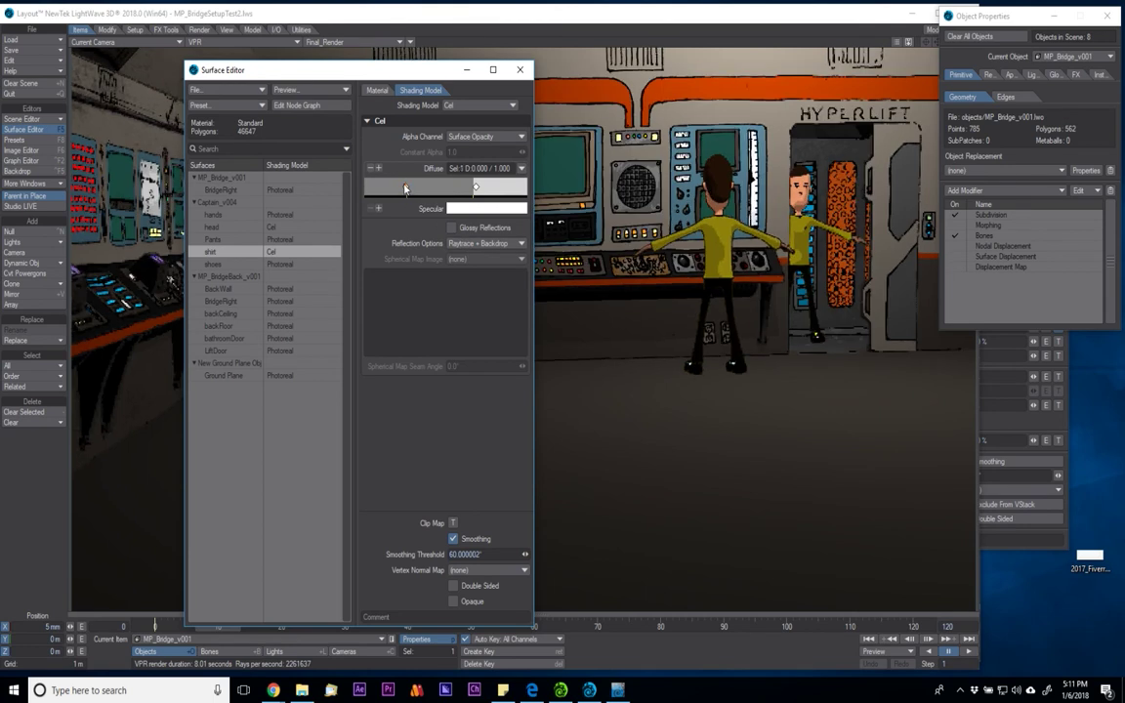
{"action": "left_click", "coordinate": [522, 168]}
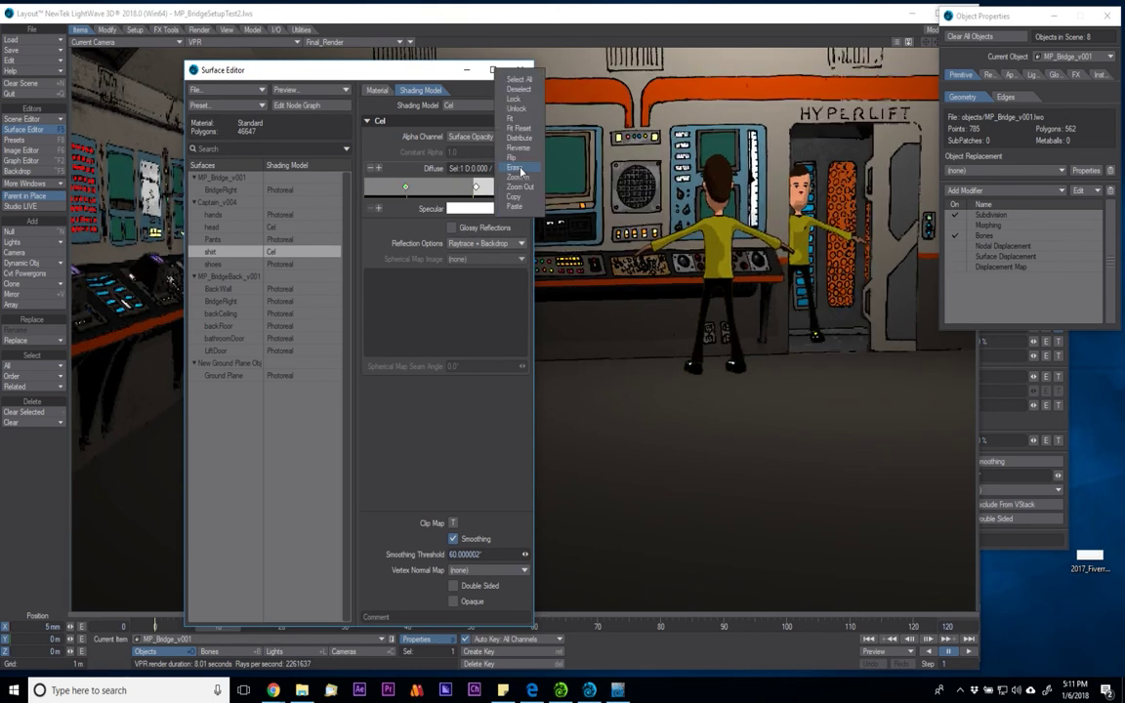
{"action": "left_click", "coordinate": [519, 168]}
{"action": "left_click", "coordinate": [476, 187]}
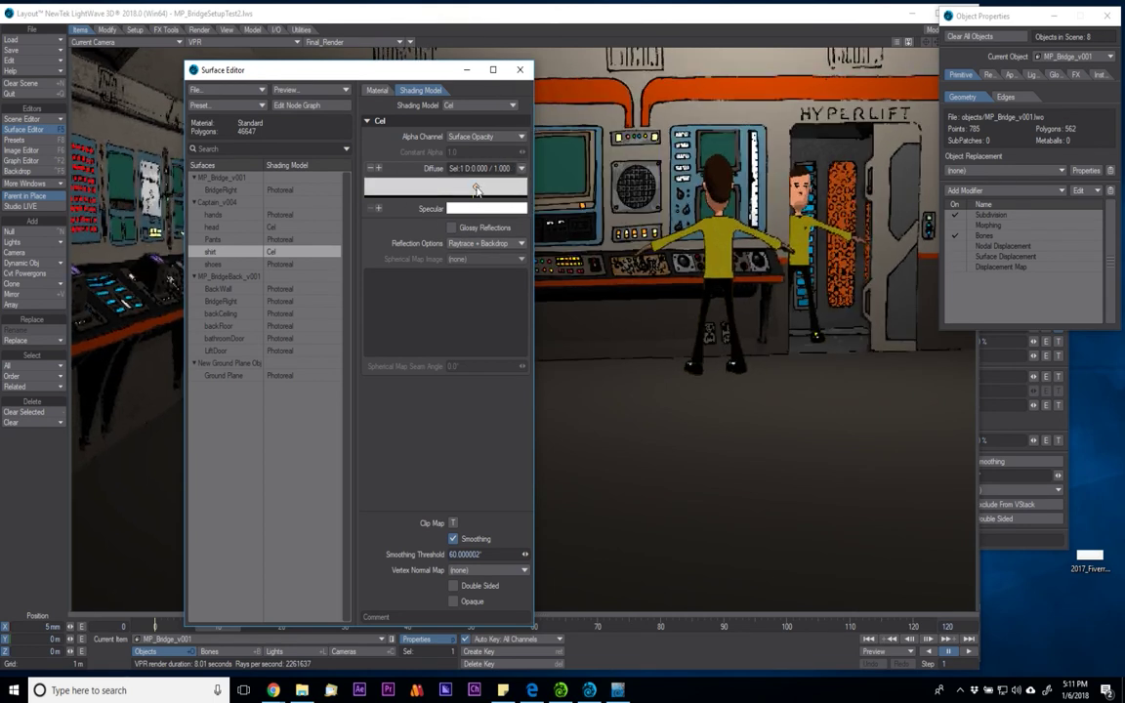
{"action": "left_click", "coordinate": [379, 169]}
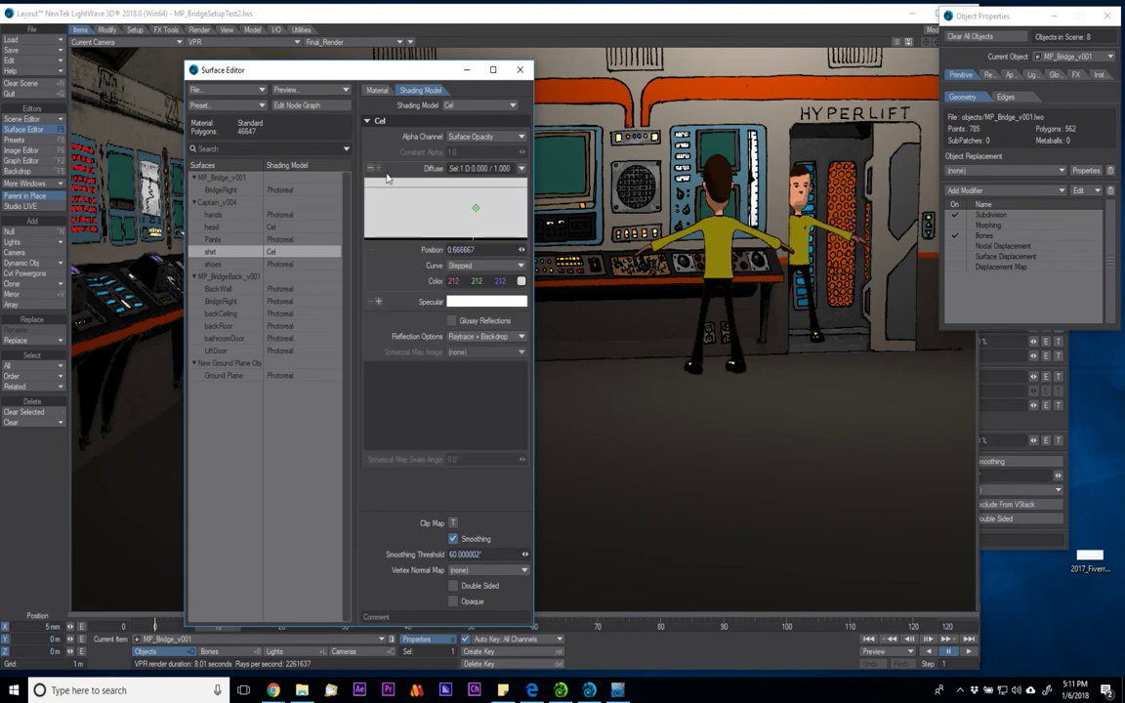
{"action": "left_click_drag", "start_coordinate": [520, 281], "coordinate": [547, 281]}
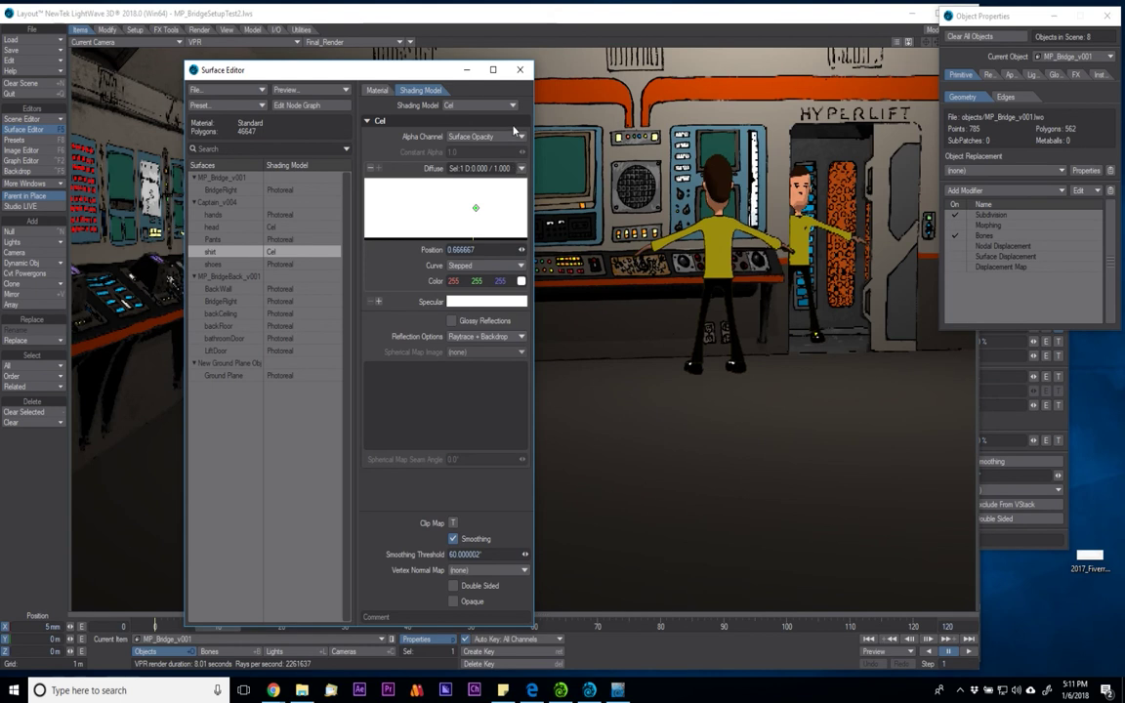
Copy the shirt surface's Cel shading settings and paste them onto the head, Pants and hands surfaces
{"action": "right_click", "coordinate": [239, 256]}
{"action": "left_click", "coordinate": [241, 251]}
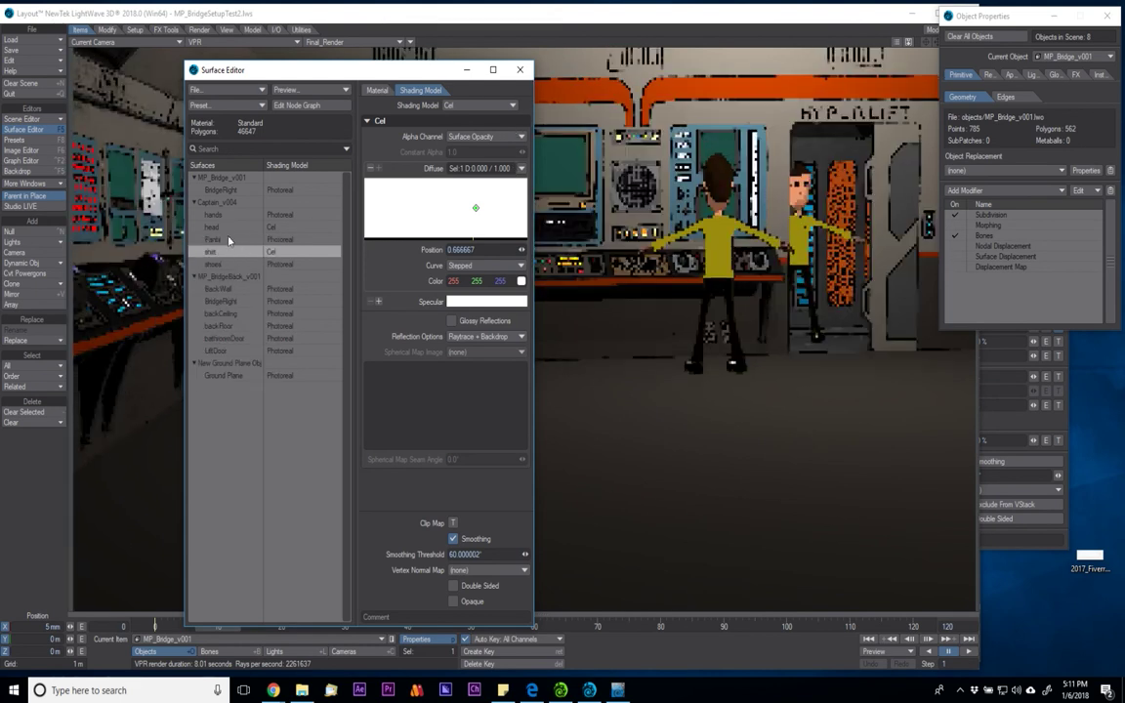
{"action": "left_click", "coordinate": [222, 226]}
{"action": "right_click", "coordinate": [225, 228]}
{"action": "left_click", "coordinate": [228, 240]}
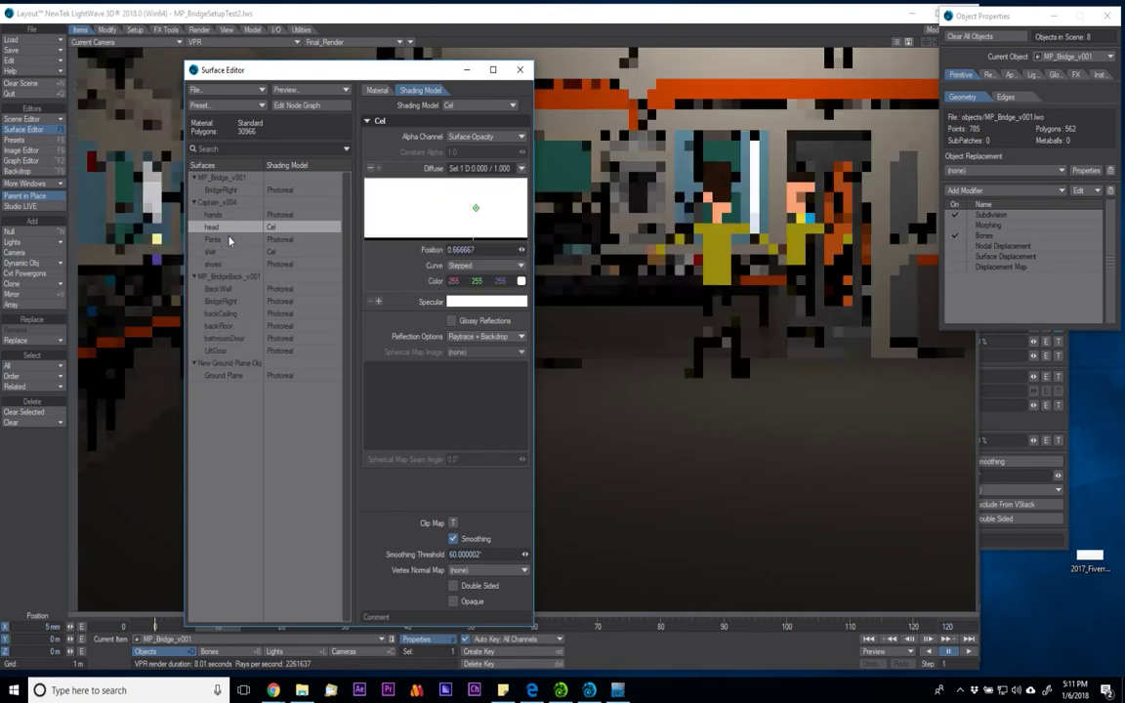
{"action": "left_click", "coordinate": [228, 240]}
{"action": "right_click", "coordinate": [230, 242]}
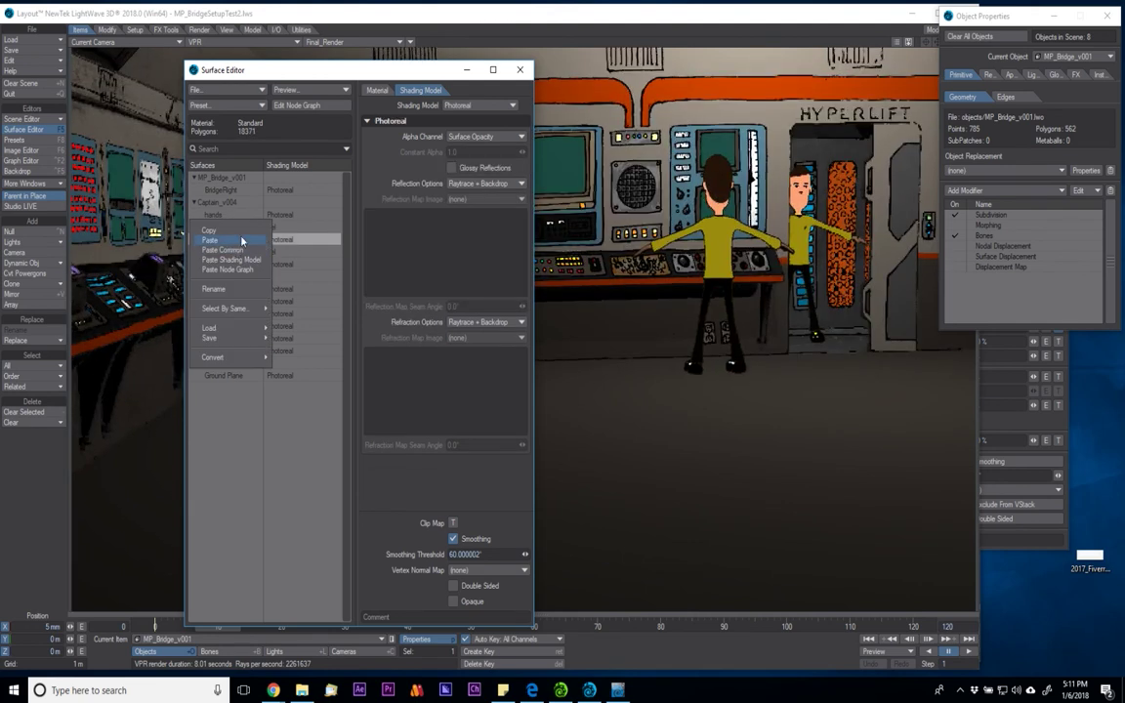
{"action": "left_click", "coordinate": [239, 250]}
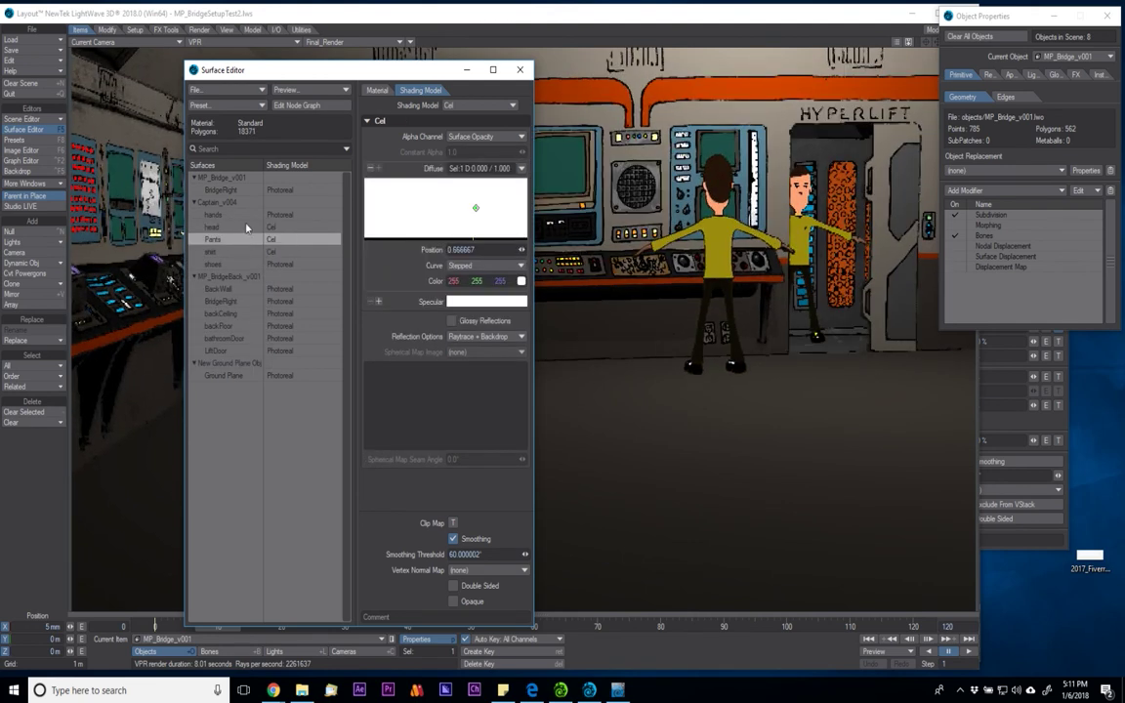
{"action": "right_click", "coordinate": [227, 215]}
{"action": "left_click", "coordinate": [234, 224]}
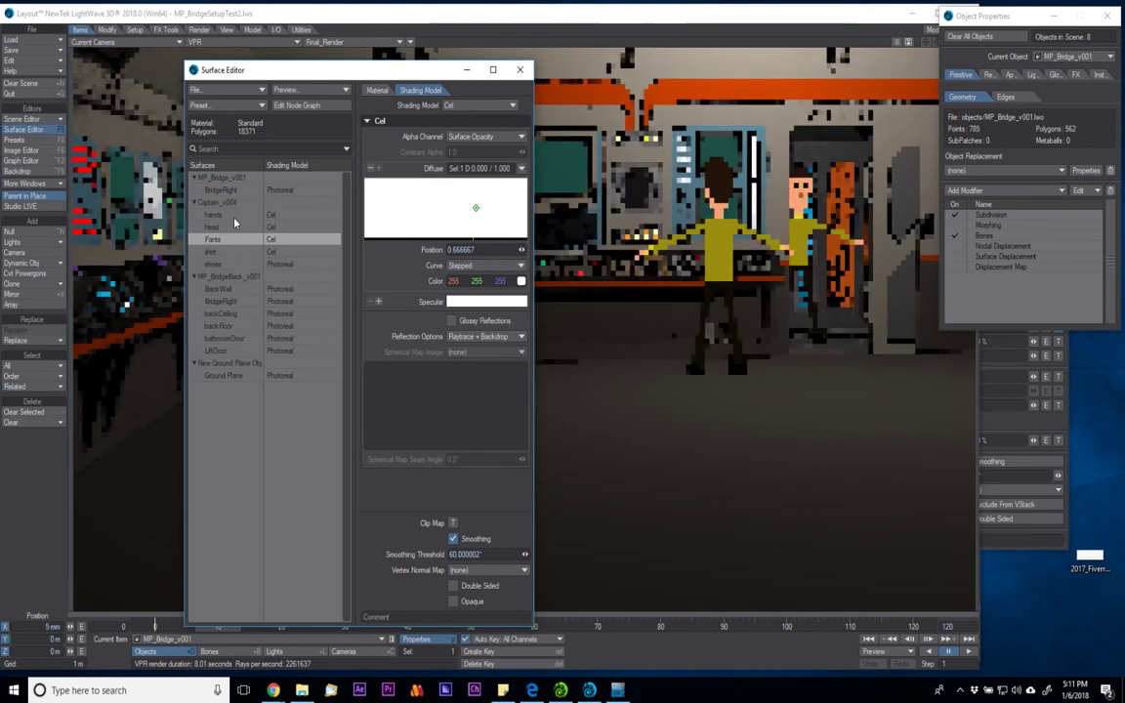
Try the Shadow Catcher shading model on the shirt surface, and return it to Cel with the default Diffuse gradient
{"action": "left_click", "coordinate": [290, 227]}
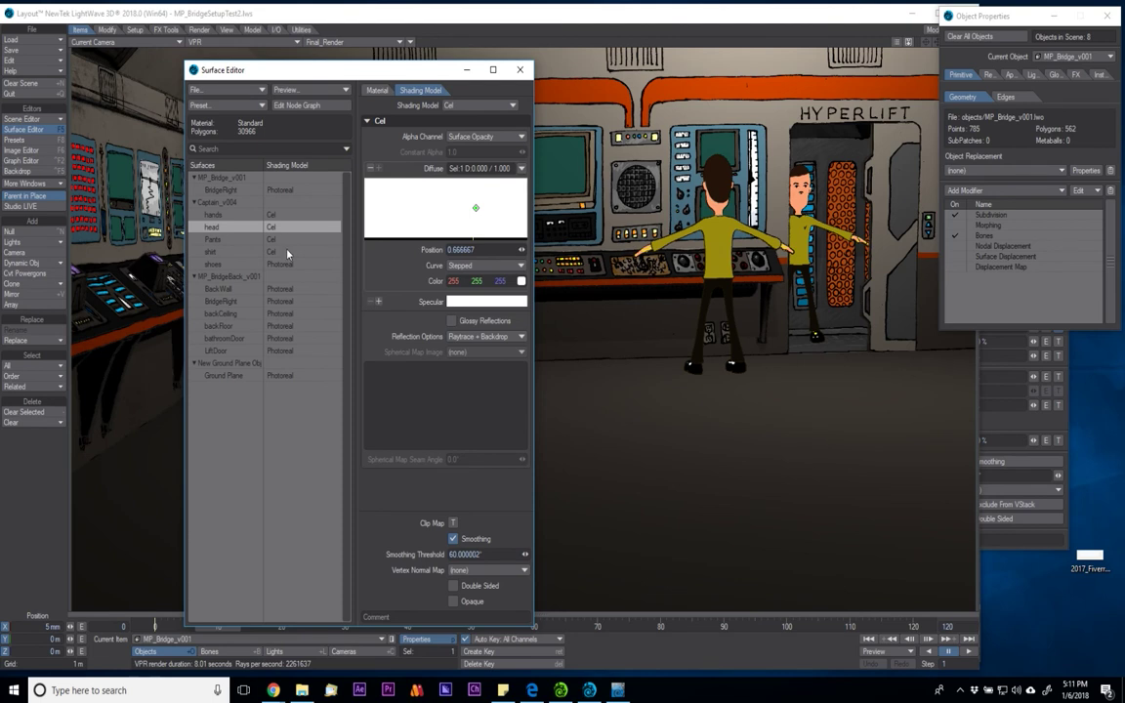
{"action": "left_click", "coordinate": [288, 251]}
{"action": "left_click", "coordinate": [483, 105]}
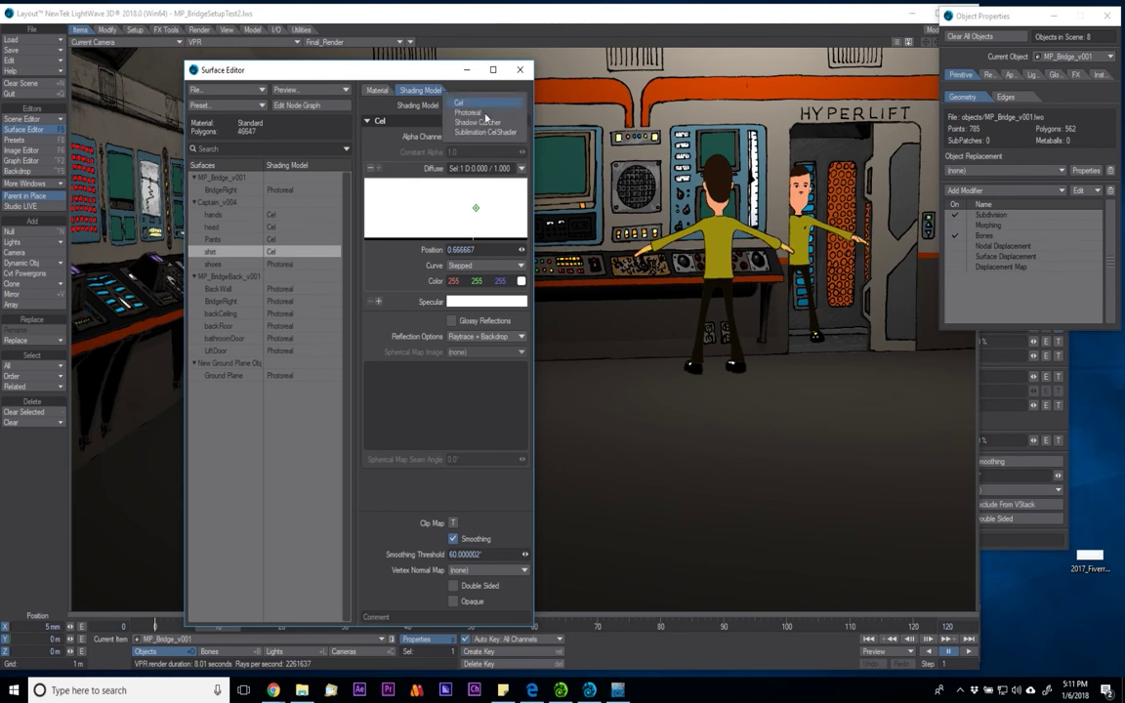
{"action": "left_click", "coordinate": [487, 124]}
{"action": "left_click", "coordinate": [485, 105]}
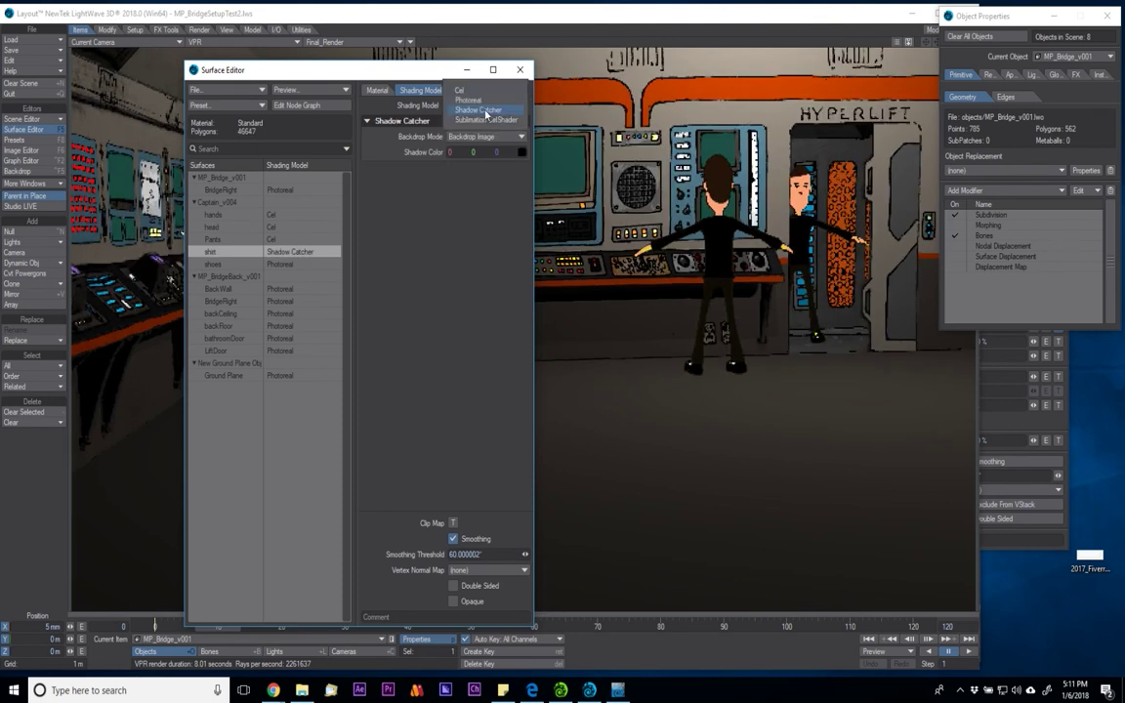
{"action": "left_click", "coordinate": [463, 90]}
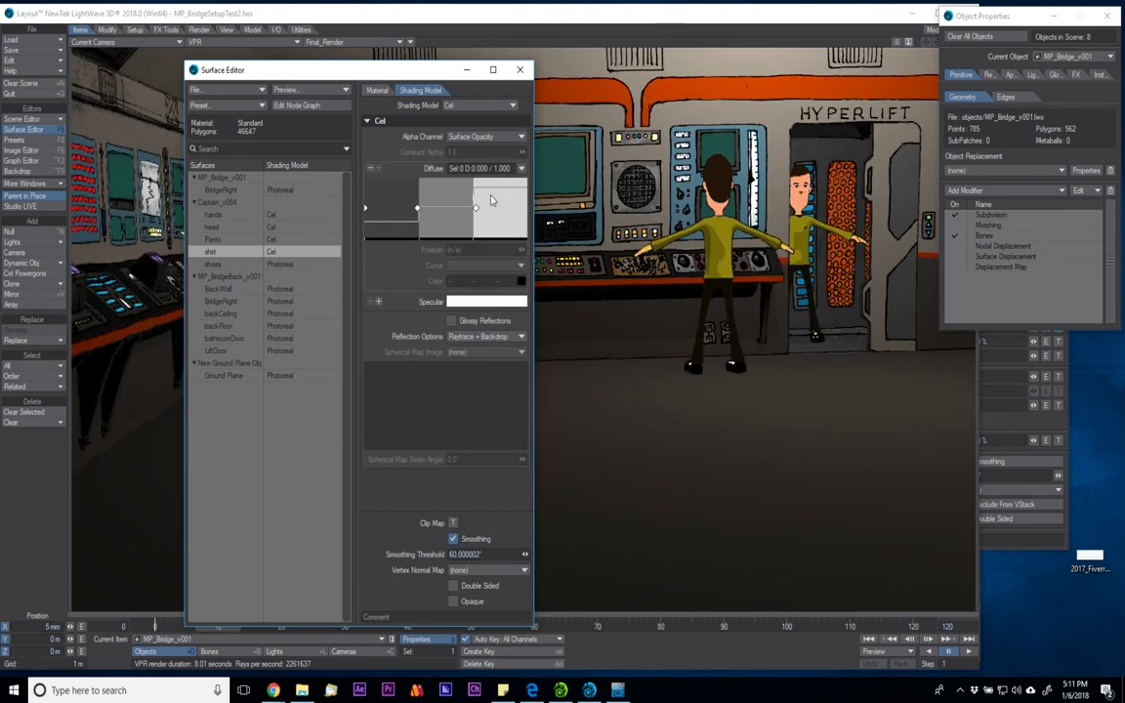
Open the surface preset shelf, browse its built-in categories, and close it
{"action": "left_click_drag", "start_coordinate": [425, 76], "coordinate": [522, 44]}
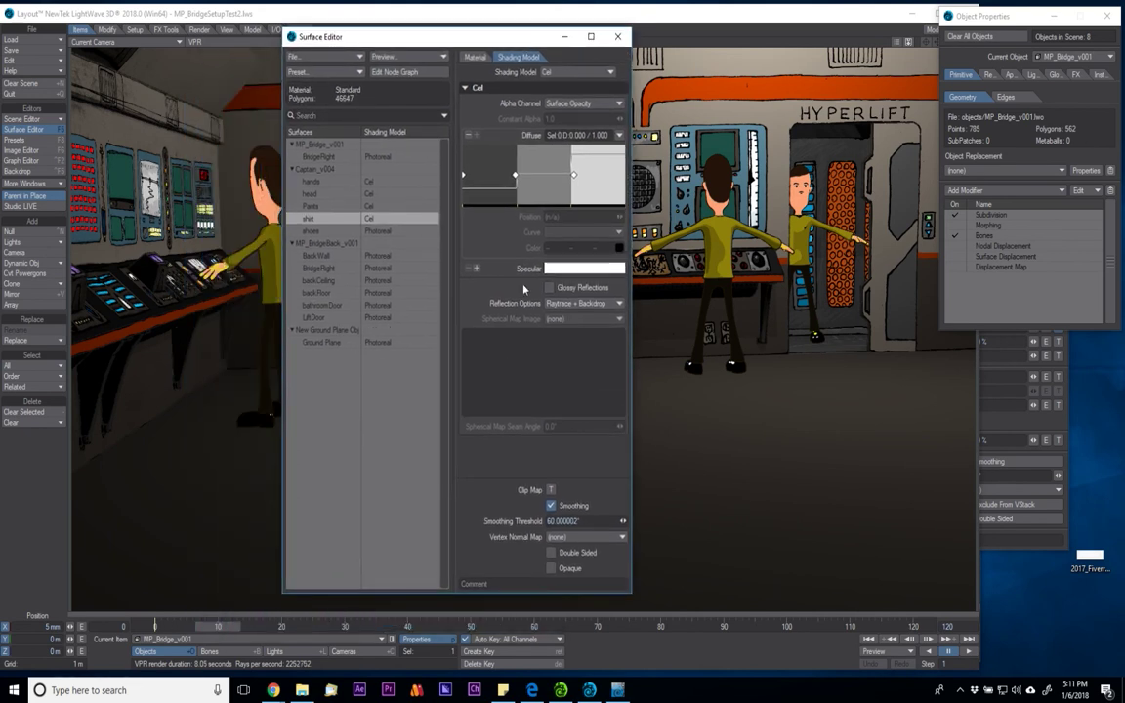
{"action": "key", "text": "F8"}
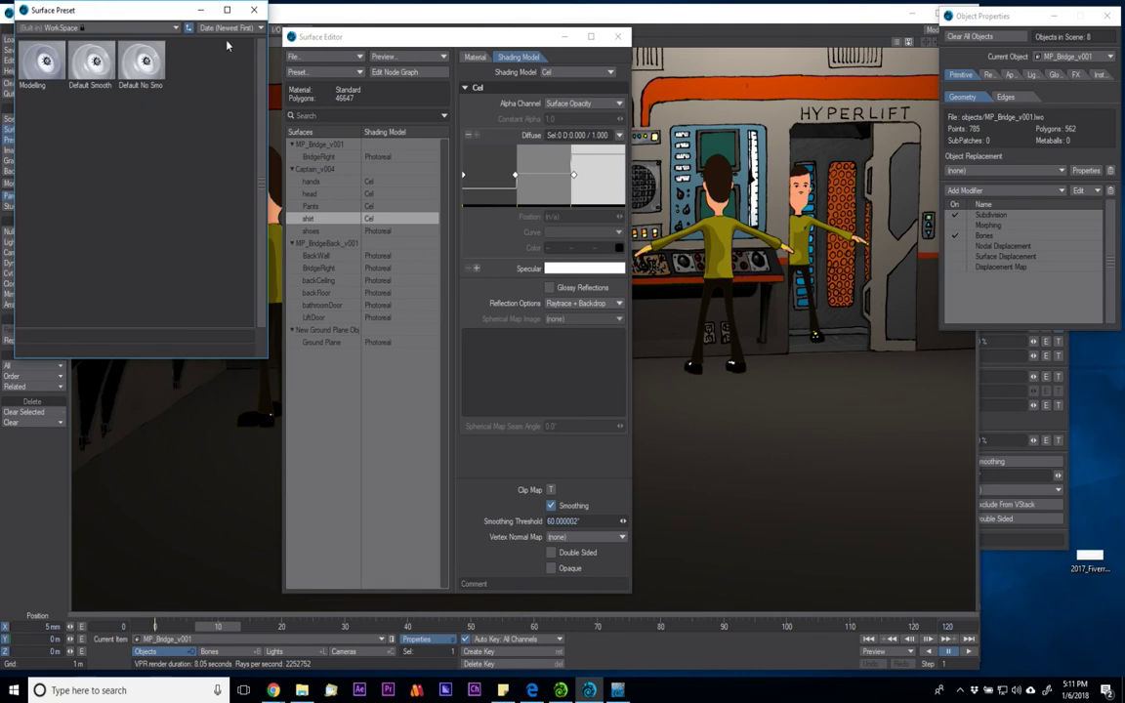
{"action": "left_click", "coordinate": [137, 27]}
{"action": "mouse_move", "coordinate": [163, 22]}
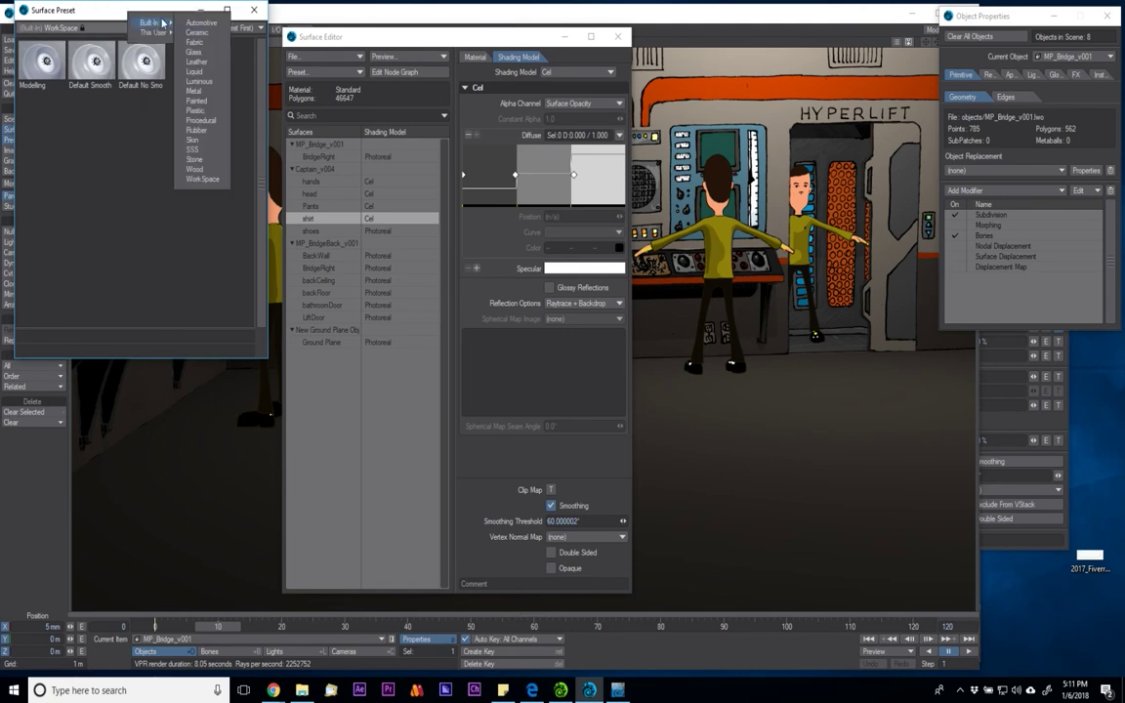
{"action": "left_click", "coordinate": [201, 21]}
{"action": "left_click", "coordinate": [108, 27]}
{"action": "left_click", "coordinate": [252, 8]}
{"action": "left_click", "coordinate": [252, 8]}
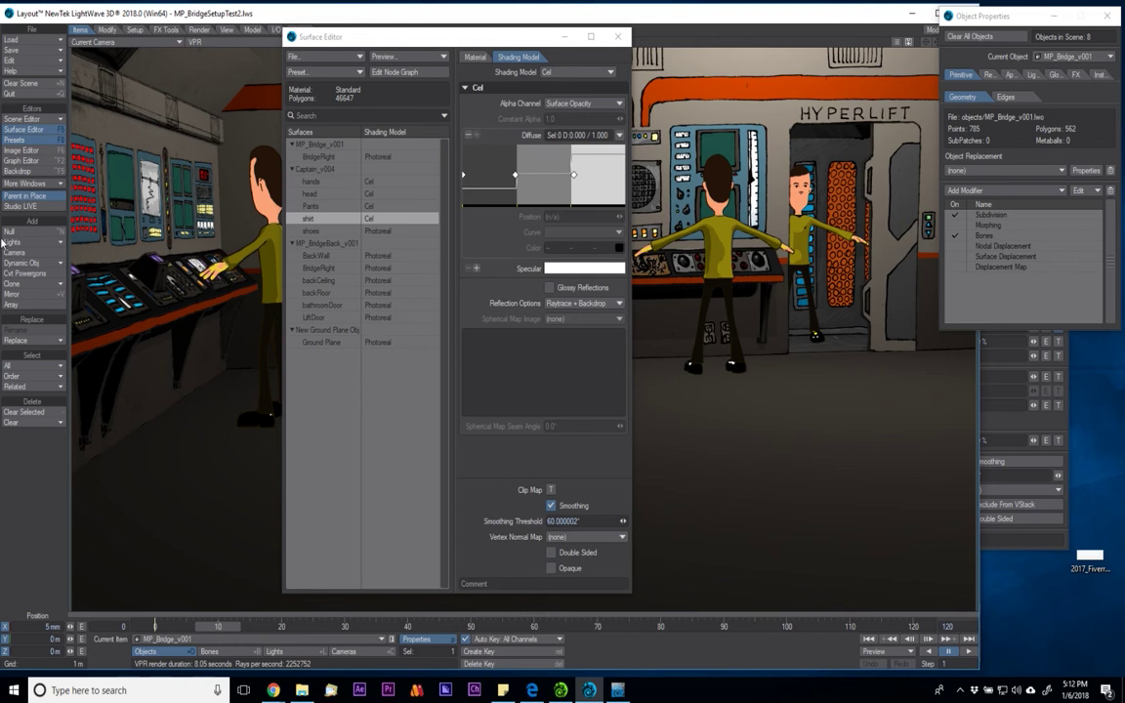
Move the Surface Editor off the viewport and activate the lights UnderDeskLight (1) through wallLight (9) in the Scene Editor
{"action": "left_click_drag", "start_coordinate": [461, 38], "coordinate": [1123, 36]}
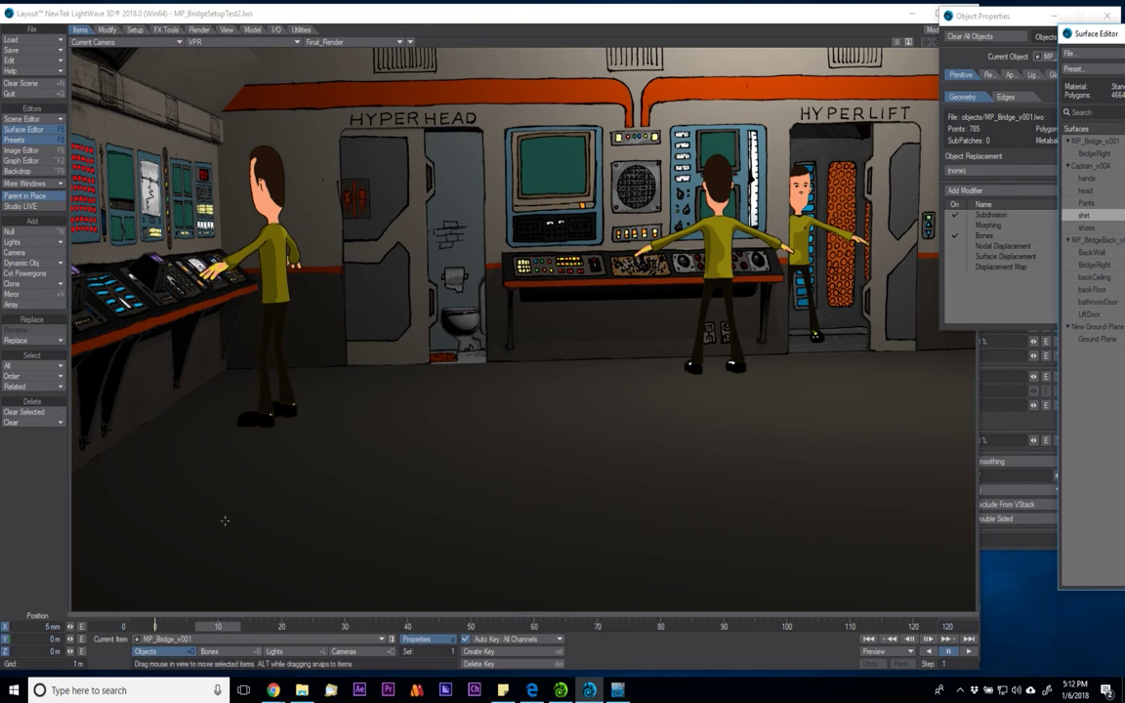
{"action": "left_click", "coordinate": [31, 118]}
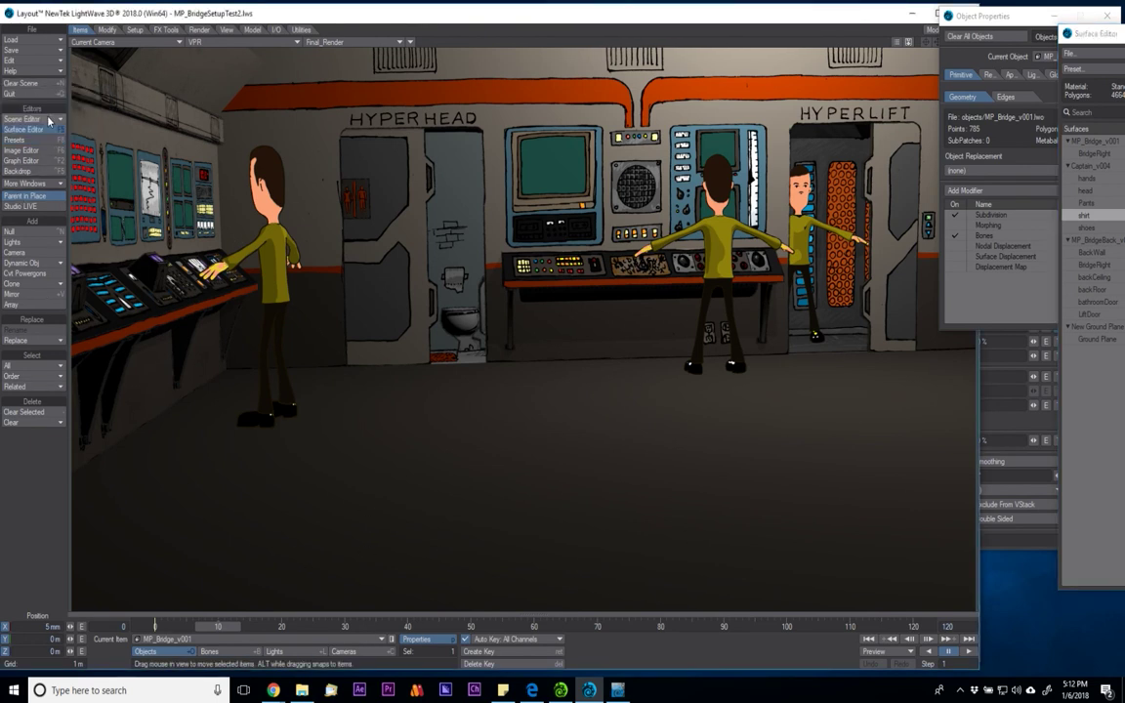
{"action": "left_click", "coordinate": [31, 117]}
{"action": "left_click", "coordinate": [446, 473]}
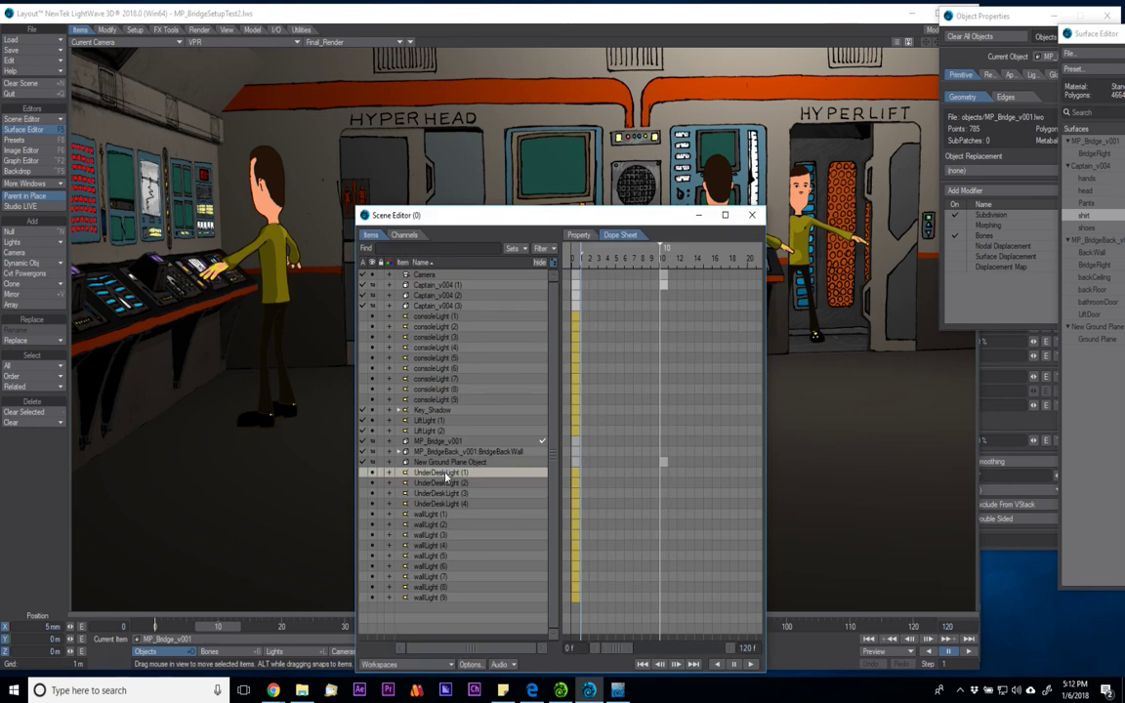
{"action": "left_click", "coordinate": [445, 599], "text": "shift"}
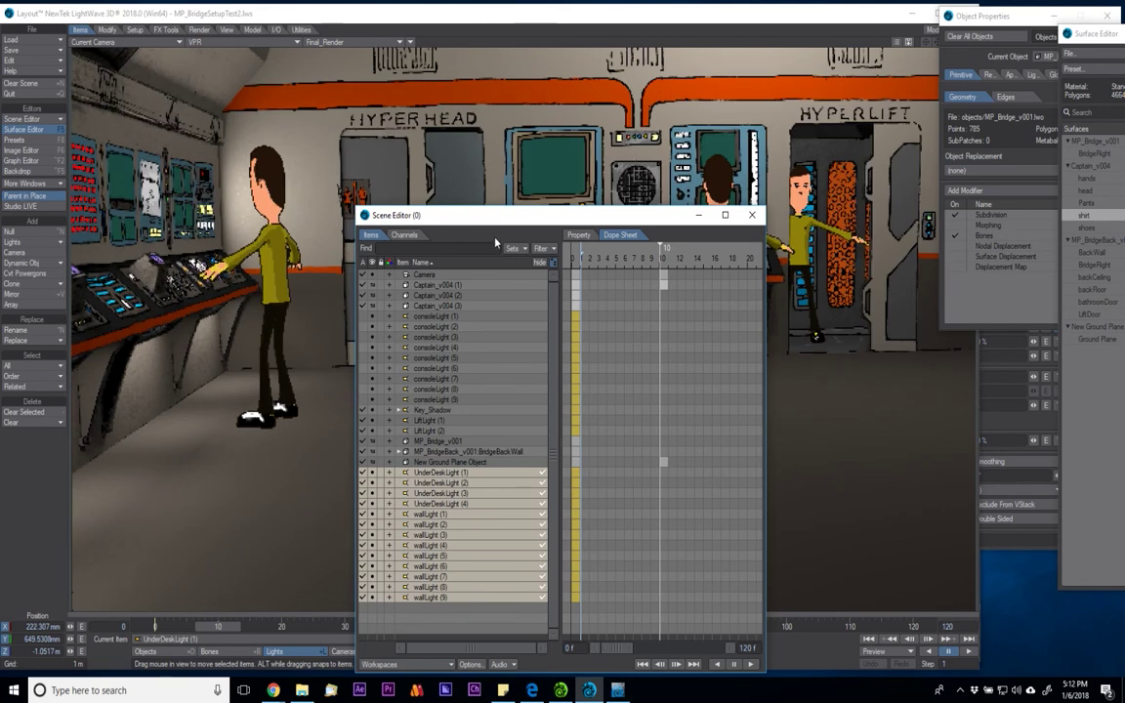
Activate consoleLight (1) in the Scene Editor and move the editor aside to expose more of the viewport render
{"action": "left_click_drag", "start_coordinate": [482, 215], "coordinate": [500, 141]}
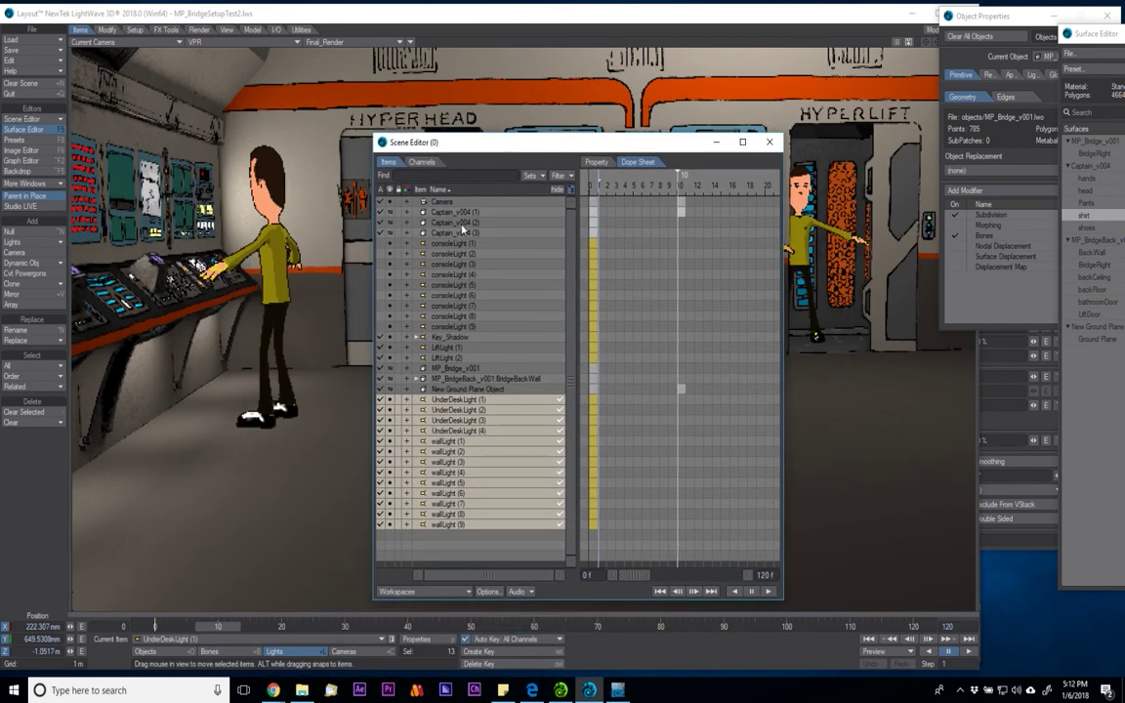
{"action": "left_click", "coordinate": [457, 244]}
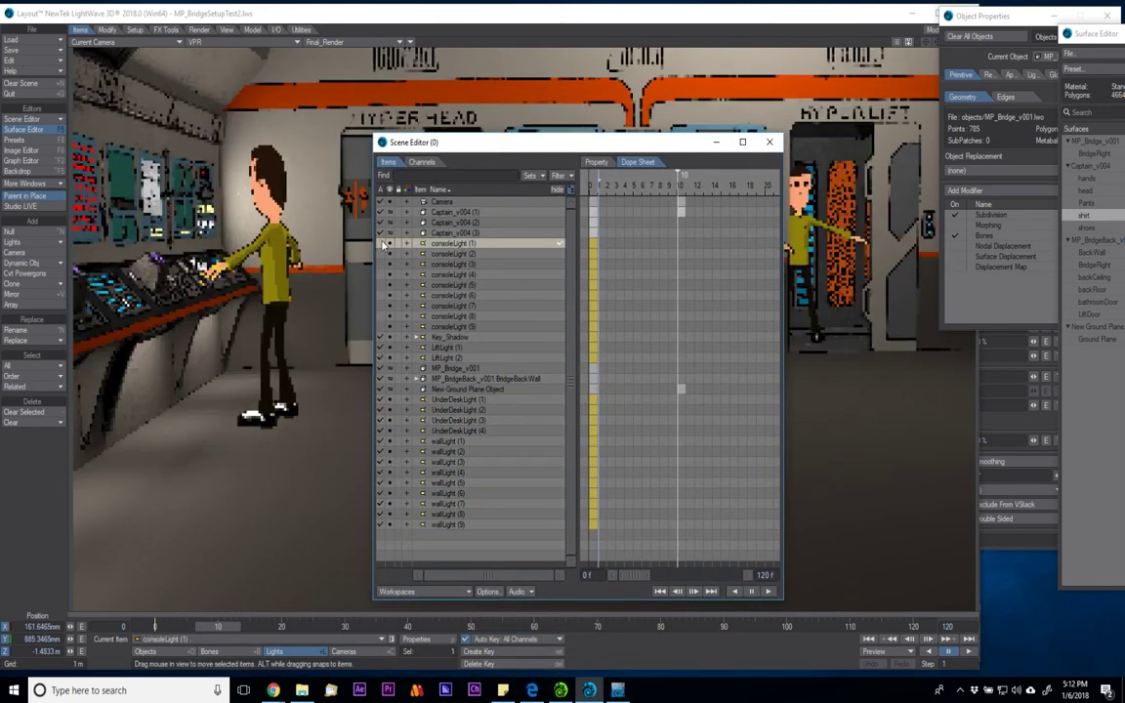
{"action": "left_click_drag", "start_coordinate": [469, 144], "coordinate": [483, 191]}
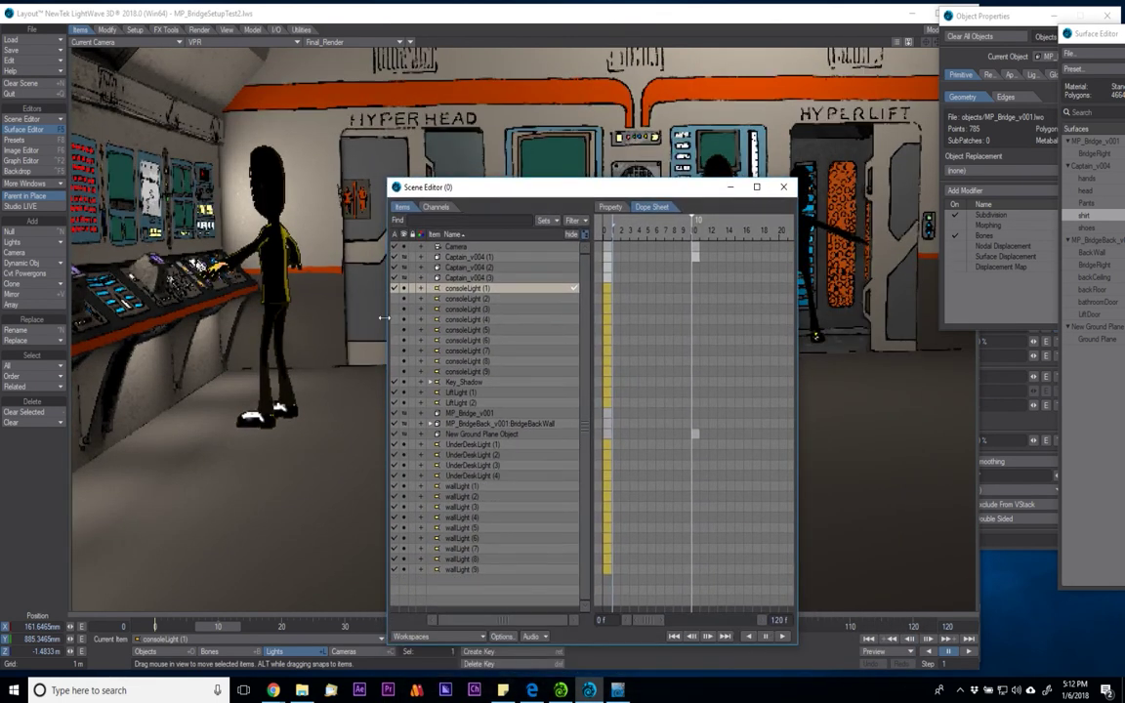
{"action": "left_click_drag", "start_coordinate": [528, 191], "coordinate": [577, 211]}
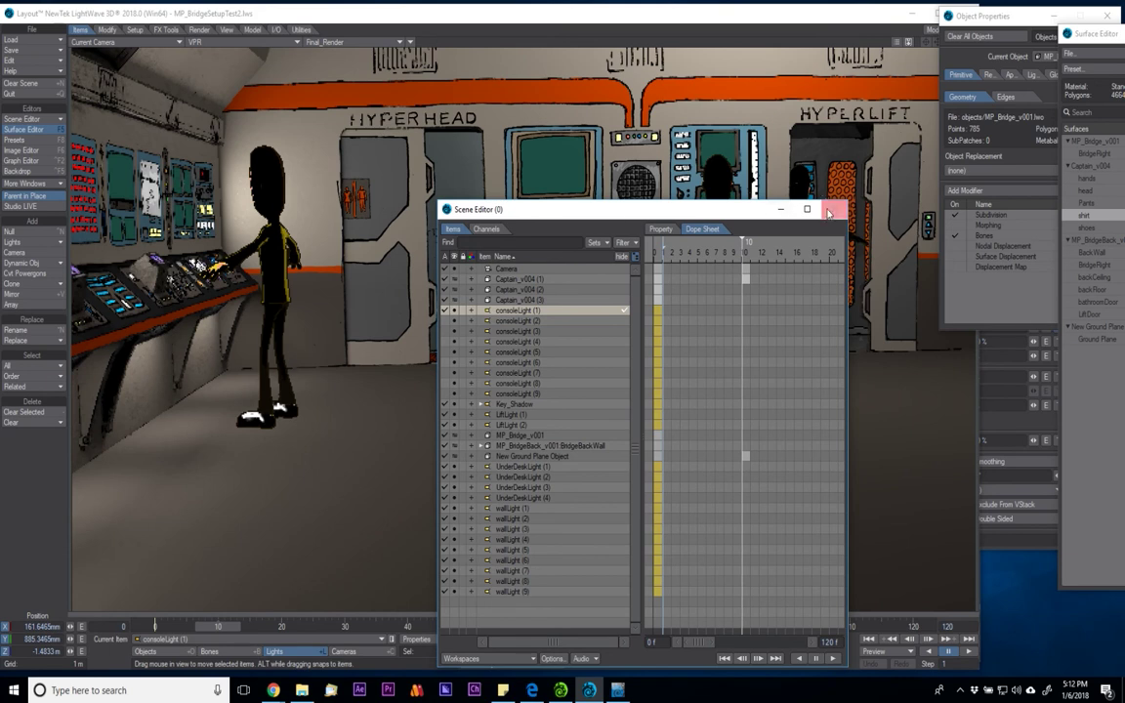
Close the Scene Editor, bring up consoleLight (1)'s properties, and set its Intensity Falloff to Inv Distance^2
{"action": "key", "text": "ctrl+F1"}
{"action": "left_click", "coordinate": [445, 640]}
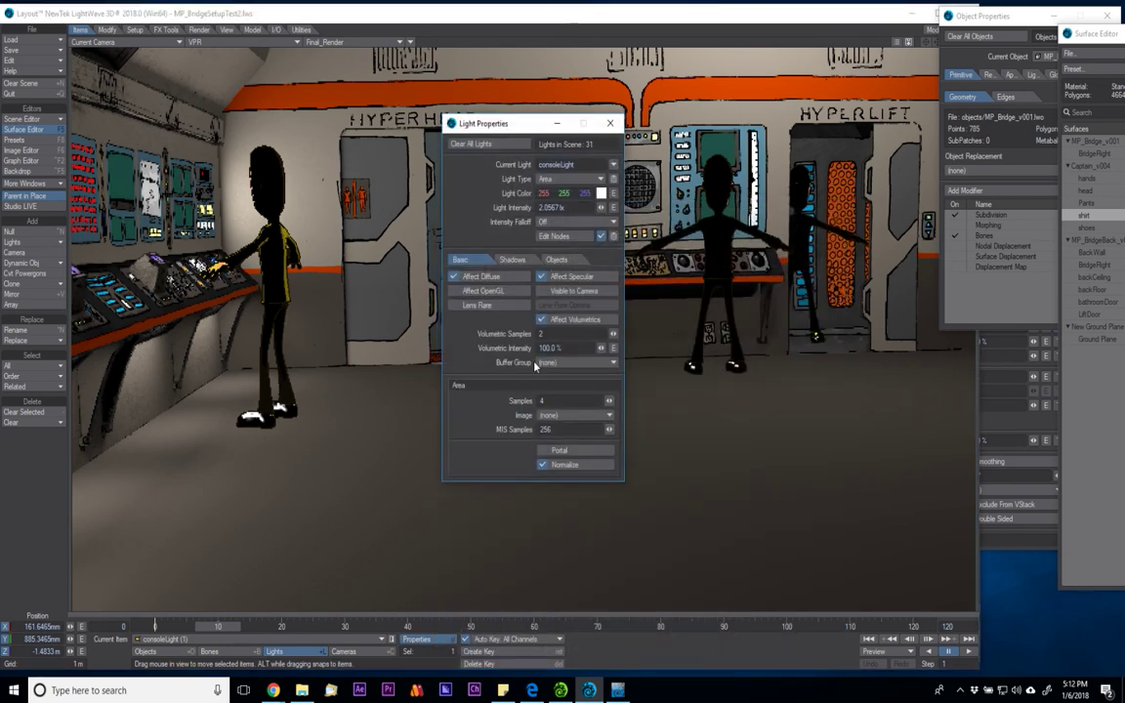
{"action": "left_click", "coordinate": [560, 224]}
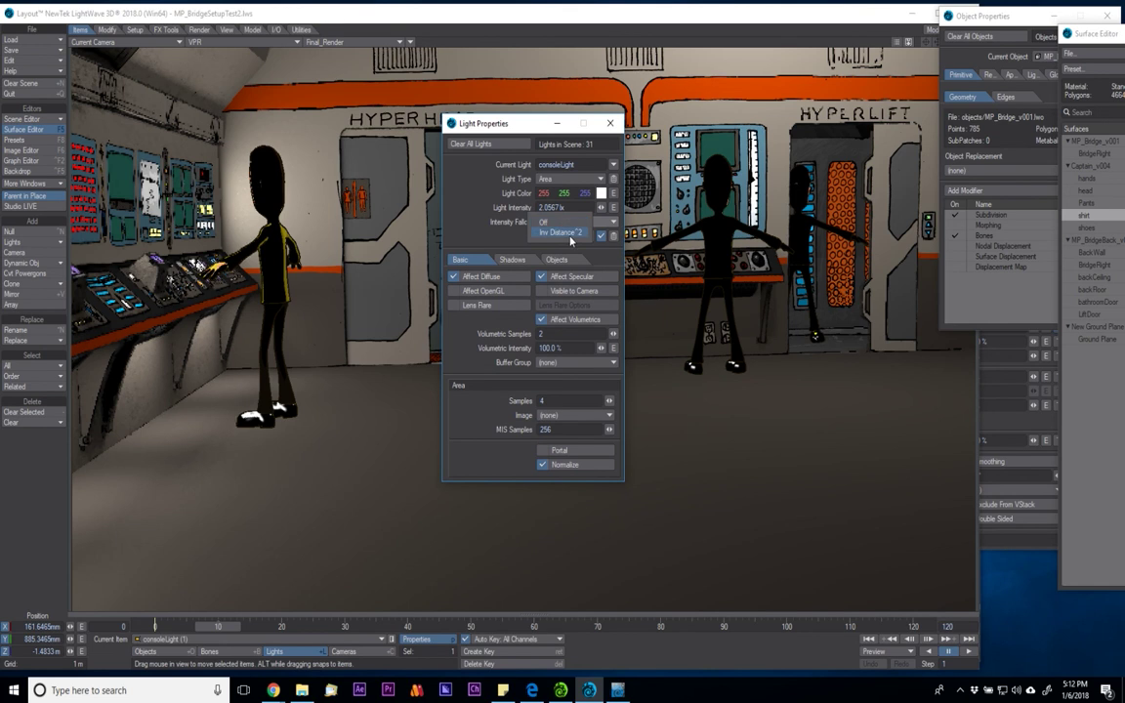
{"action": "left_click", "coordinate": [570, 235]}
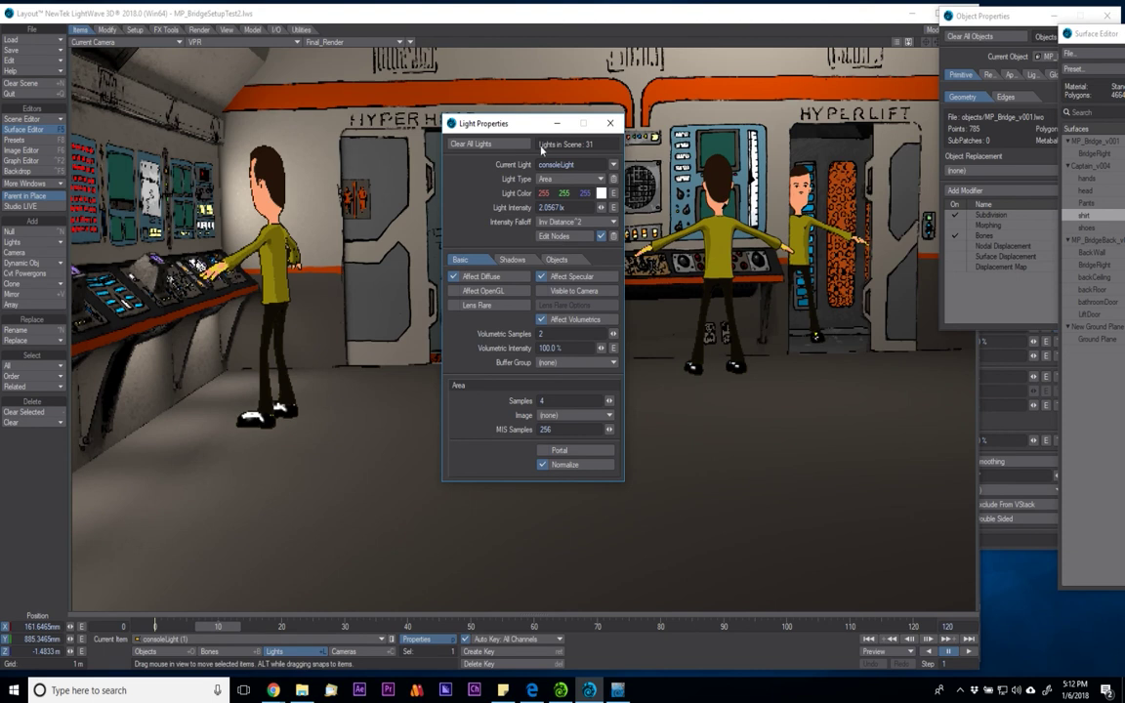
Switch the viewport to Perspective, move the floating panels aside, and frame the captain's head from behind at the back console
{"action": "left_click", "coordinate": [97, 42]}
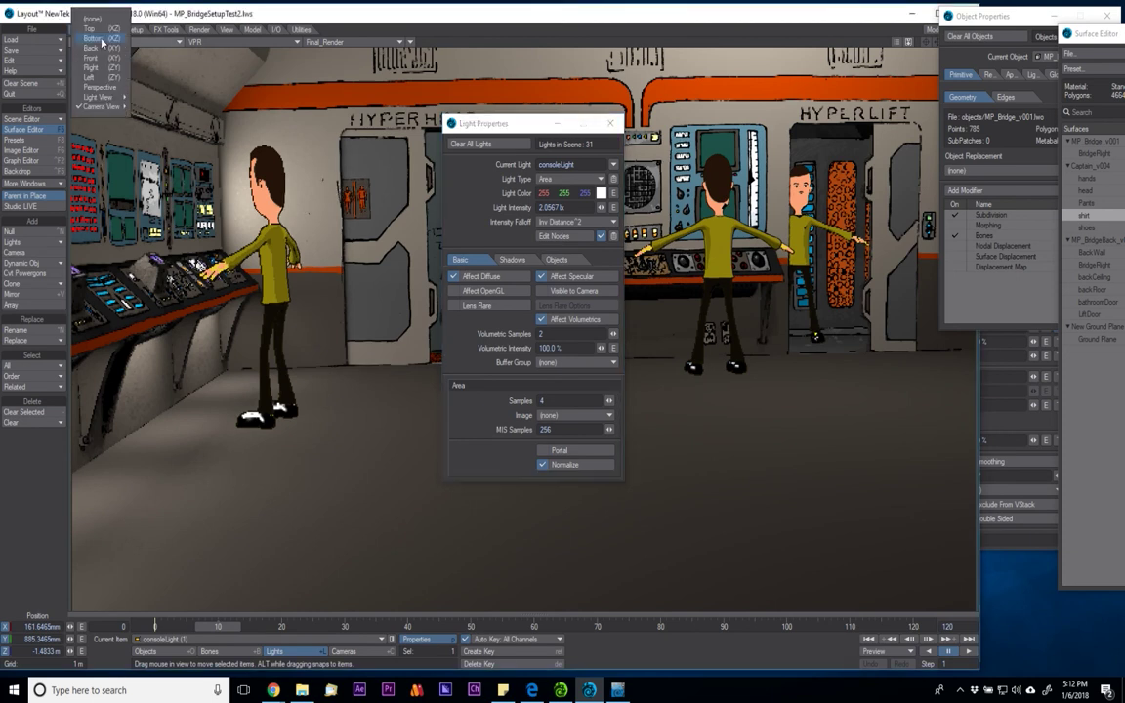
{"action": "left_click", "coordinate": [107, 88]}
{"action": "left_click_drag", "start_coordinate": [516, 126], "coordinate": [240, 184]}
{"action": "left_click_drag", "start_coordinate": [976, 16], "coordinate": [966, 90]}
{"action": "left_click_drag", "start_coordinate": [949, 42], "coordinate": [991, 43]}
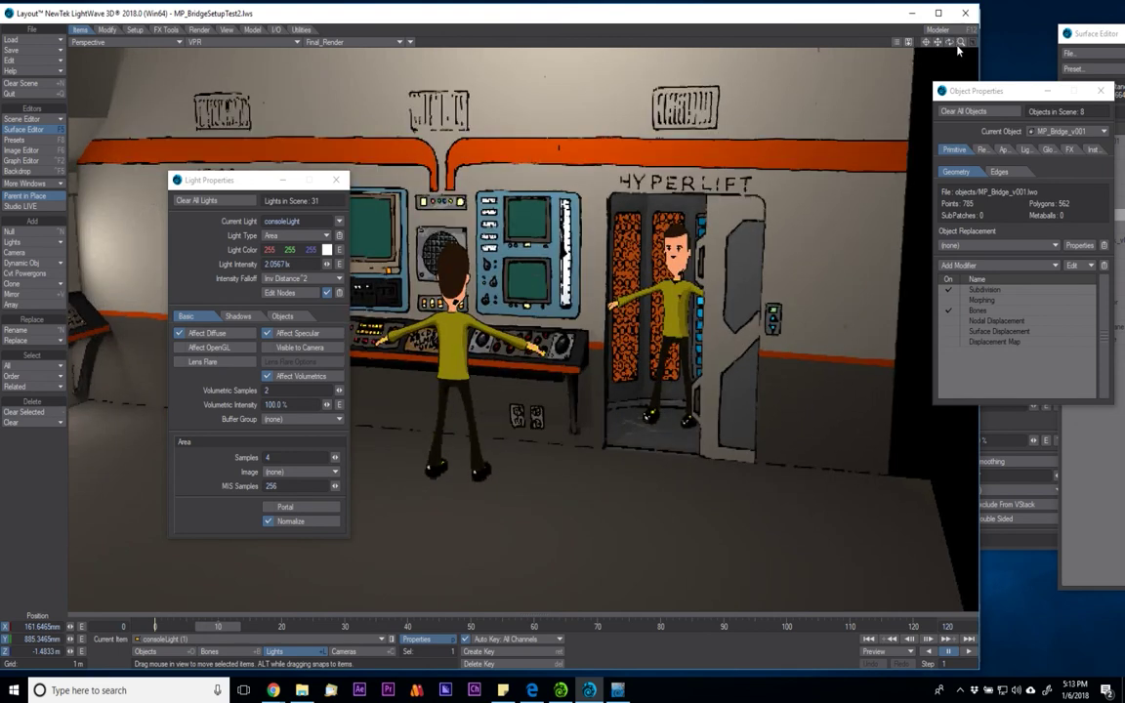
{"action": "left_click_drag", "start_coordinate": [960, 43], "coordinate": [940, 11]}
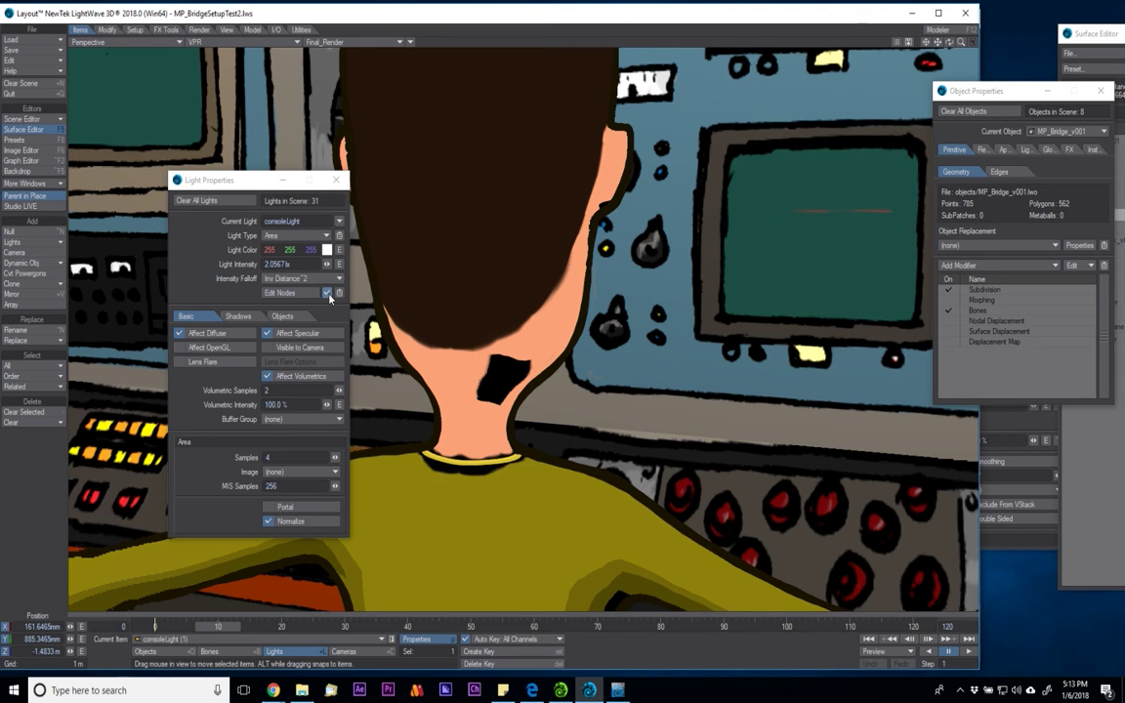
Compare the neck shading with consoleLight's node graph disabled and enabled, leaving it enabled
{"action": "left_click", "coordinate": [327, 292]}
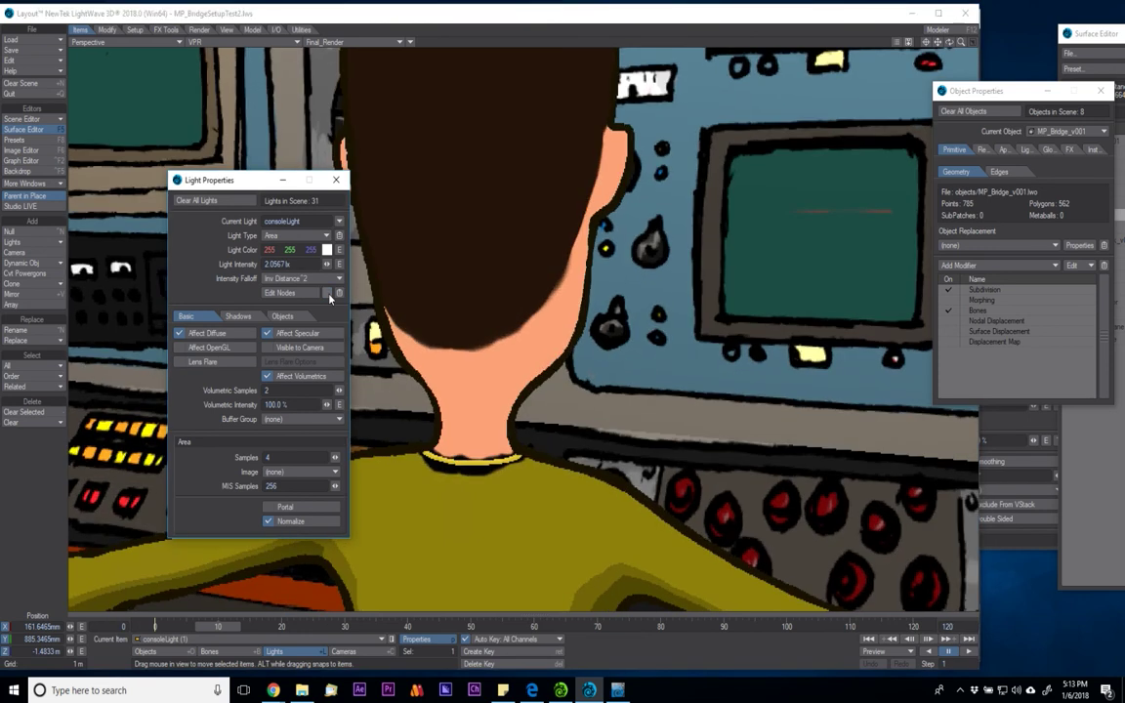
{"action": "left_click", "coordinate": [327, 293]}
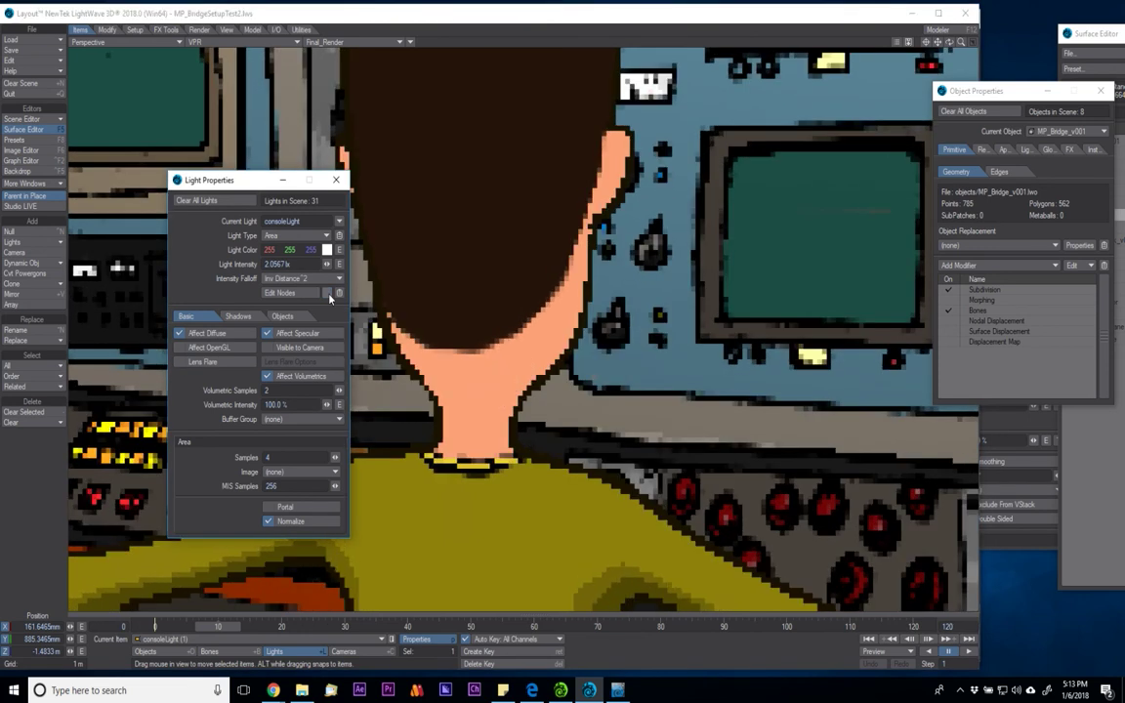
{"action": "left_click", "coordinate": [329, 295]}
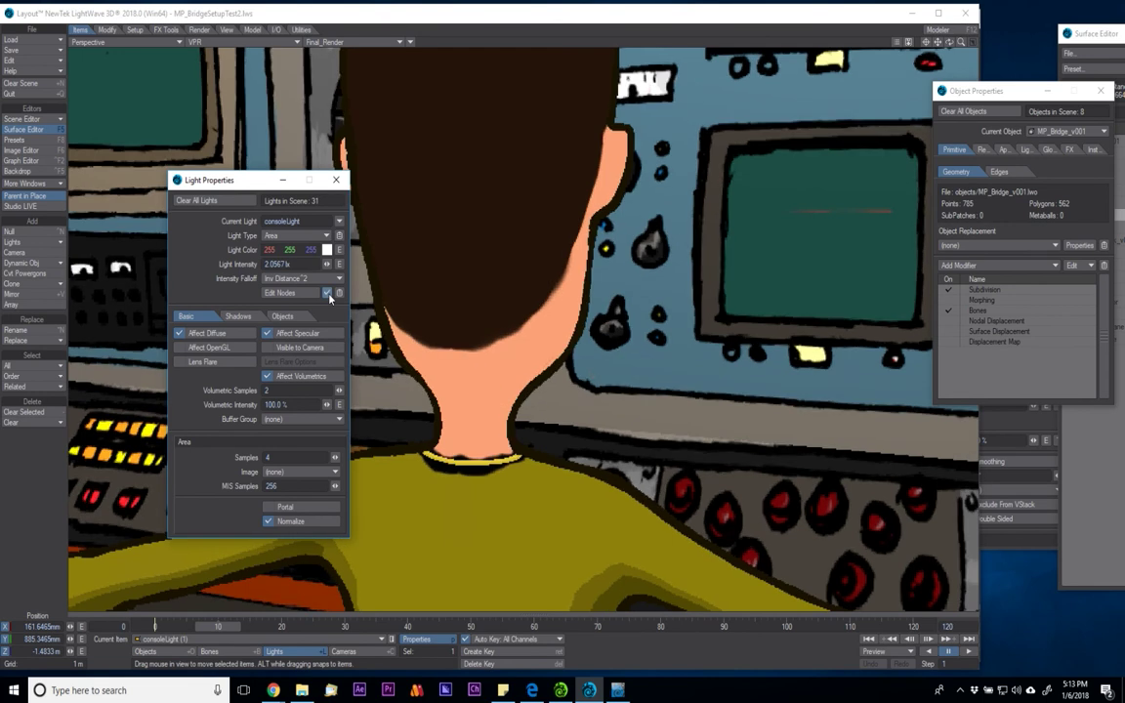
{"action": "left_click", "coordinate": [329, 295]}
Set consoleLight's Intensity Falloff to Off and check the render with its node graph disabled and re-enabled
{"action": "left_click", "coordinate": [337, 278]}
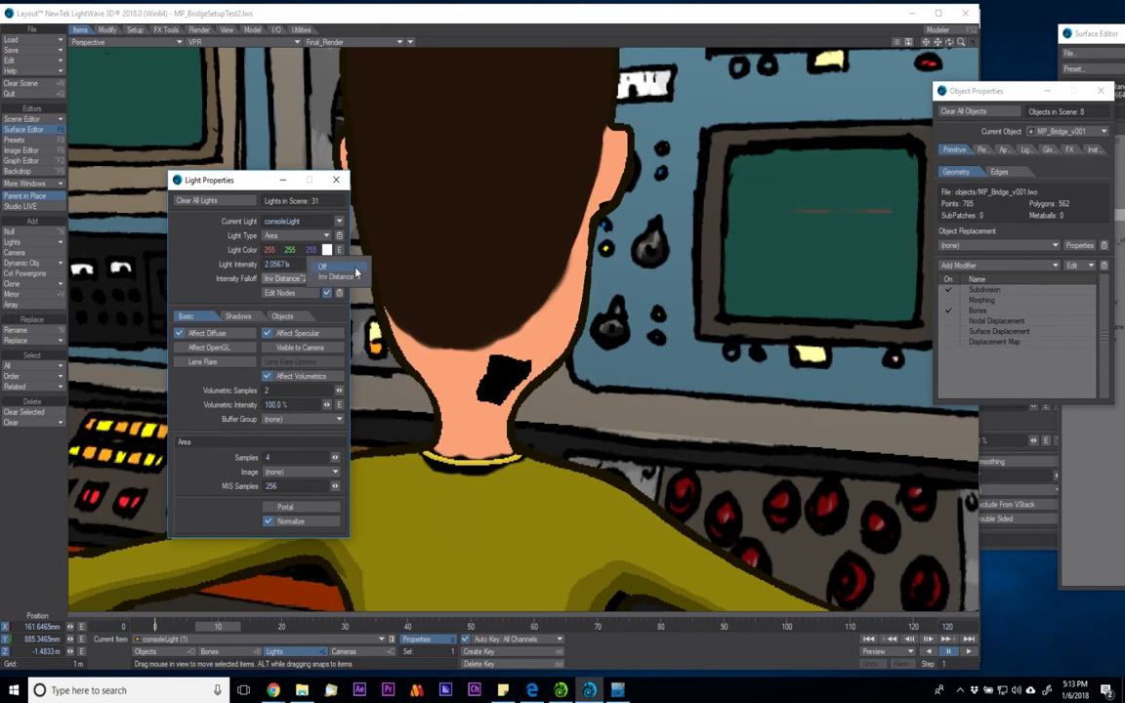
{"action": "left_click", "coordinate": [354, 266]}
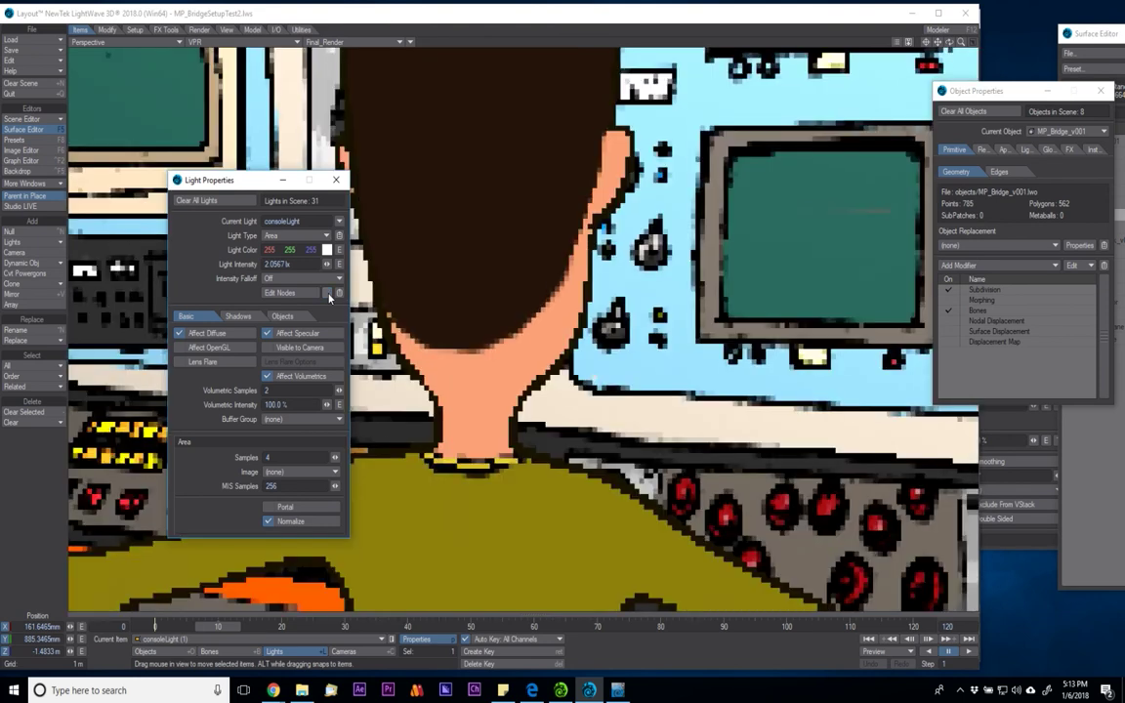
{"action": "left_click", "coordinate": [328, 293]}
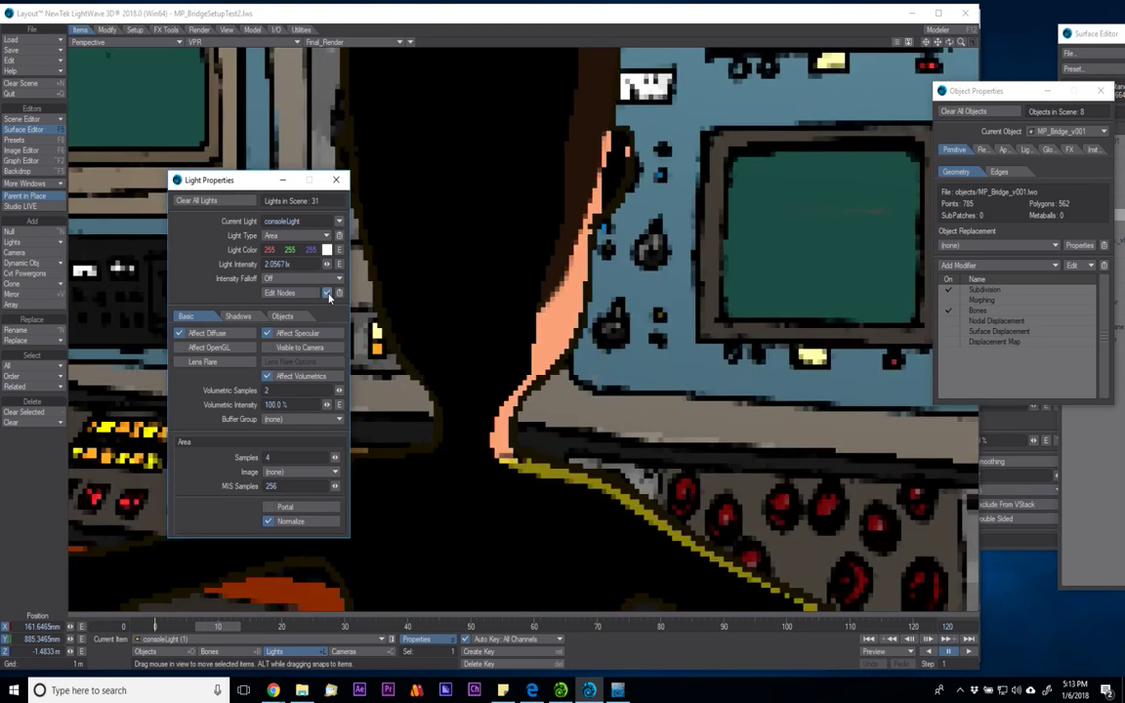
Open consoleLight's node graph beside the light properties and arrange the Light Falloff node close to the Light Shader node
{"action": "left_click", "coordinate": [293, 293]}
{"action": "left_click_drag", "start_coordinate": [444, 184], "coordinate": [853, 257]}
{"action": "left_click_drag", "start_coordinate": [420, 241], "coordinate": [723, 218]}
{"action": "left_click_drag", "start_coordinate": [842, 233], "coordinate": [684, 144]}
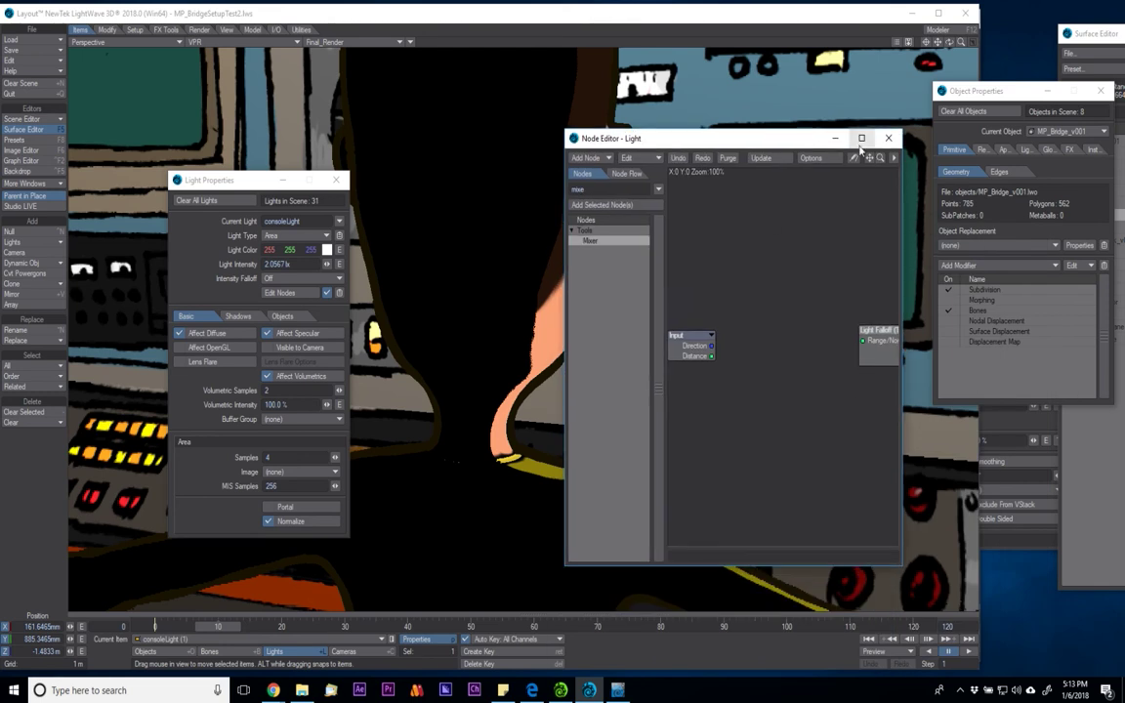
{"action": "left_click_drag", "start_coordinate": [869, 162], "coordinate": [443, 175]}
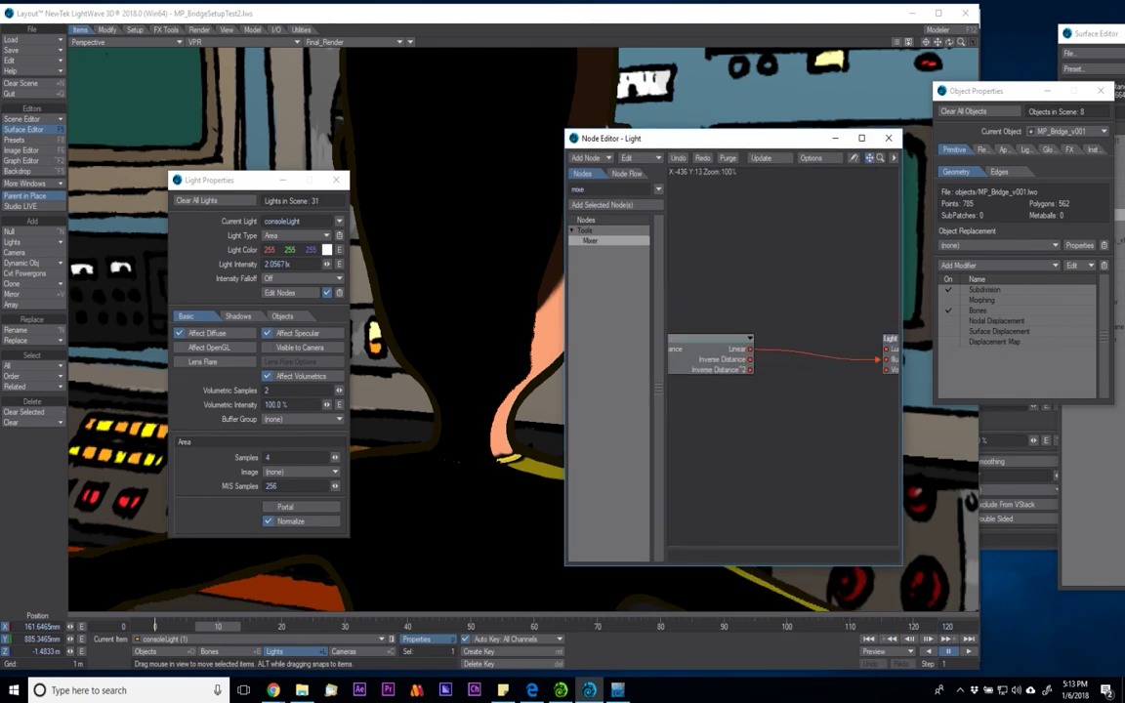
{"action": "left_click_drag", "start_coordinate": [730, 365], "coordinate": [828, 273]}
{"action": "left_click_drag", "start_coordinate": [869, 158], "coordinate": [781, 136]}
{"action": "left_click_drag", "start_coordinate": [705, 254], "coordinate": [720, 319]}
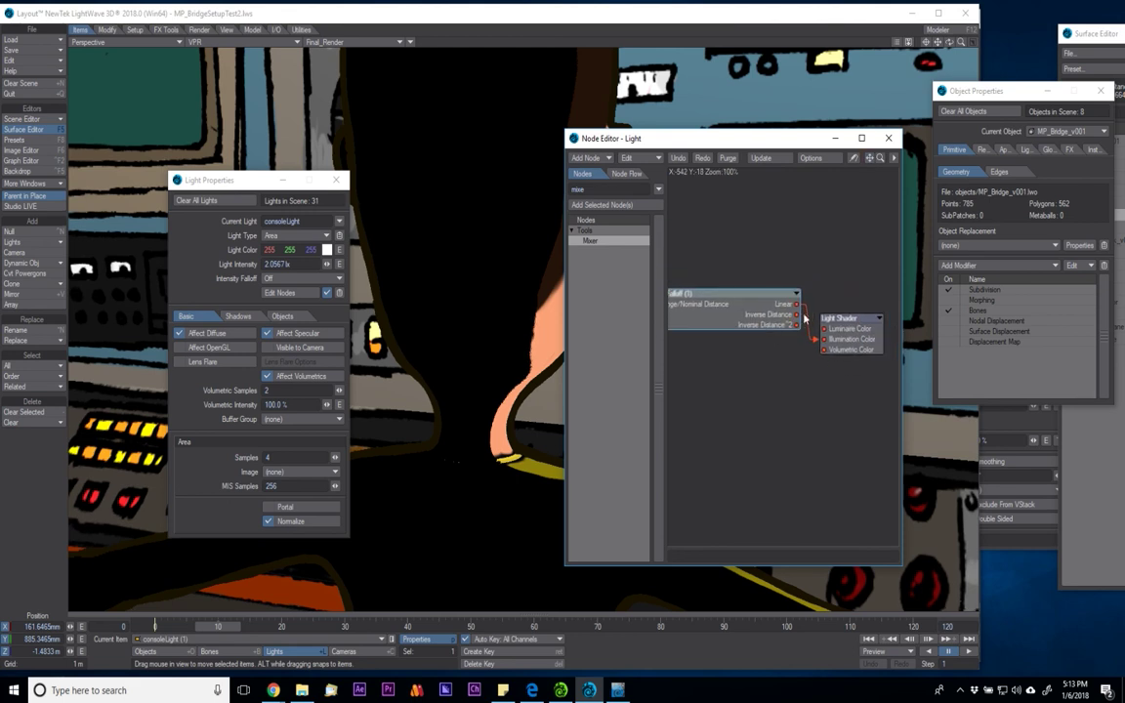
Inspect the Light Falloff node's attributes and try its Inverse Distance output on the Light Shader's Illumination Color
{"action": "double_click", "coordinate": [733, 324]}
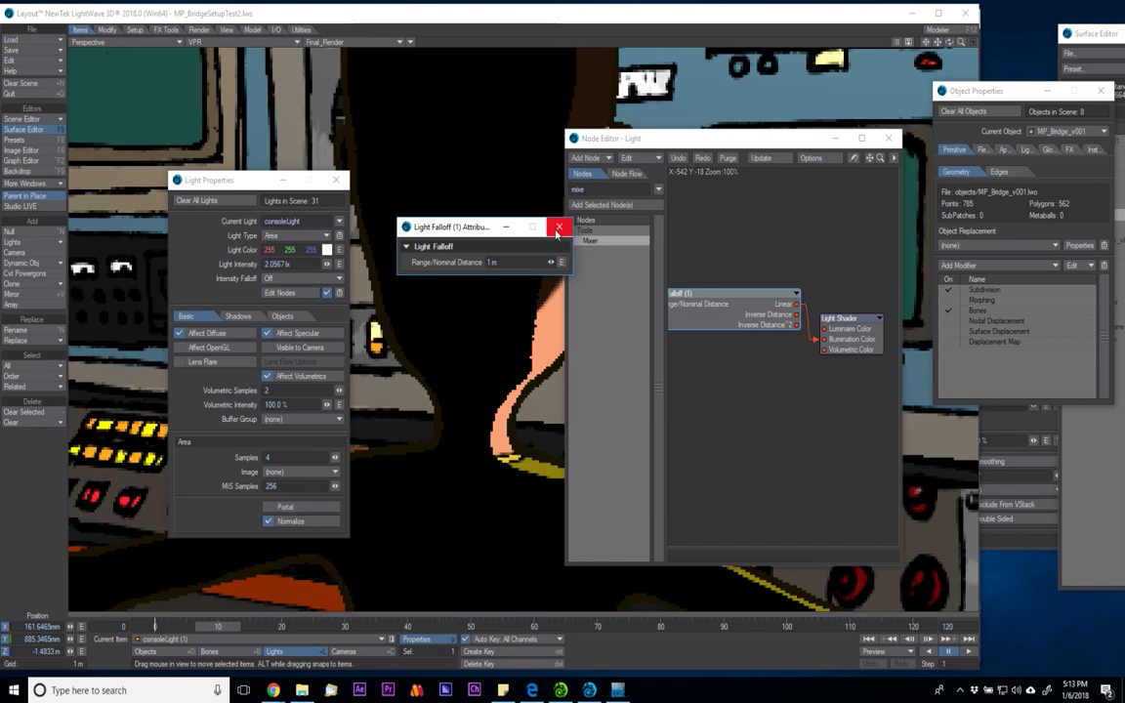
{"action": "left_click", "coordinate": [552, 229]}
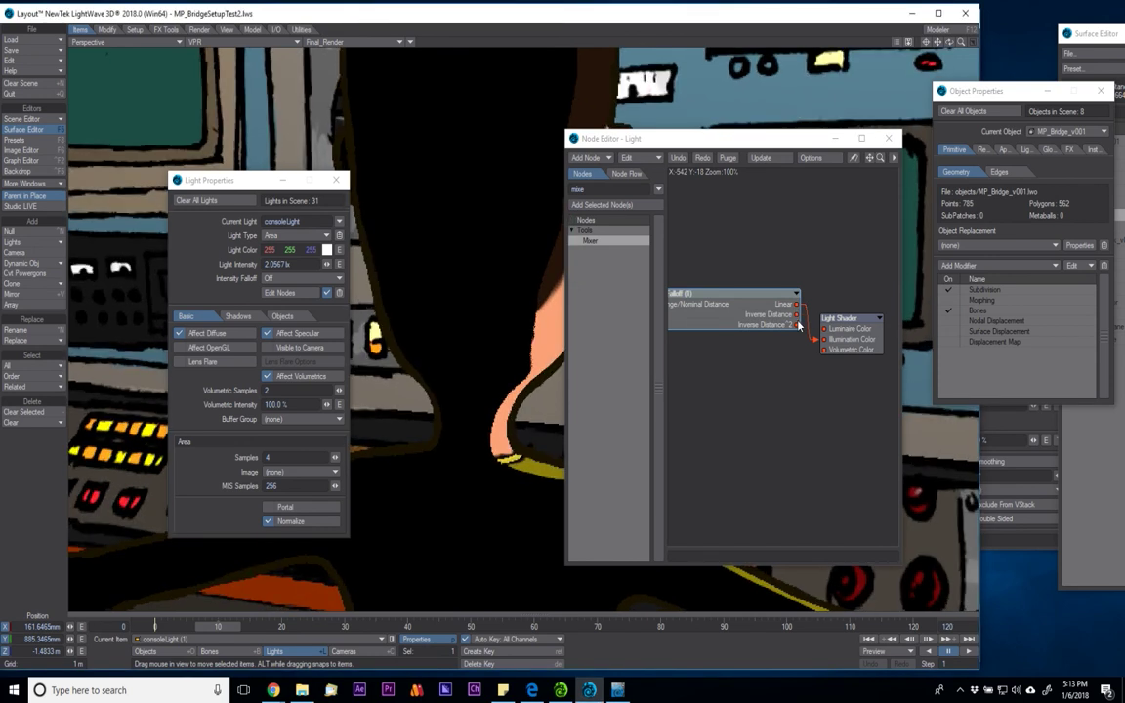
{"action": "left_click_drag", "start_coordinate": [796, 315], "coordinate": [855, 338]}
{"action": "left_click_drag", "start_coordinate": [750, 320], "coordinate": [832, 343]}
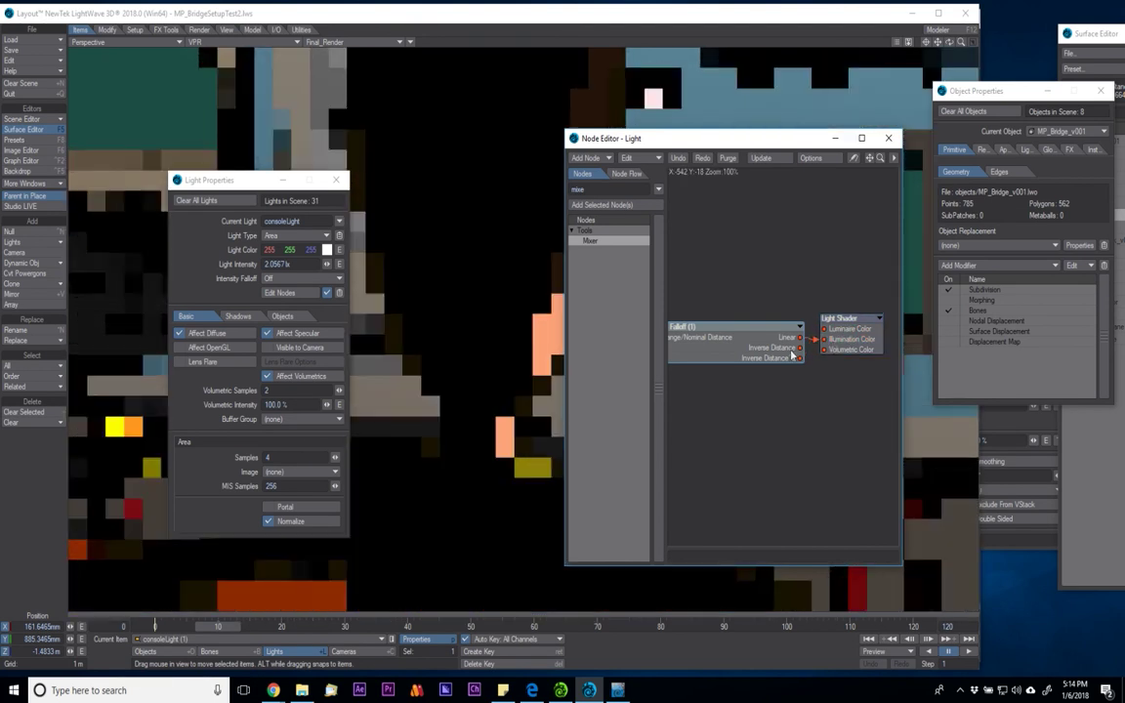
Test the Light Falloff node's Range/Nominal Distance at 10 m, 2 m and 6.18 m, and set it to 0 m
{"action": "double_click", "coordinate": [771, 358]}
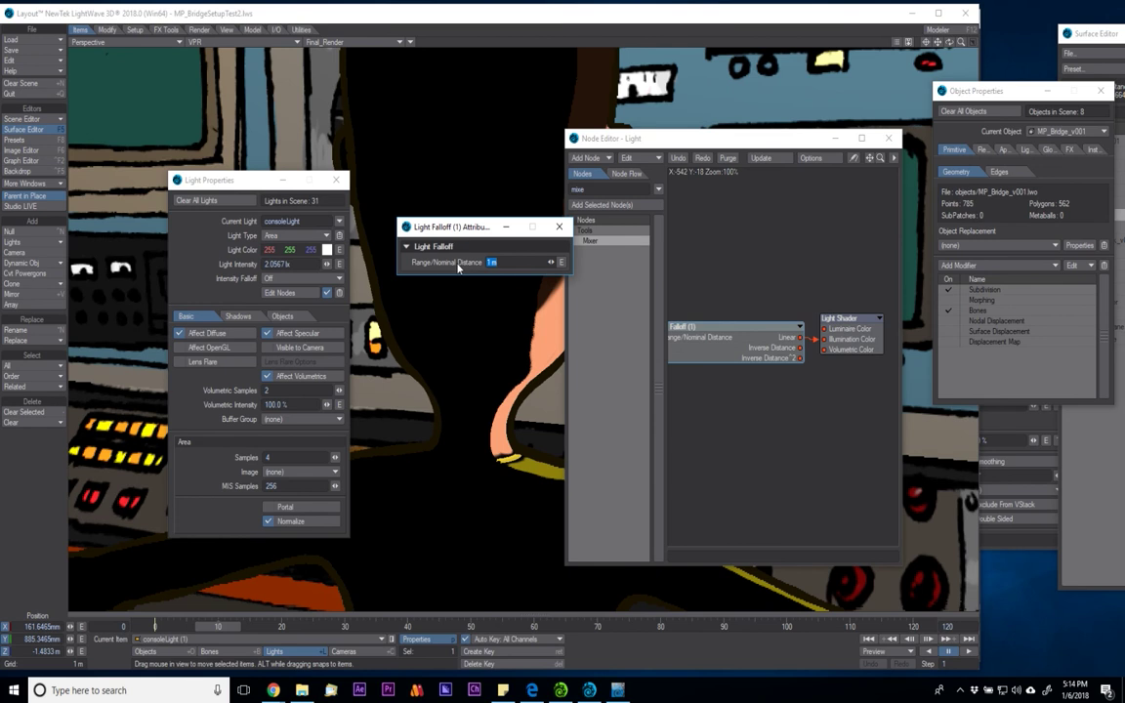
{"action": "type", "text": "10"}
{"action": "key", "text": "Return"}
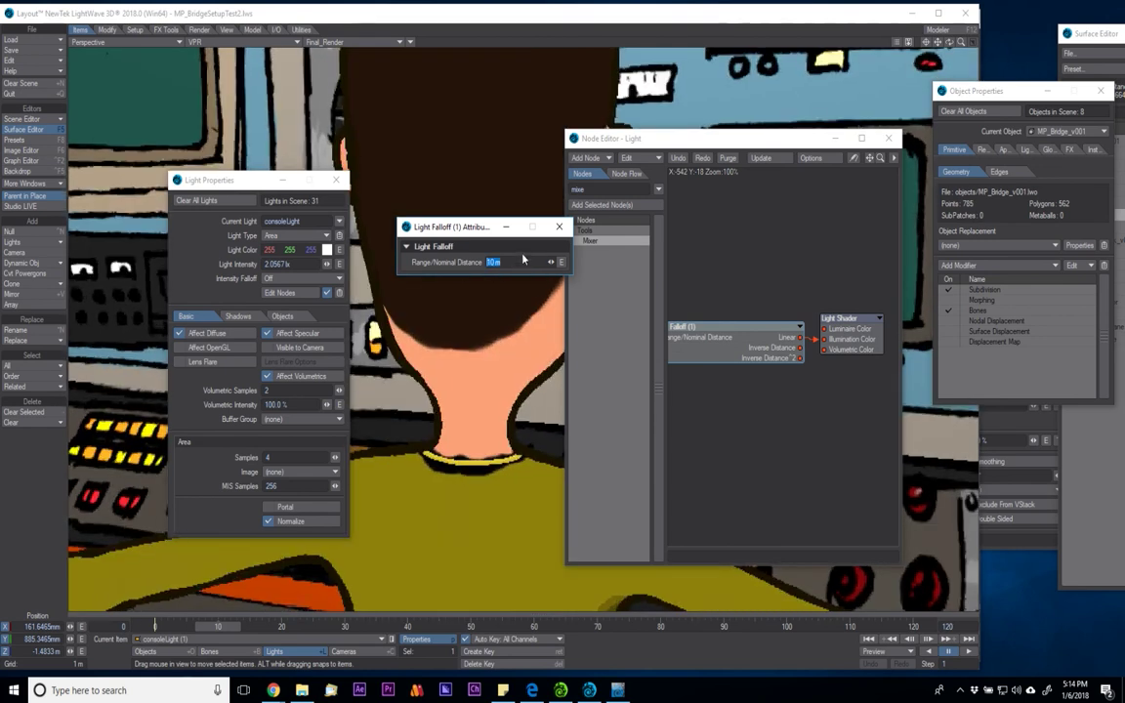
{"action": "type", "text": "2"}
{"action": "key", "text": "Return"}
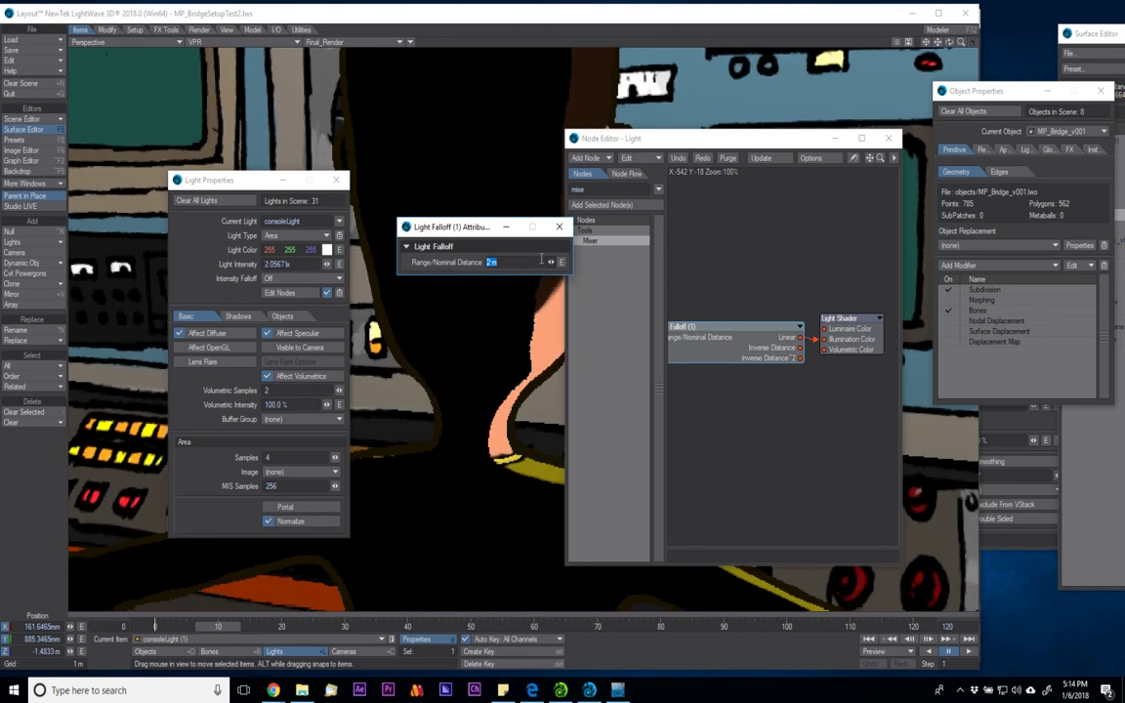
{"action": "left_click_drag", "start_coordinate": [551, 261], "coordinate": [586, 261]}
{"action": "left_click_drag", "start_coordinate": [551, 261], "coordinate": [532, 261]}
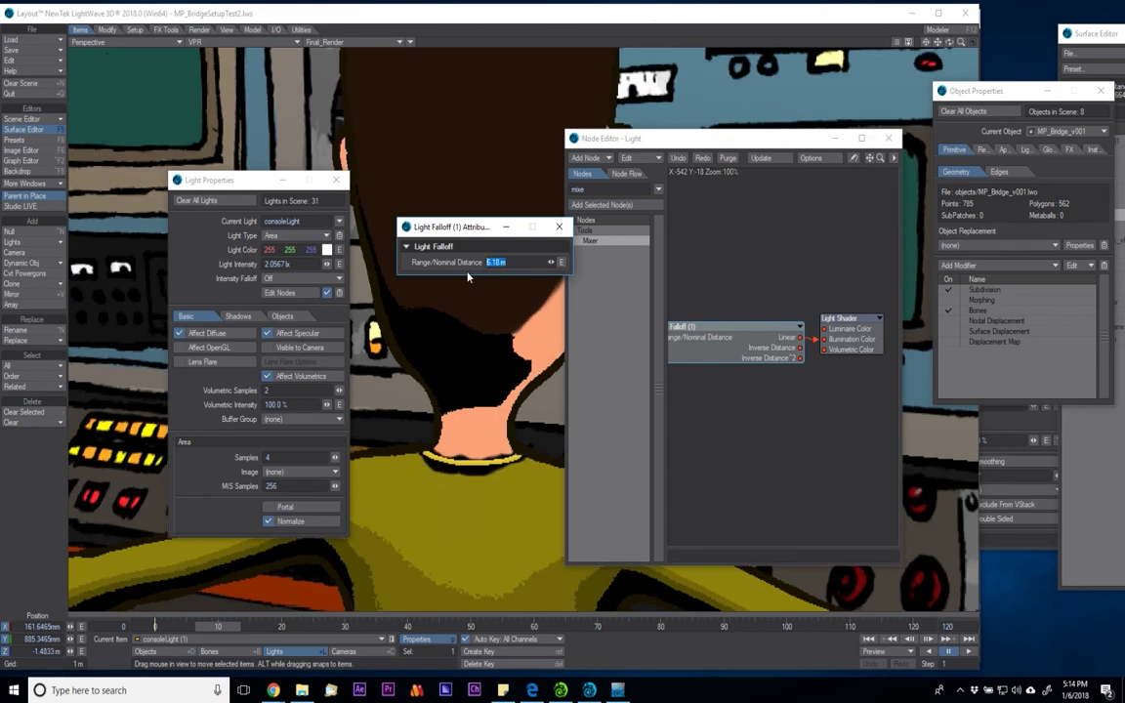
{"action": "type", "text": "0"}
{"action": "key", "text": "Return"}
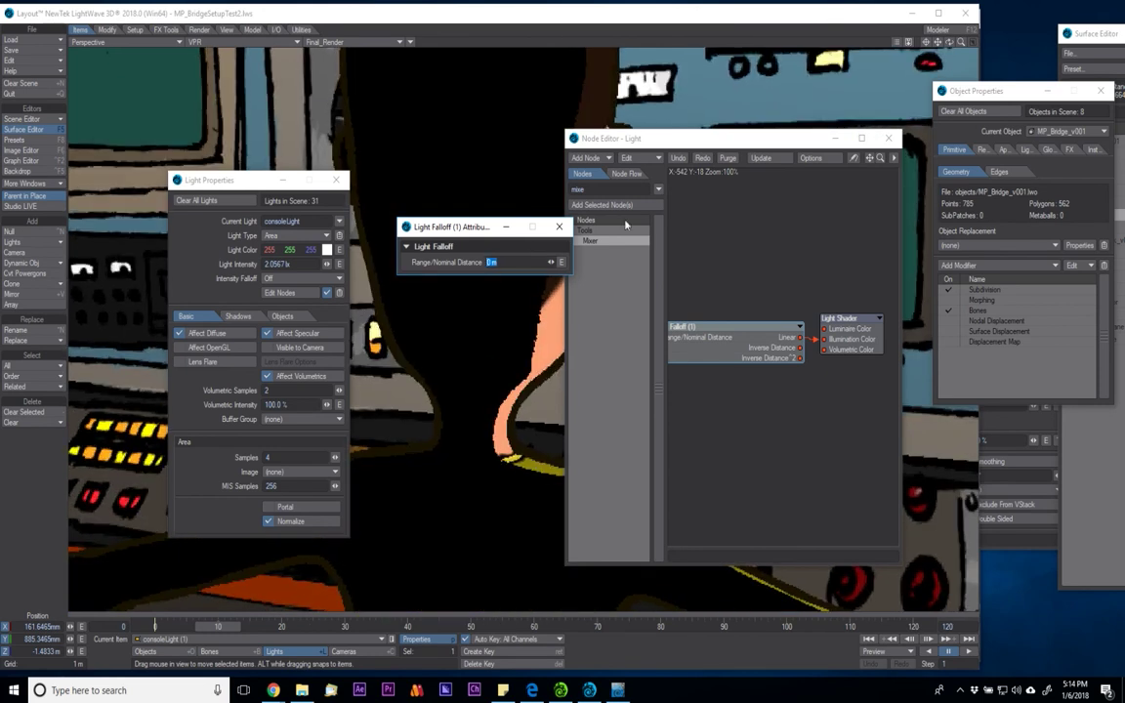
{"action": "left_click", "coordinate": [561, 227]}
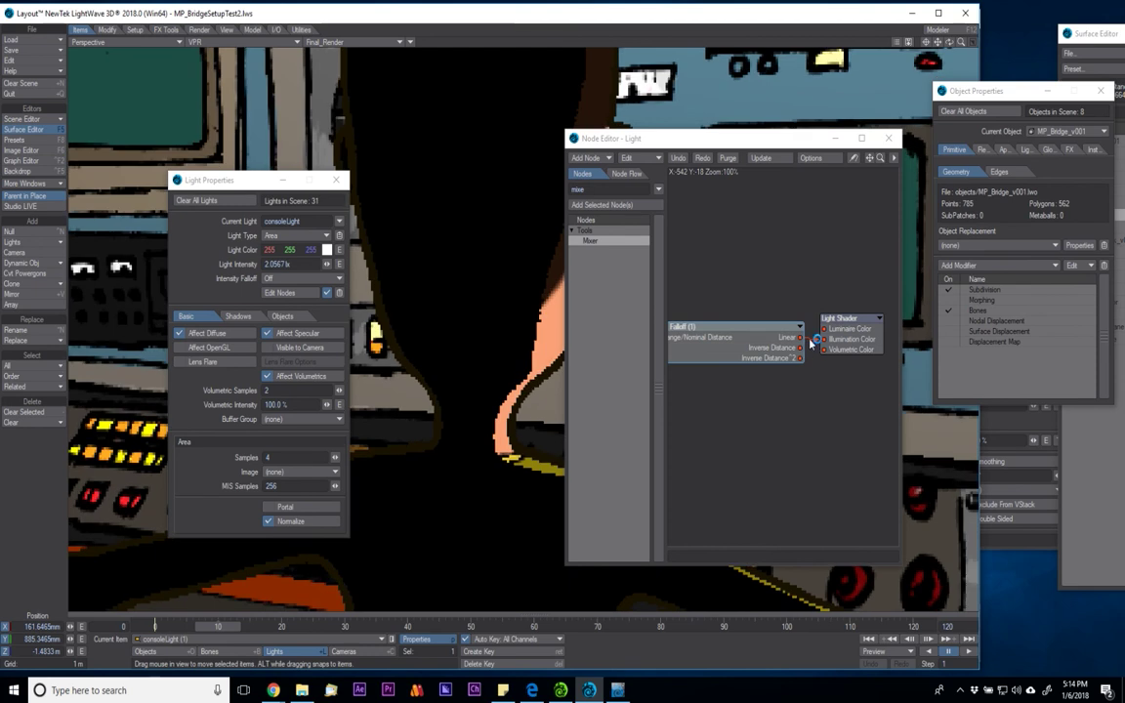
Replace the Linear link into the Light Shader's Illumination Color with the Inverse Distance^2 output and close the light's node graph
{"action": "left_click", "coordinate": [817, 340]}
{"action": "left_click_drag", "start_coordinate": [801, 358], "coordinate": [822, 338]}
{"action": "left_click", "coordinate": [888, 138]}
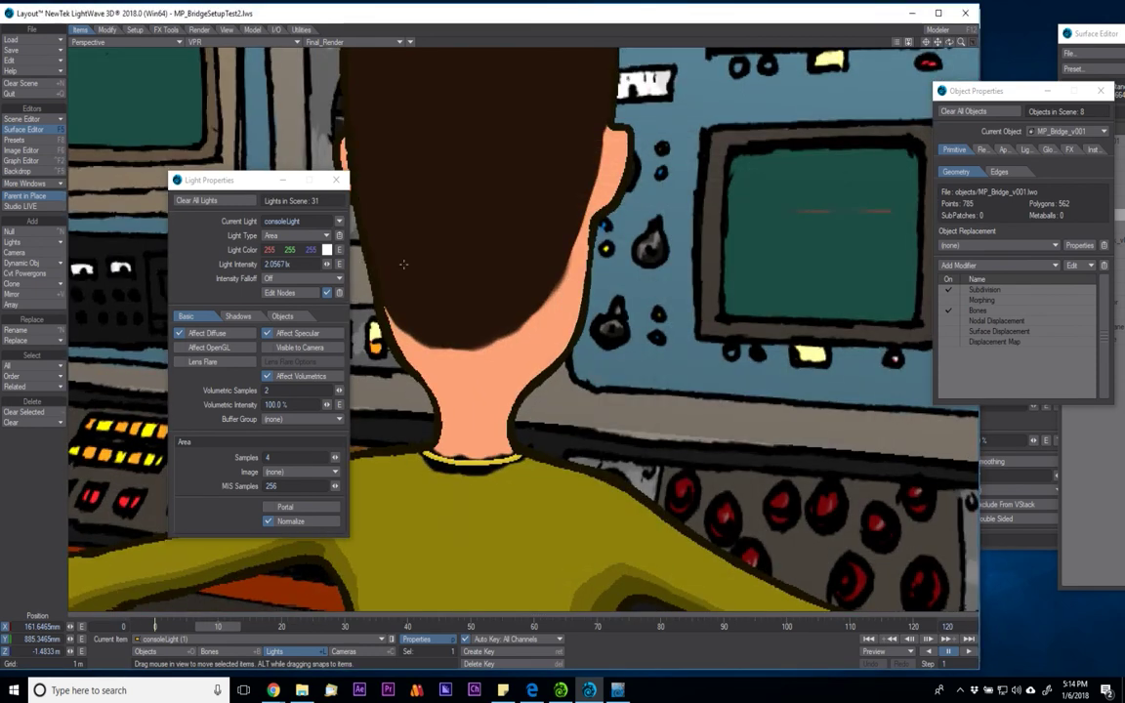
Pull back and turn the Perspective view to examine the captains across the bridge, and close the light properties
{"action": "left_click_drag", "start_coordinate": [961, 42], "coordinate": [878, 42]}
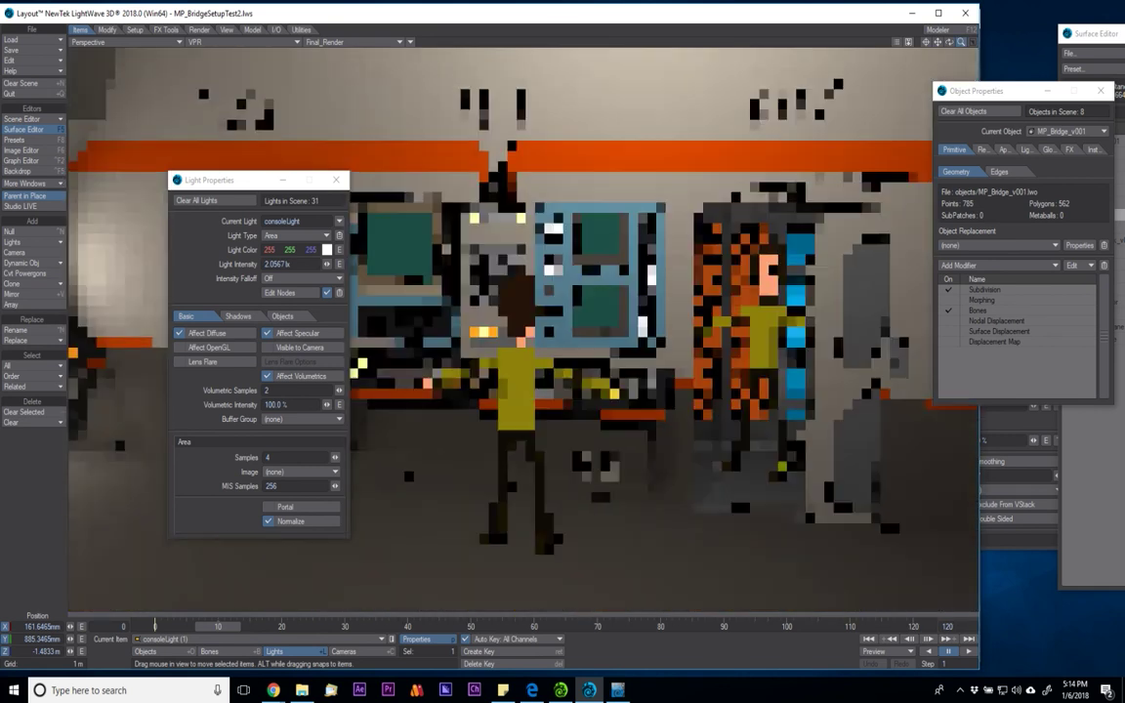
{"action": "left_click_drag", "start_coordinate": [949, 42], "coordinate": [1035, 42]}
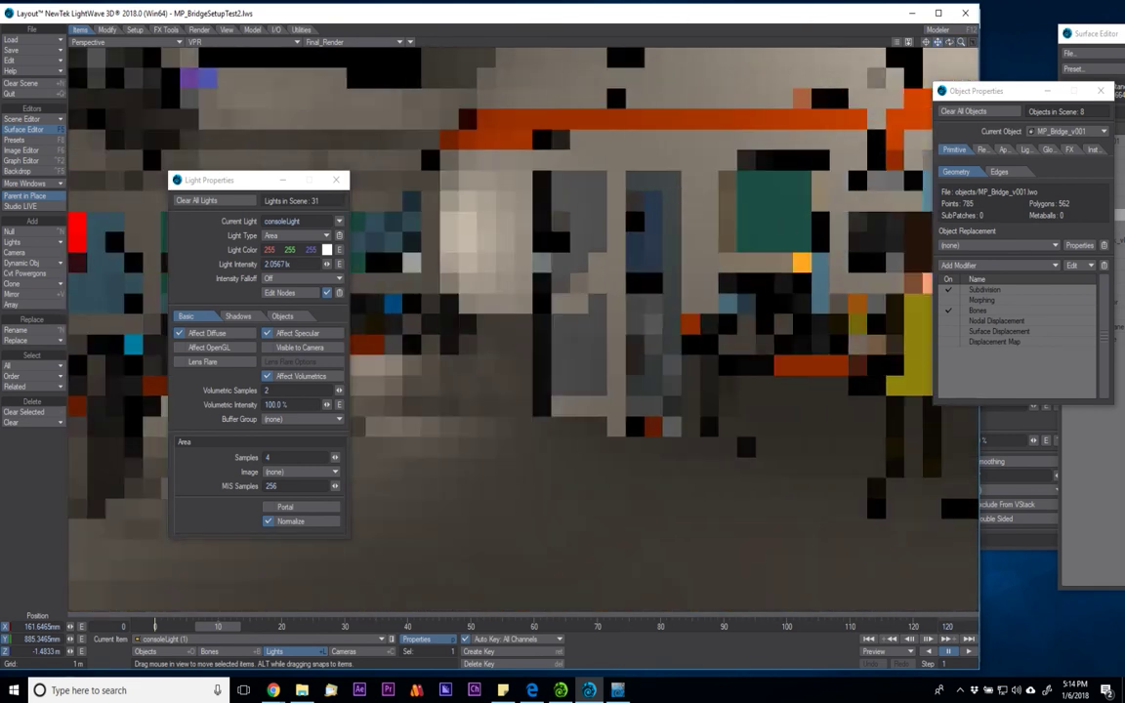
{"action": "left_click", "coordinate": [336, 179]}
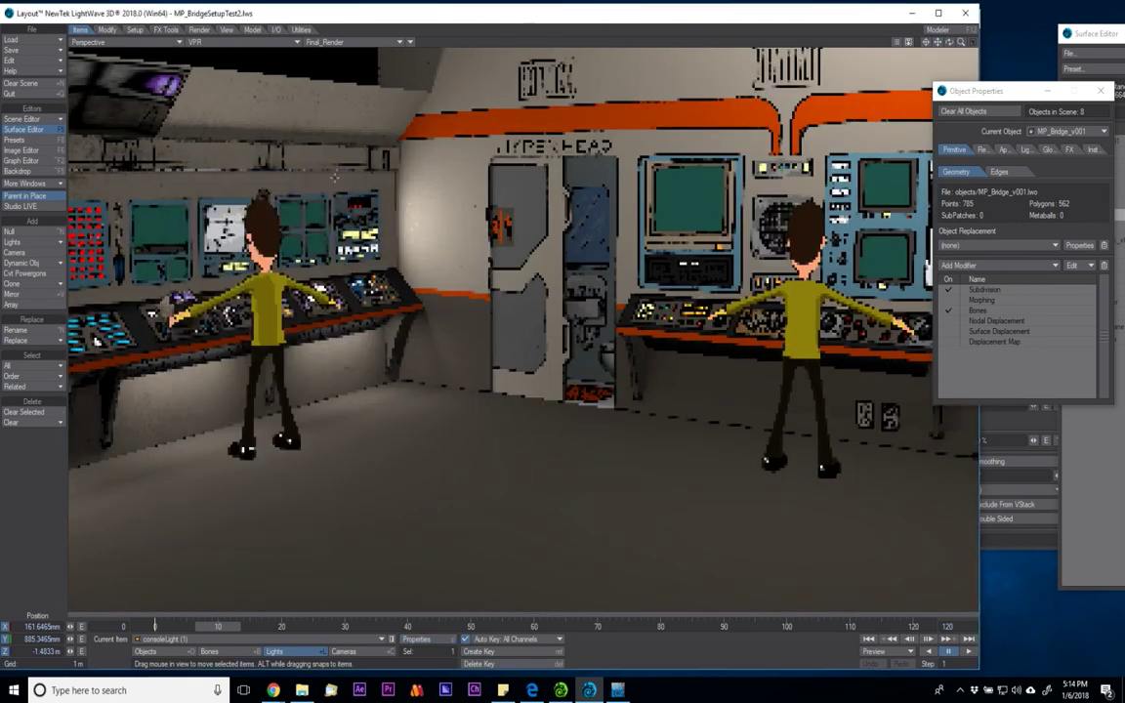
{"action": "left_click_drag", "start_coordinate": [949, 42], "coordinate": [976, 42]}
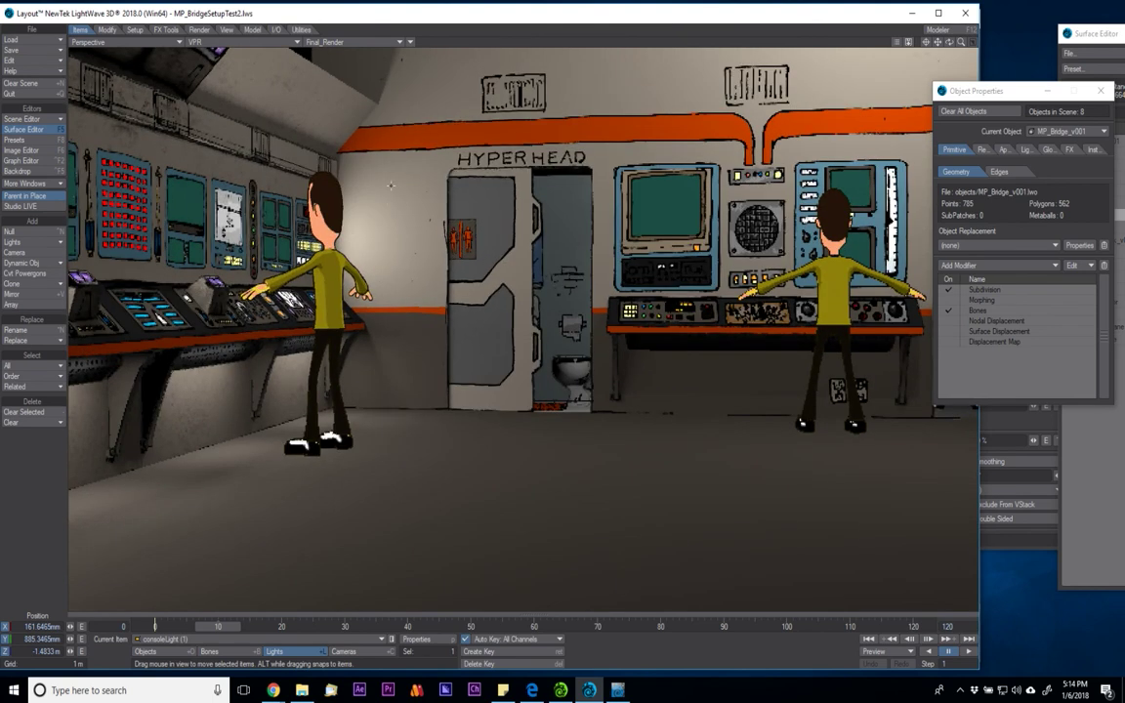
Bring up the Surface Editor and open the node graph of MP_BridgeBack_v001's BackWall surface
{"action": "key", "text": "F5"}
{"action": "left_click_drag", "start_coordinate": [1121, 33], "coordinate": [610, 45]}
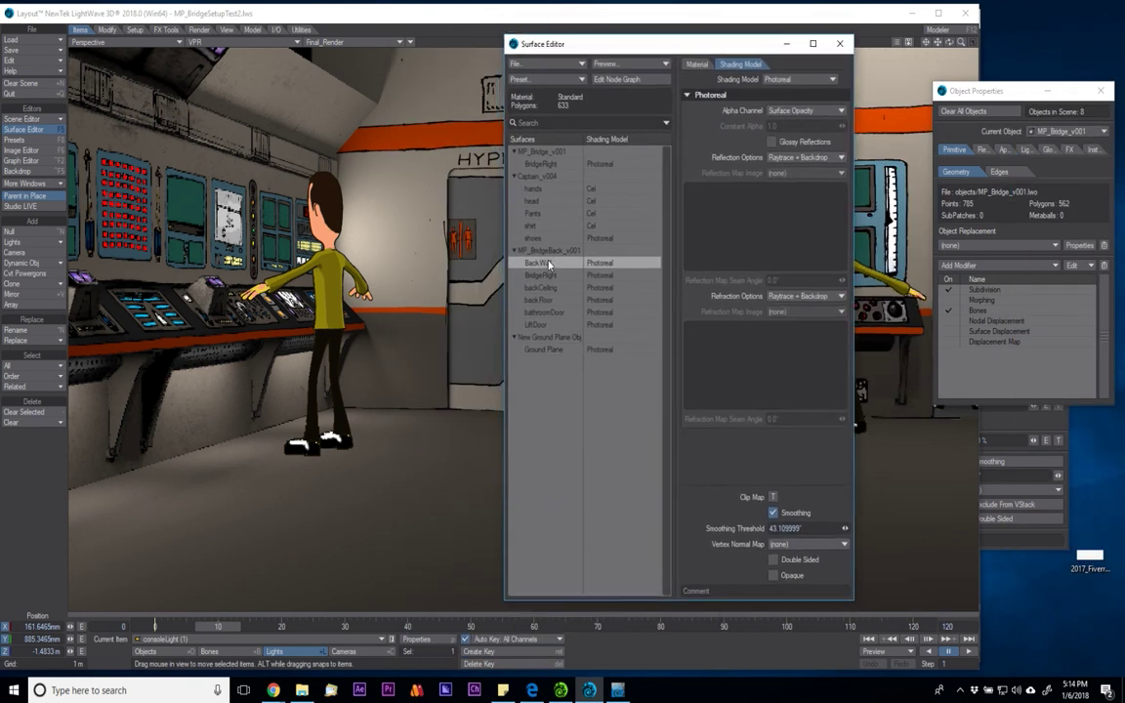
{"action": "left_click", "coordinate": [630, 79]}
Enlarge the BackWall node graph window, spread out its Input, Image, Invert, Crumple and Standard nodes, and keep the captain's render exposed
{"action": "left_click_drag", "start_coordinate": [872, 157], "coordinate": [873, 212]}
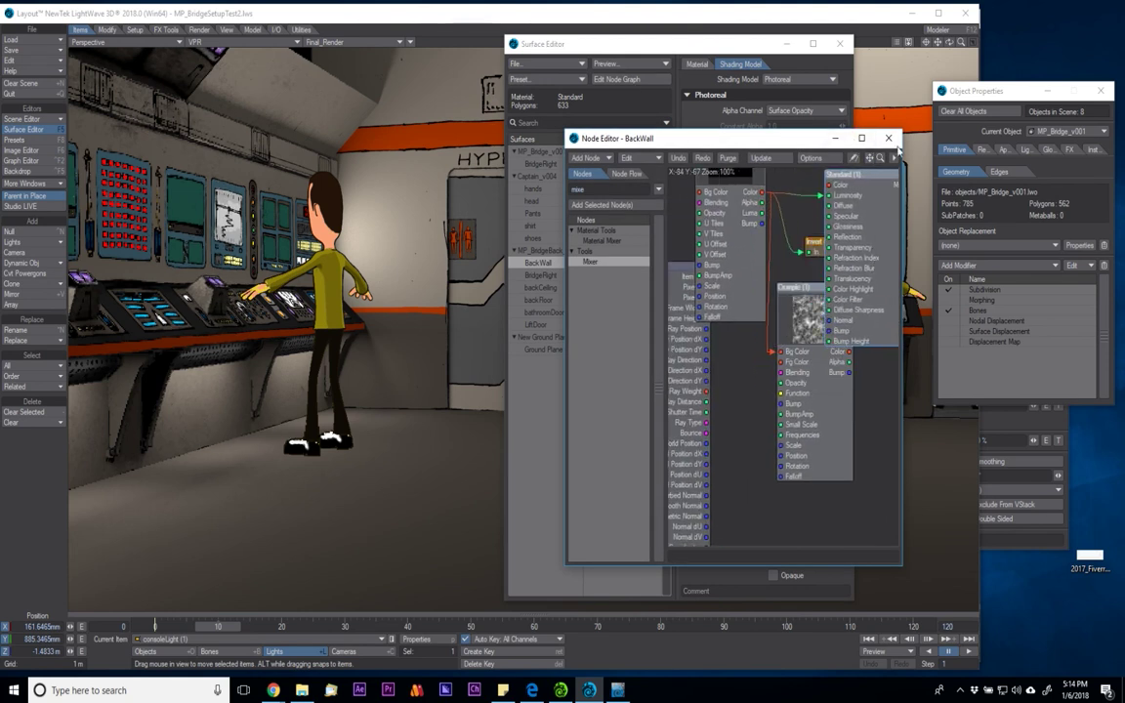
{"action": "left_click_drag", "start_coordinate": [897, 159], "coordinate": [879, 315]}
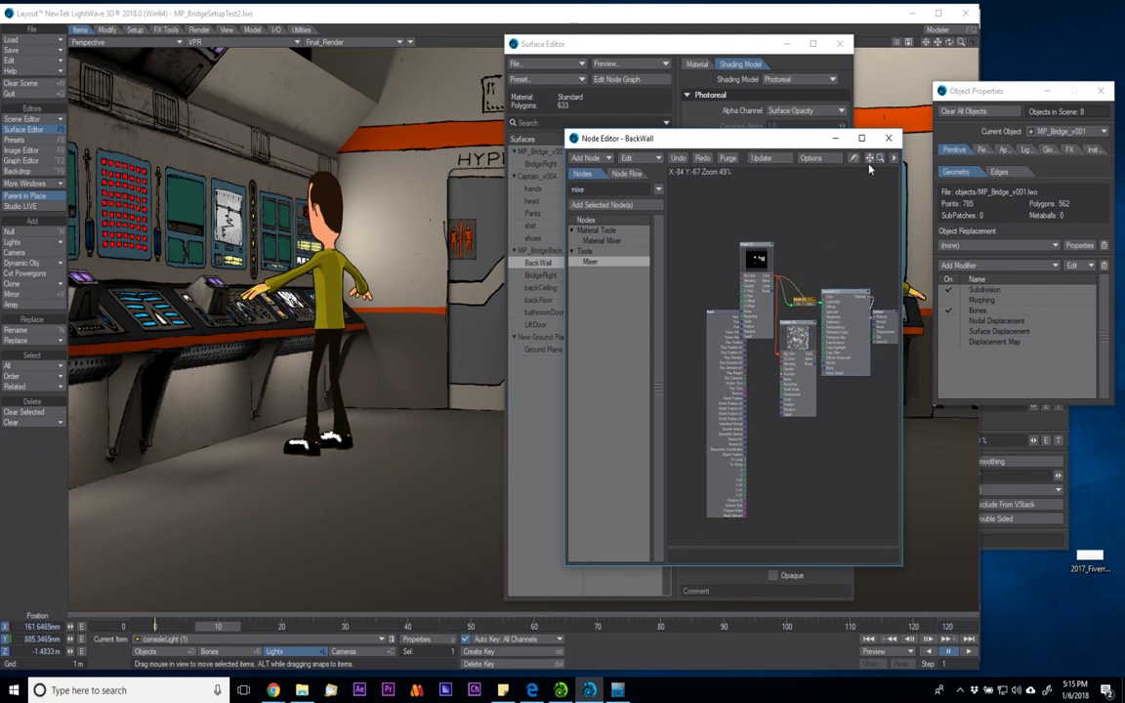
{"action": "left_click_drag", "start_coordinate": [748, 151], "coordinate": [550, 46]}
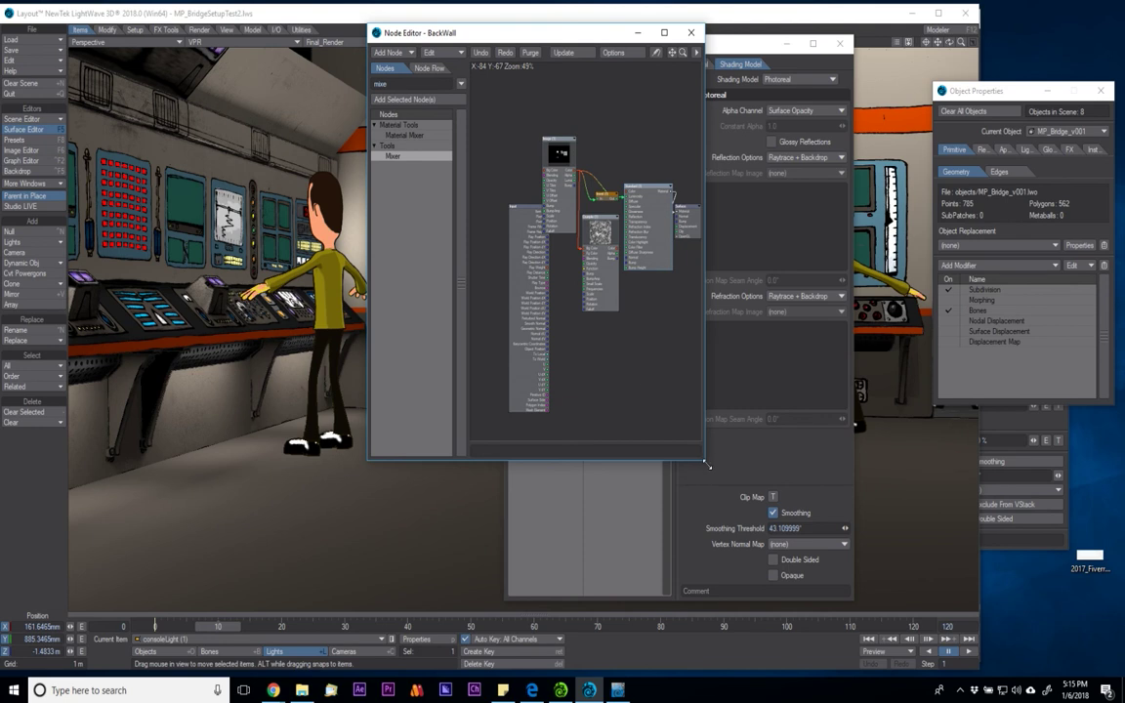
{"action": "left_click_drag", "start_coordinate": [704, 459], "coordinate": [1101, 637]}
{"action": "left_click_drag", "start_coordinate": [1079, 53], "coordinate": [1041, 224]}
{"action": "left_click_drag", "start_coordinate": [824, 252], "coordinate": [873, 215]}
{"action": "left_click_drag", "start_coordinate": [805, 338], "coordinate": [830, 352]}
{"action": "left_click_drag", "start_coordinate": [699, 283], "coordinate": [580, 153]}
{"action": "mouse_move", "coordinate": [722, 127]}
{"action": "left_mouse_down"}
{"action": "mouse_move", "coordinate": [691, 158]}
{"action": "mouse_move", "coordinate": [711, 137]}
{"action": "mouse_move", "coordinate": [719, 154]}
{"action": "mouse_move", "coordinate": [726, 136]}
{"action": "left_mouse_up"}
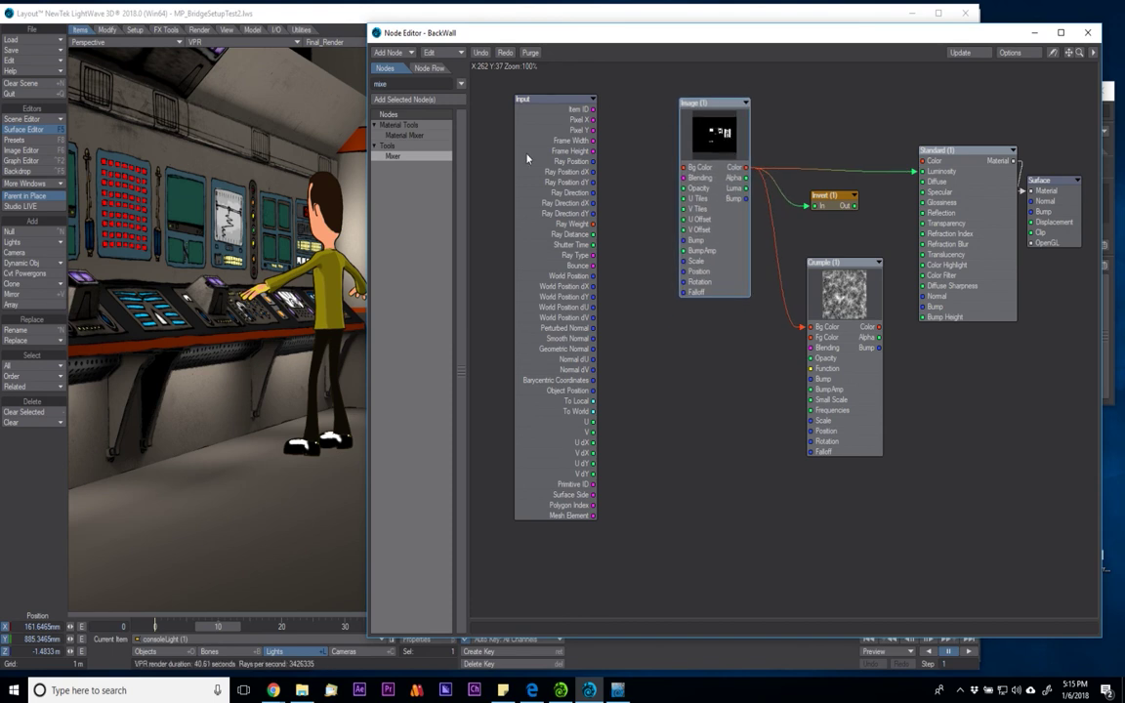
{"action": "left_click_drag", "start_coordinate": [366, 332], "coordinate": [498, 288]}
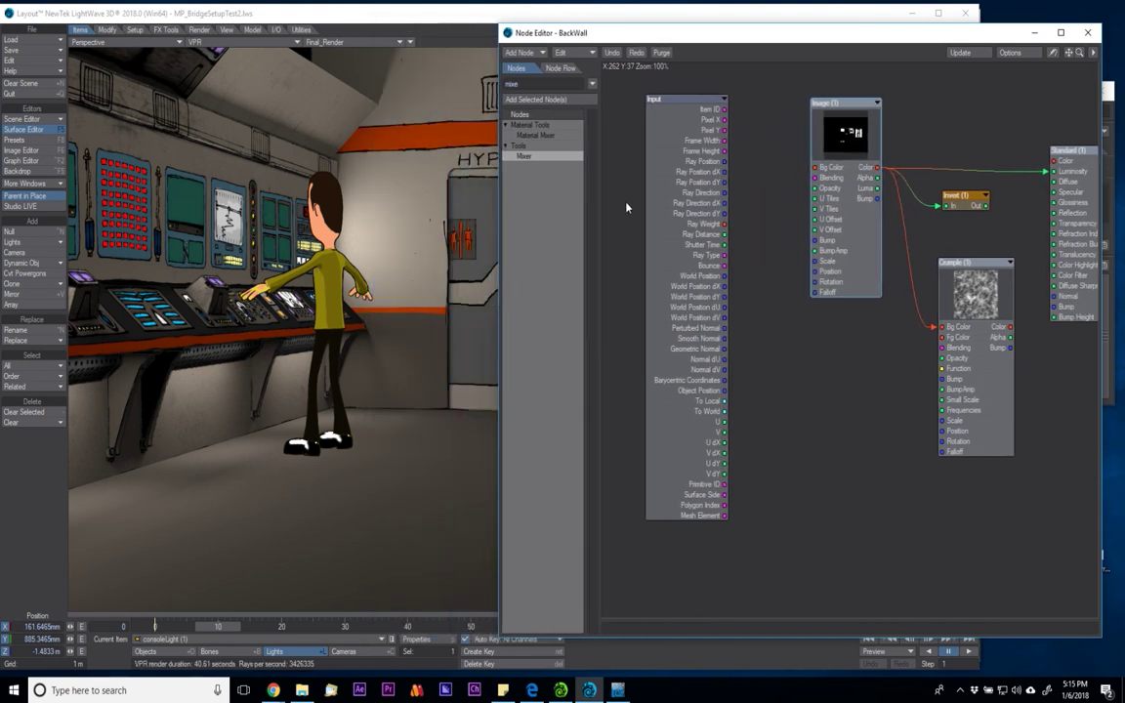
Add a Mixer node to the BackWall graph, and reposition the Invert and Crumple nodes to make room for it
{"action": "left_click_drag", "start_coordinate": [1066, 57], "coordinate": [1070, 57]}
{"action": "left_click_drag", "start_coordinate": [913, 212], "coordinate": [895, 225]}
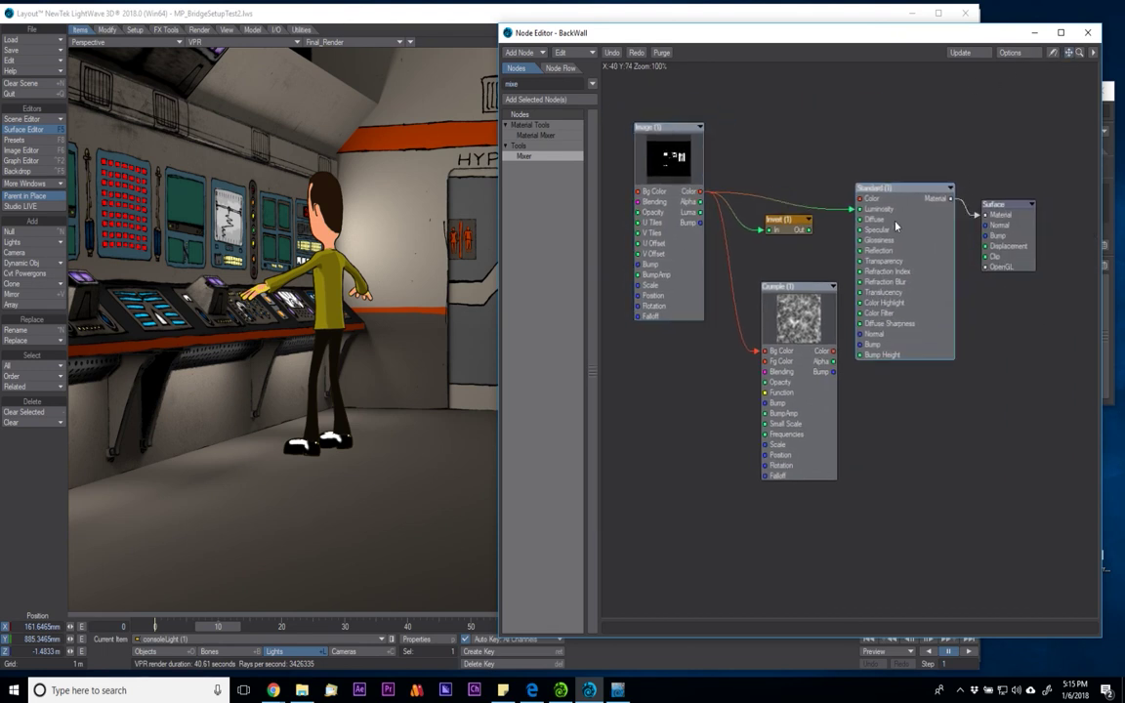
{"action": "left_click_drag", "start_coordinate": [807, 232], "coordinate": [813, 227]}
{"action": "left_click_drag", "start_coordinate": [798, 317], "coordinate": [788, 308]}
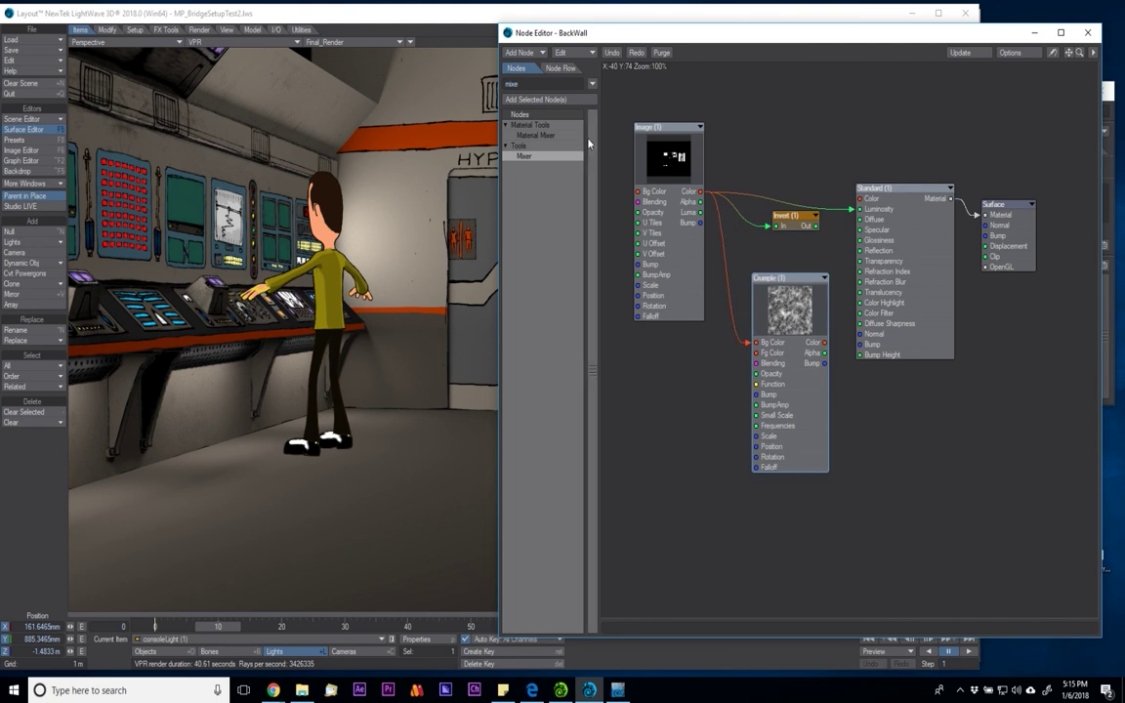
{"action": "key", "text": "BackSpace"}
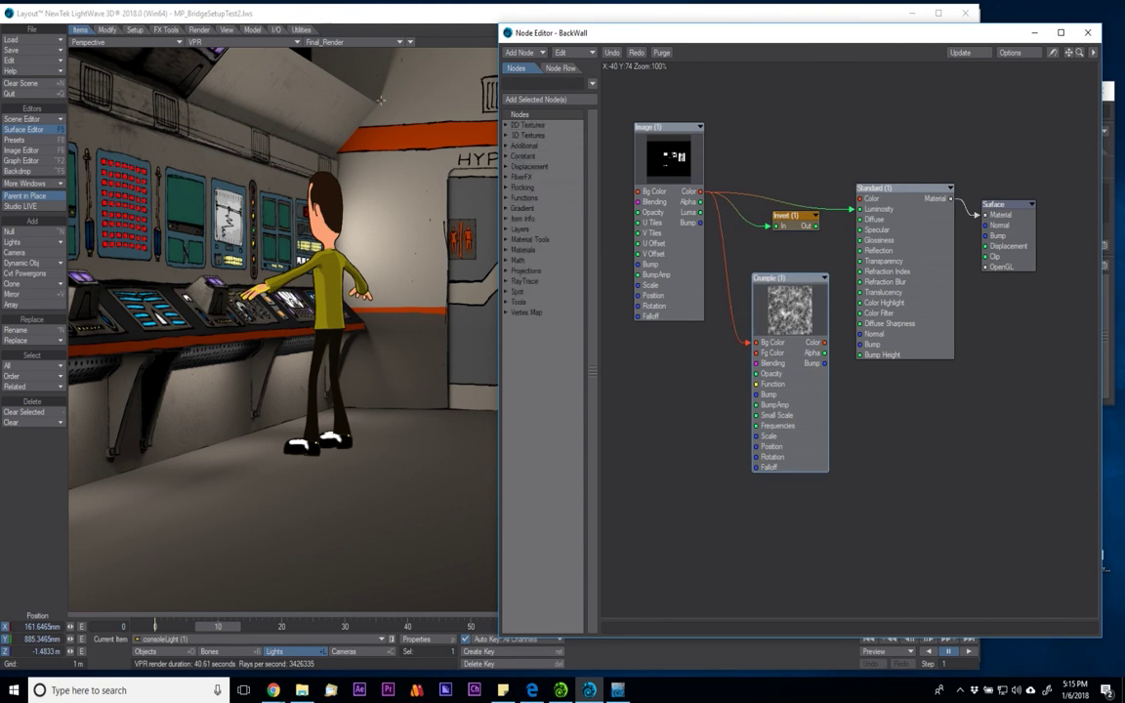
{"action": "type", "text": "mixe"}
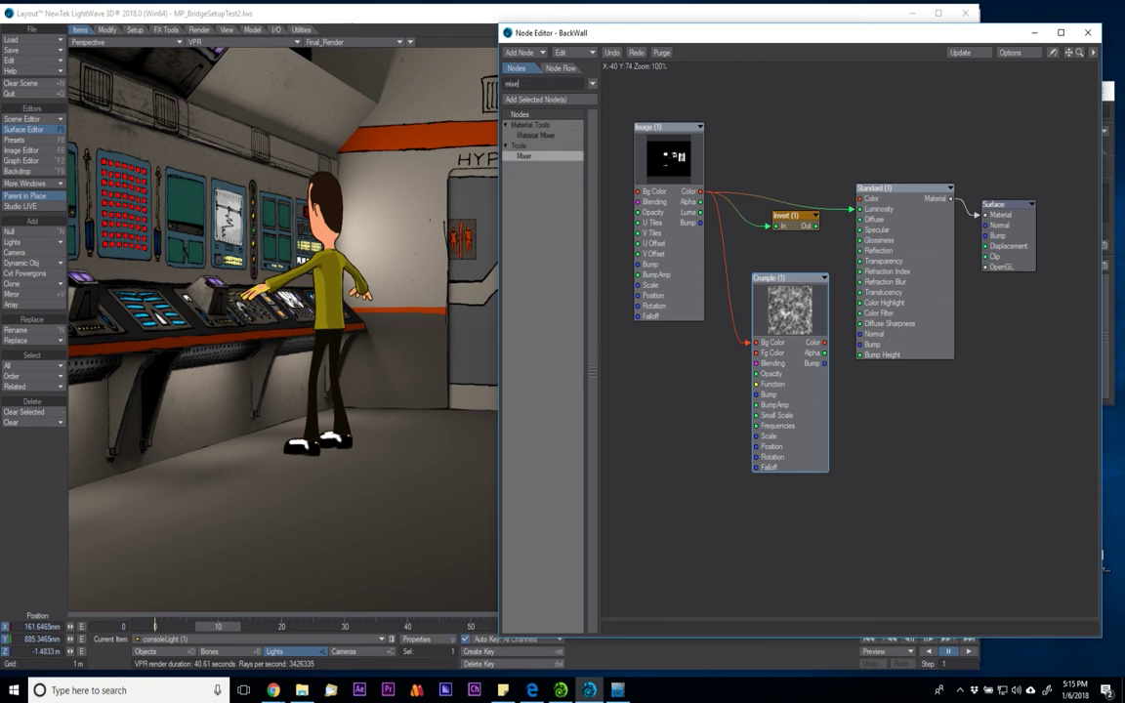
{"action": "double_click", "coordinate": [524, 156]}
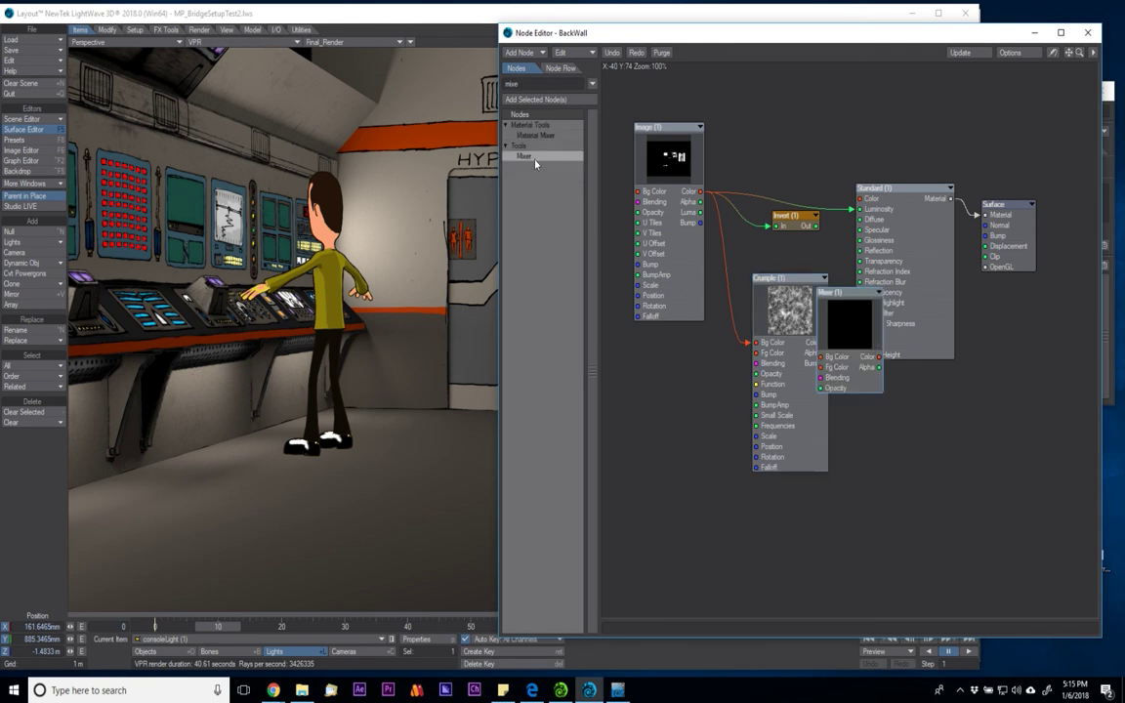
{"action": "left_click_drag", "start_coordinate": [771, 278], "coordinate": [725, 305]}
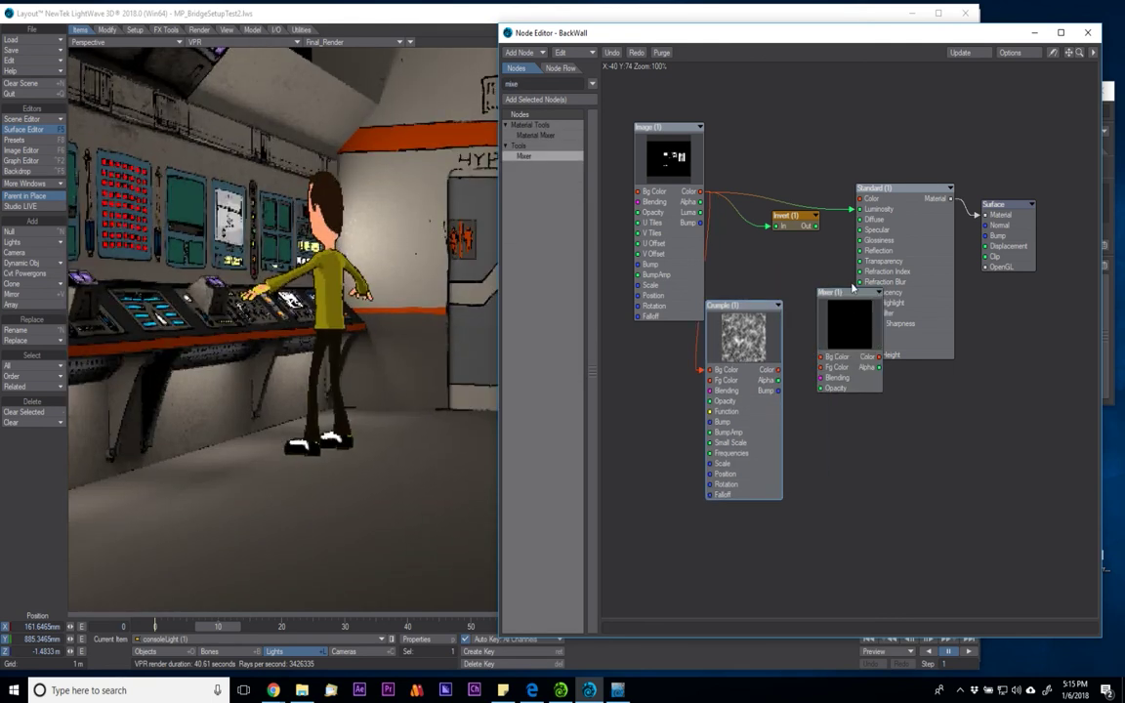
Wire Invert's output into the Mixer's Bg Color, Crumple's Color into its Fg Color, and the Mixer's Color into Standard's Diffuse
{"action": "left_click_drag", "start_coordinate": [816, 225], "coordinate": [839, 369]}
{"action": "left_click_drag", "start_coordinate": [849, 327], "coordinate": [830, 341]}
{"action": "left_click_drag", "start_coordinate": [862, 382], "coordinate": [871, 221]}
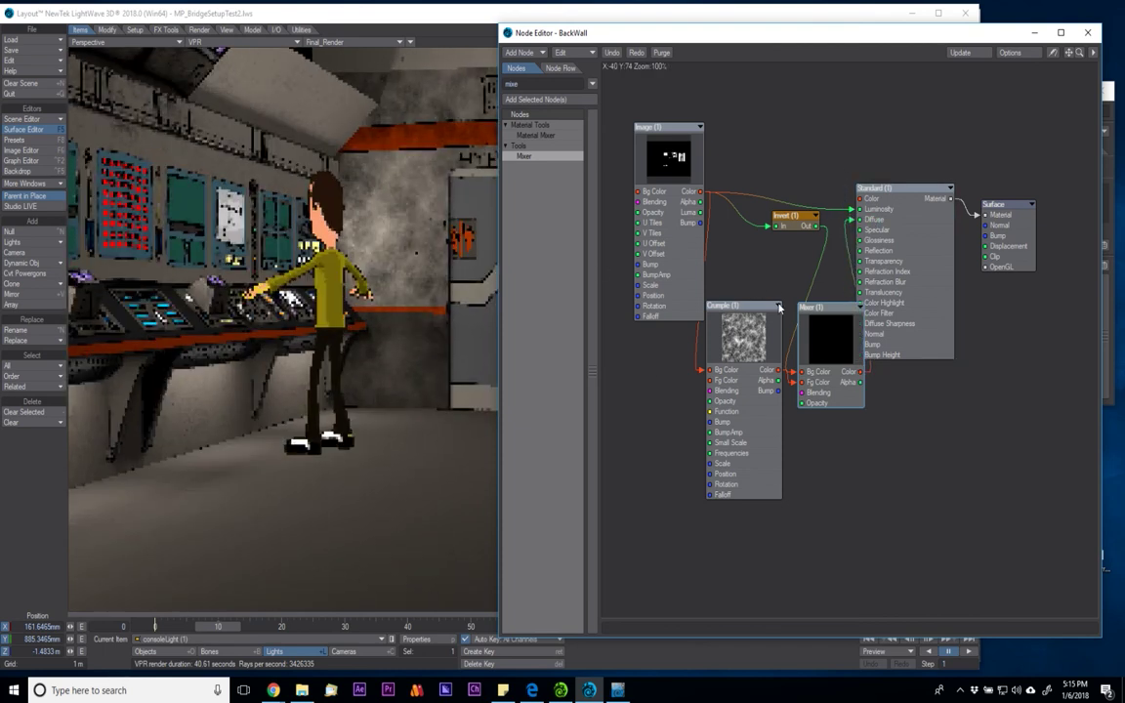
Set the BackWall Mixer node's Blending to Multiply and its Opacity to 30%, and close its properties
{"action": "double_click", "coordinate": [830, 337]}
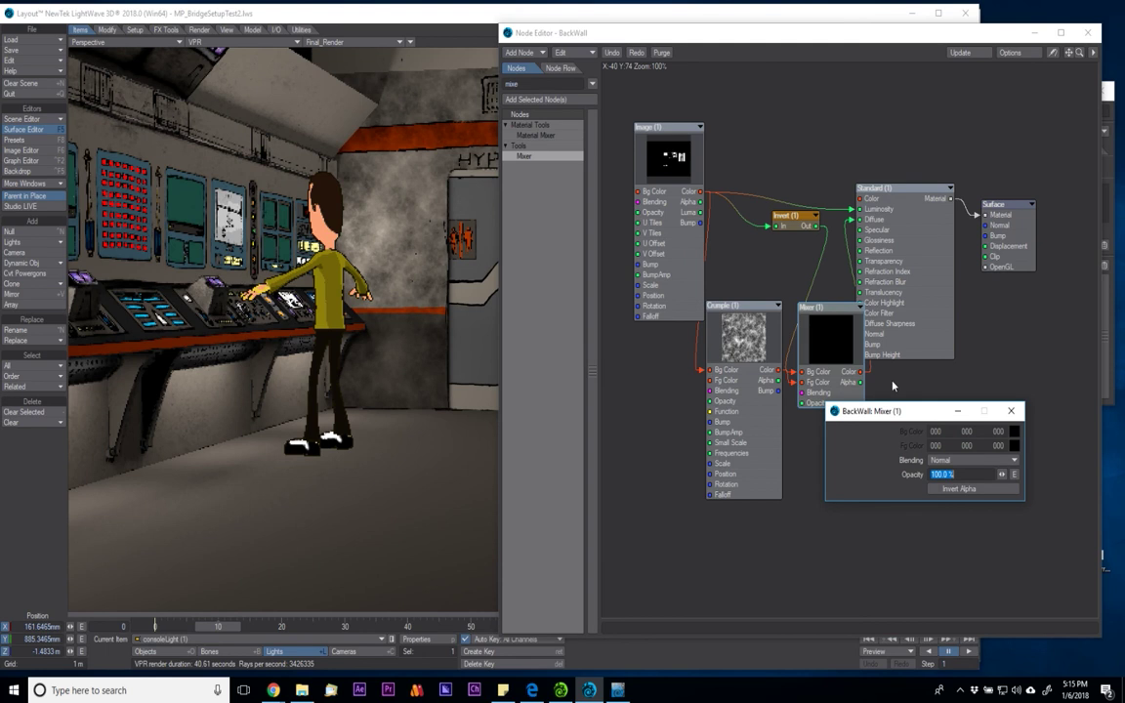
{"action": "left_click", "coordinate": [976, 460]}
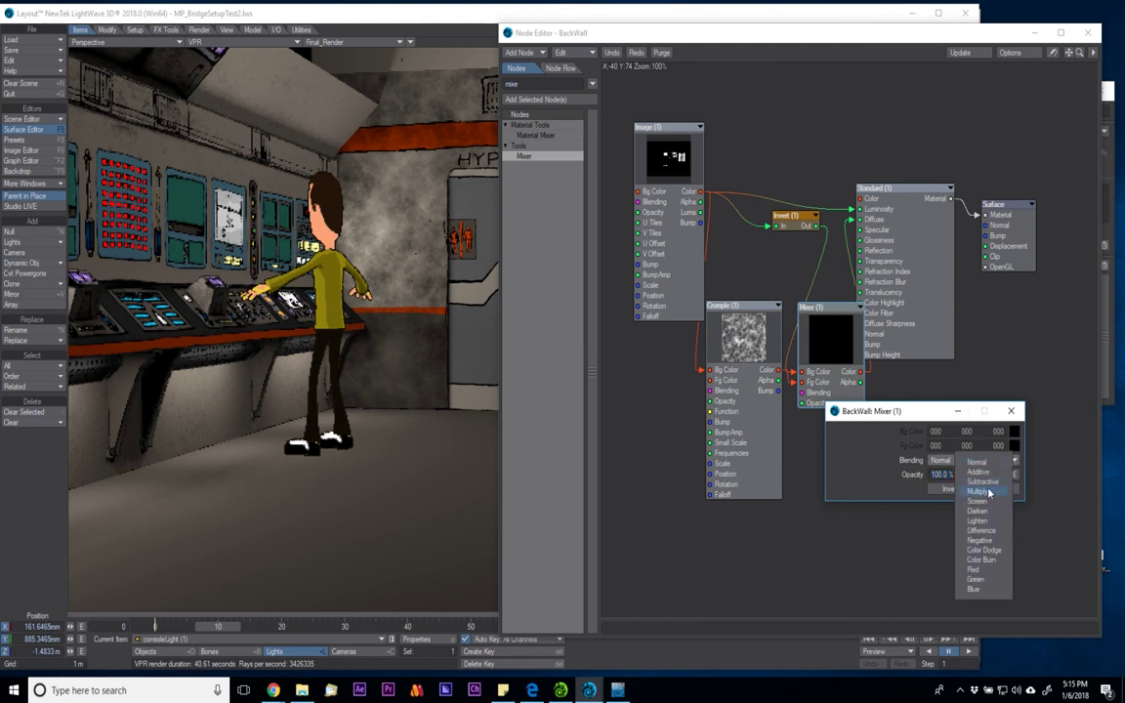
{"action": "left_click", "coordinate": [988, 492]}
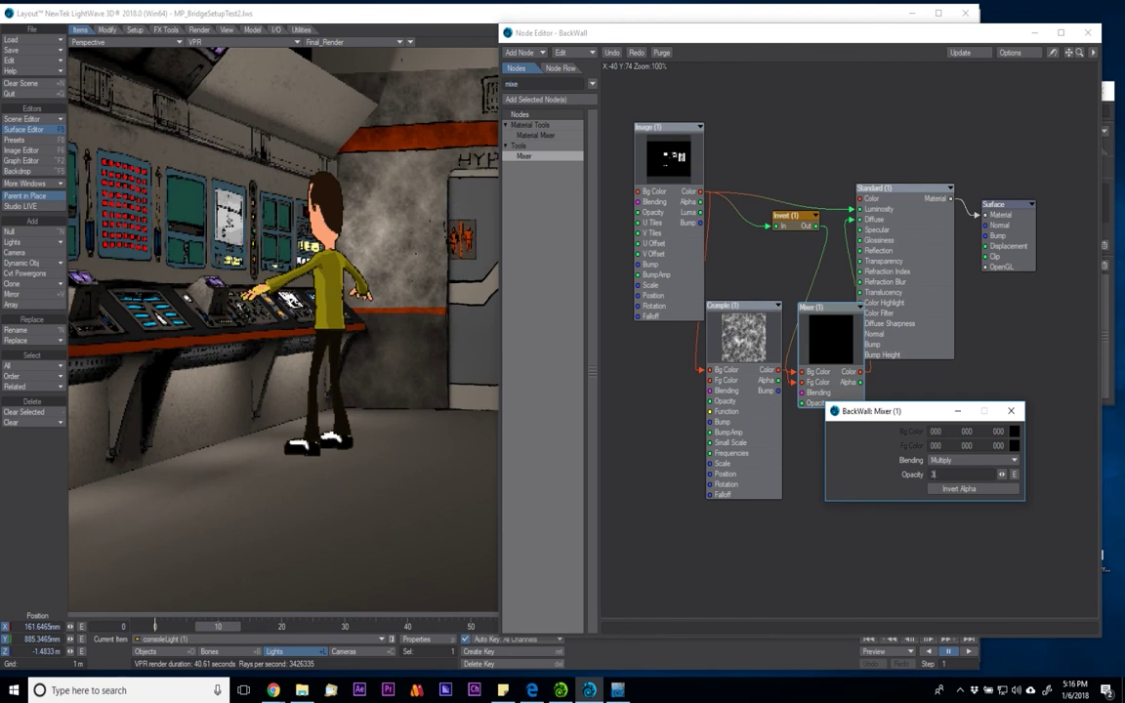
{"action": "type", "text": "30"}
{"action": "key", "text": "Return"}
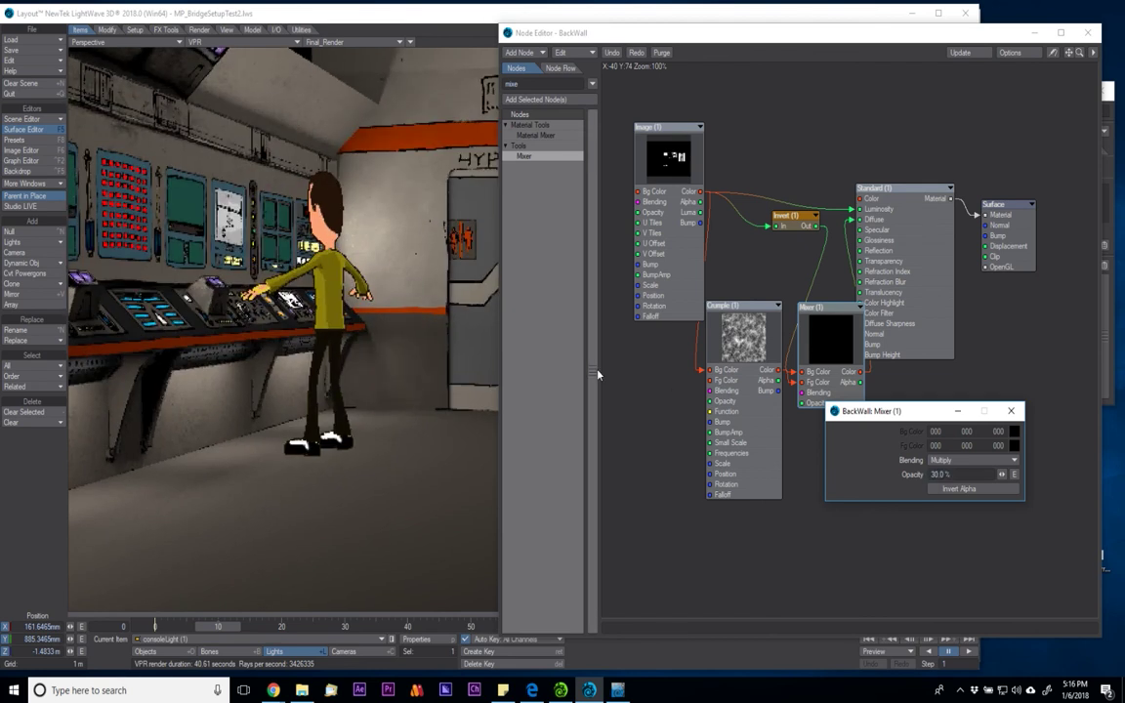
{"action": "left_click", "coordinate": [1009, 411]}
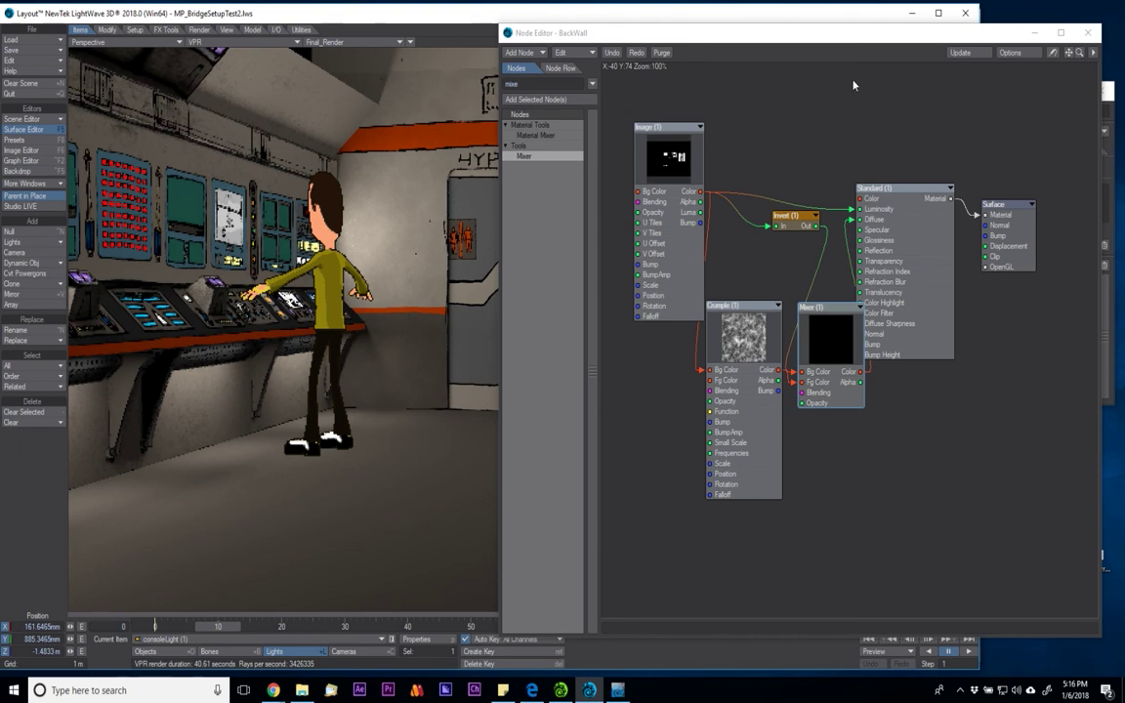
Close the BackWall node graph and the Surface Editor, and shift the Perspective view to examine the wider bridge
{"action": "left_click", "coordinate": [1087, 32]}
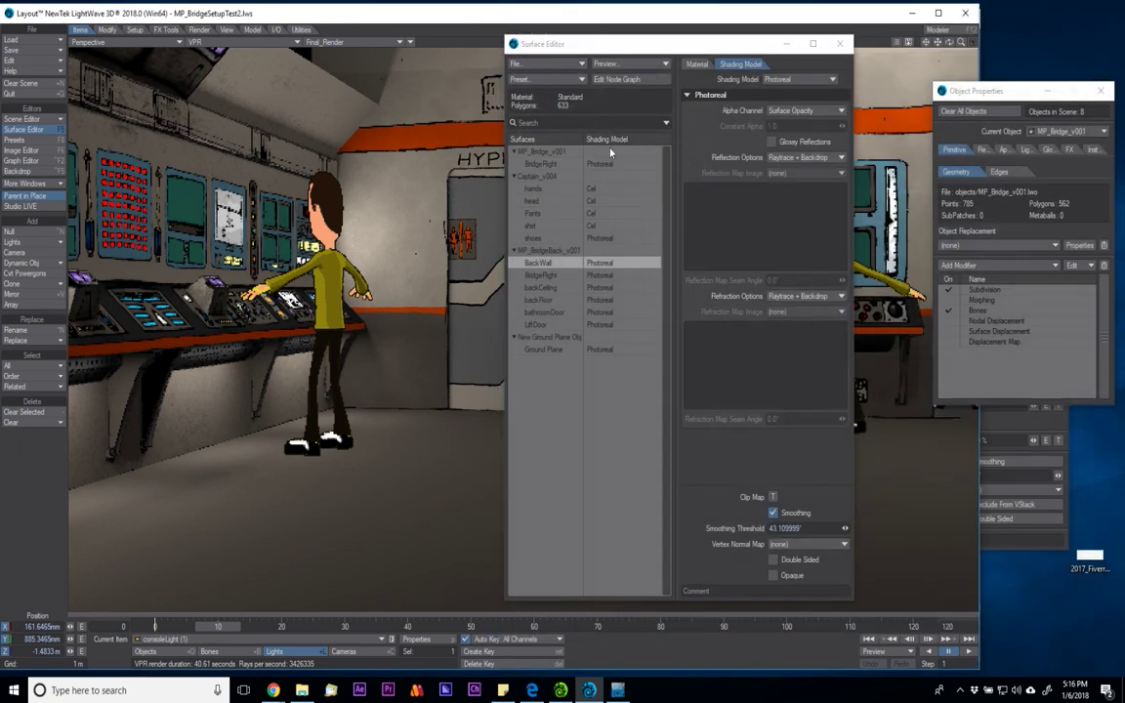
{"action": "left_click", "coordinate": [838, 43]}
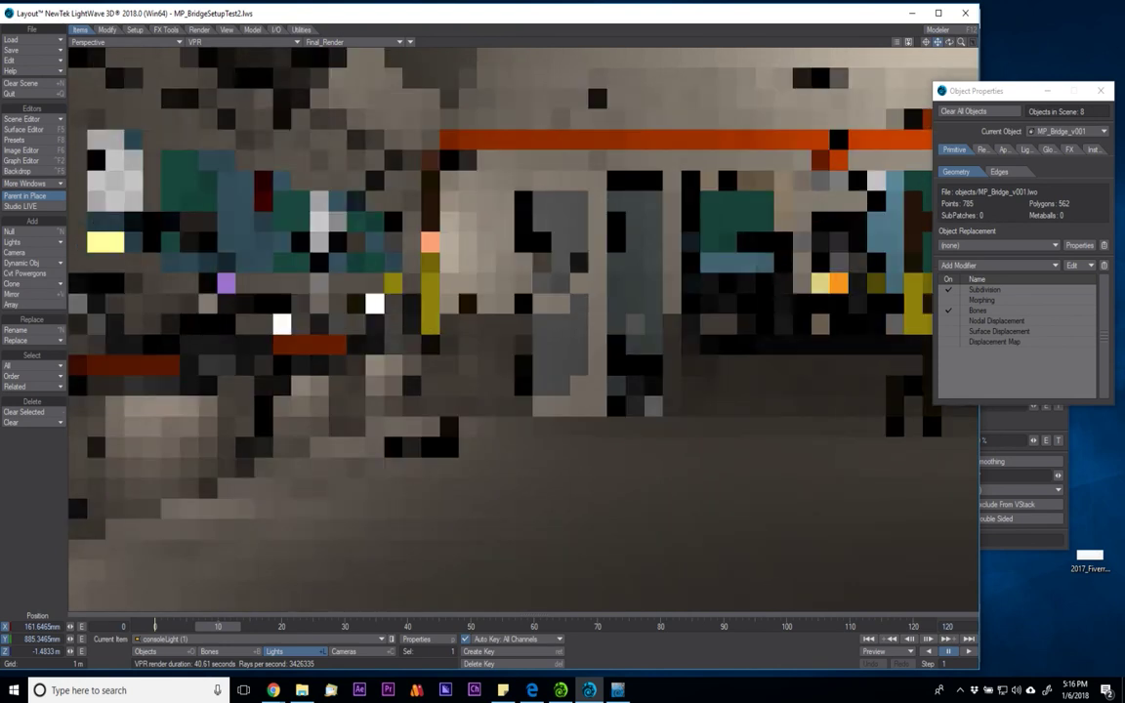
{"action": "left_click_drag", "start_coordinate": [937, 42], "coordinate": [752, 42]}
{"action": "left_click_drag", "start_coordinate": [948, 42], "coordinate": [953, 42]}
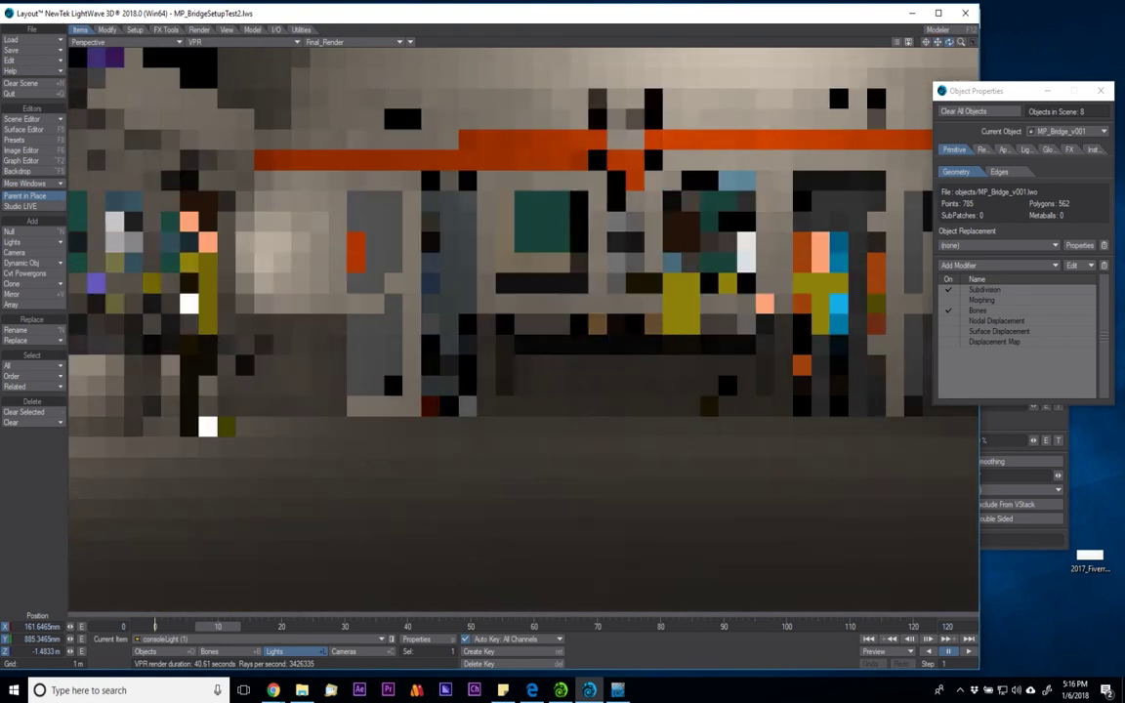